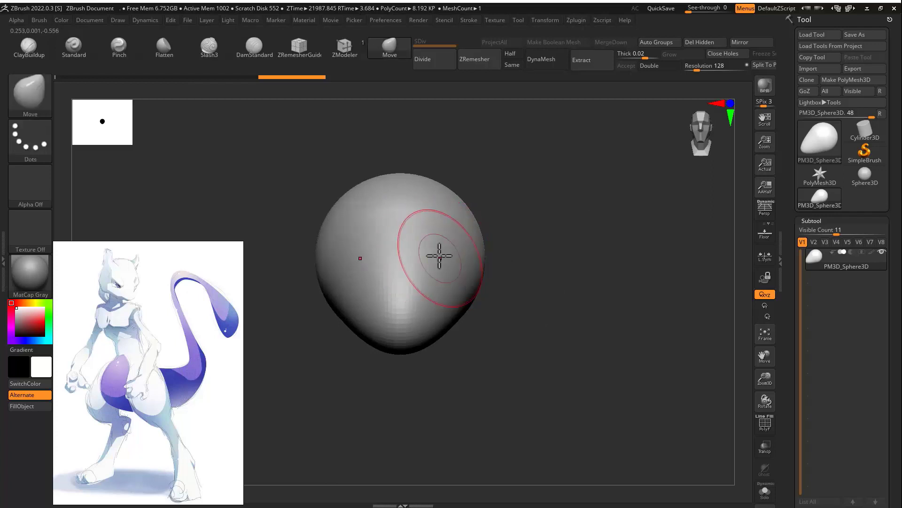
# Step: Undo the last stroke, then shape the sphere with the Move brush into a head with a forward-projecting muzzle and wide cheeks
pyautogui.hotkey('ctrl', 'z')
pyautogui.press('s')
pyautogui.moveTo(435, 312); pyautogui.dragTo(460, 318)
pyautogui.moveTo(625, 329); pyautogui.dragTo(530, 339)
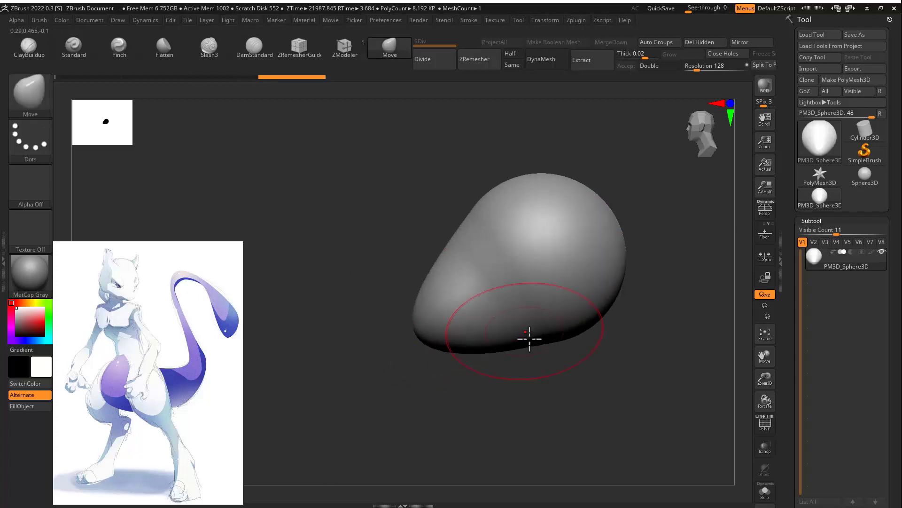
pyautogui.moveTo(530, 339)
pyautogui.keyDown('alt'); pyautogui.mouseDown(button='right')
pyautogui.moveTo(441, 286)
pyautogui.moveTo(602, 248)
pyautogui.moveTo(682, 249)
pyautogui.mouseUp(button='right'); pyautogui.keyUp('alt')
pyautogui.moveTo(536, 249)
pyautogui.mouseDown()
pyautogui.moveTo(513, 227)
pyautogui.moveTo(524, 240)
pyautogui.mouseUp()
pyautogui.press('s')
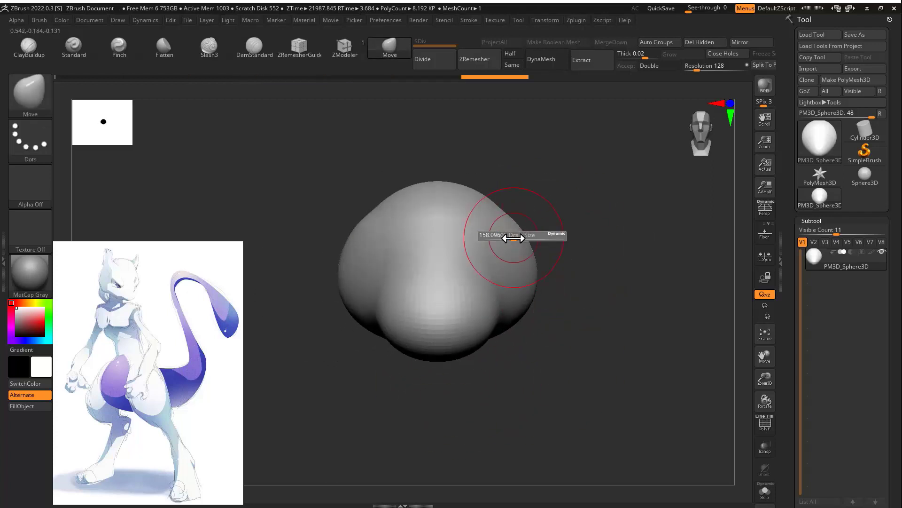
# Step: Build up brow ridges and forehead mass with ClayBuildup and smooth the strokes into the head
pyautogui.click(28, 47)
pyautogui.press('s')
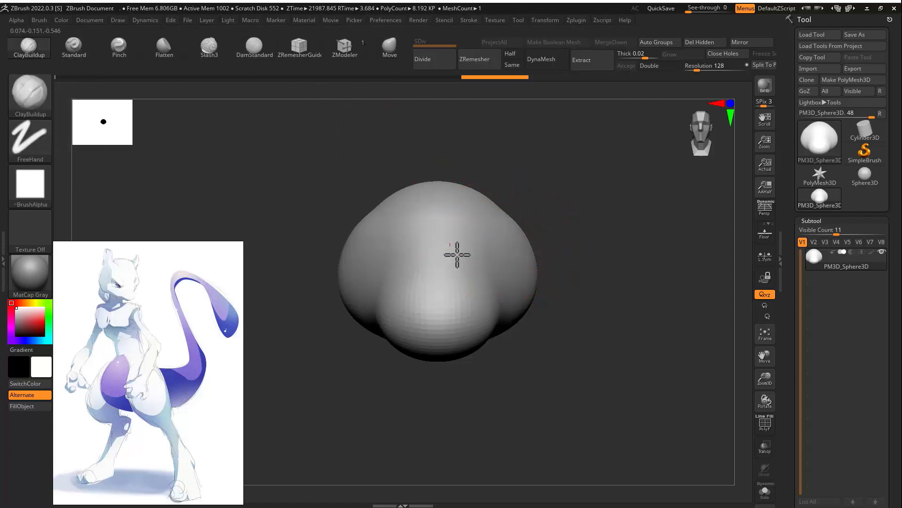
pyautogui.moveTo(536, 185)
pyautogui.mouseDown()
pyautogui.moveTo(439, 282)
pyautogui.moveTo(422, 284)
pyautogui.mouseUp()
pyautogui.press('space')
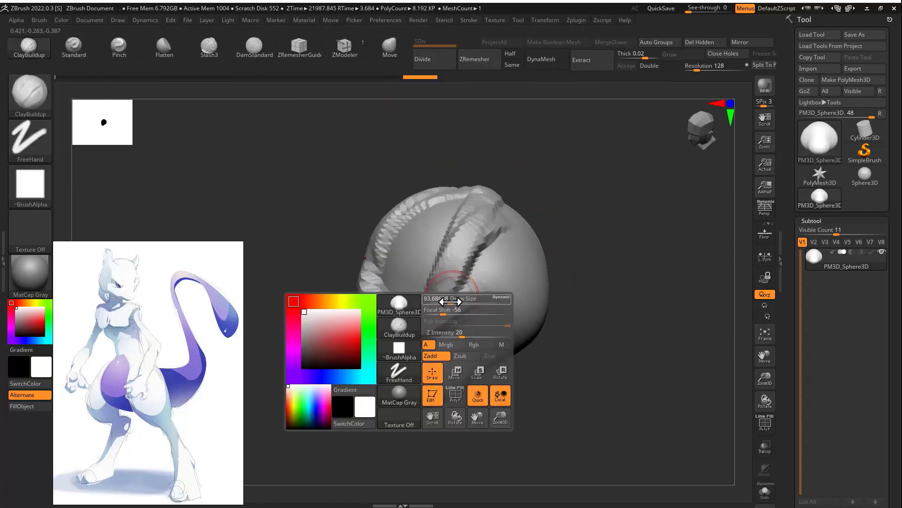
pyautogui.keyDown('shift'); pyautogui.moveTo(423, 329); pyautogui.dragTo(444, 312); pyautogui.keyUp('shift')
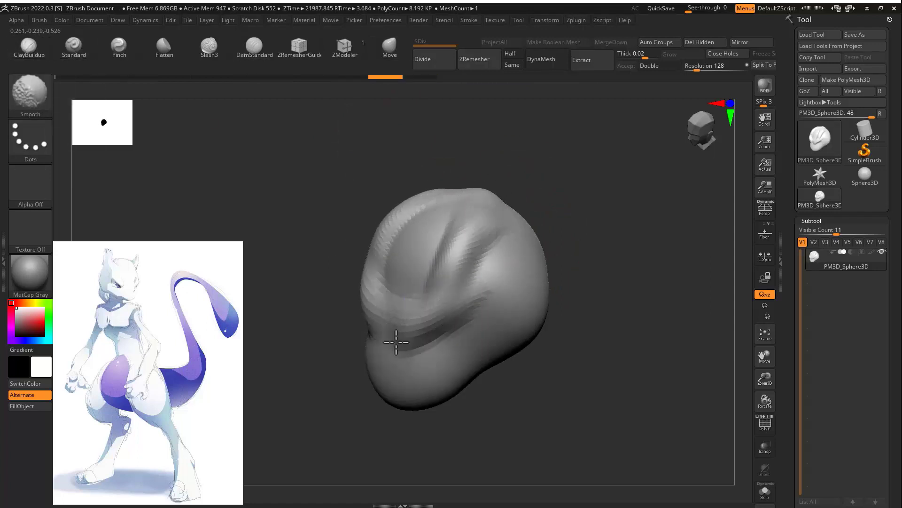
pyautogui.moveTo(329, 301)
pyautogui.mouseDown()
pyautogui.moveTo(508, 243)
pyautogui.moveTo(548, 208)
pyautogui.moveTo(588, 193)
pyautogui.moveTo(625, 198)
pyautogui.mouseUp()
# Step: Build clay nubs on top of the head and pull them up into two pointed horns with the Move brush
pyautogui.moveTo(418, 269); pyautogui.dragTo(429, 266)
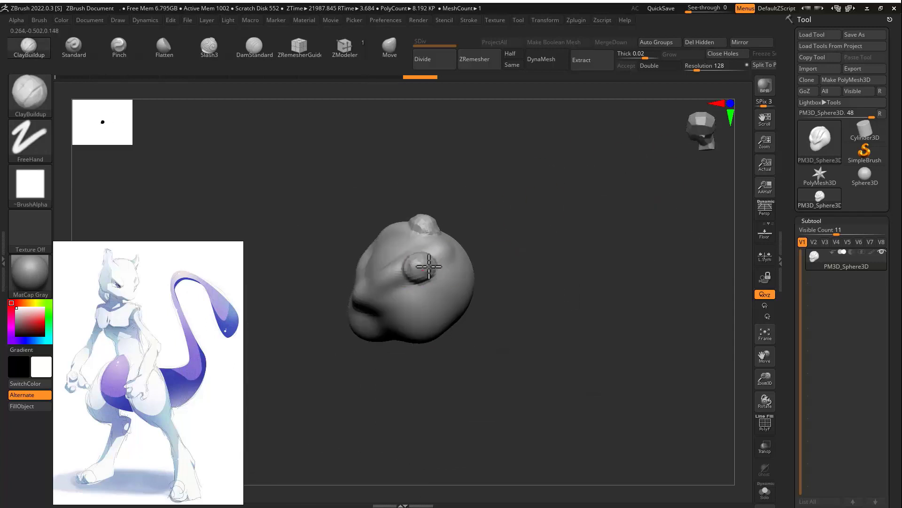
pyautogui.keyDown('shift'); pyautogui.moveTo(493, 216); pyautogui.dragTo(526, 197); pyautogui.keyUp('shift')
pyautogui.click(391, 50)
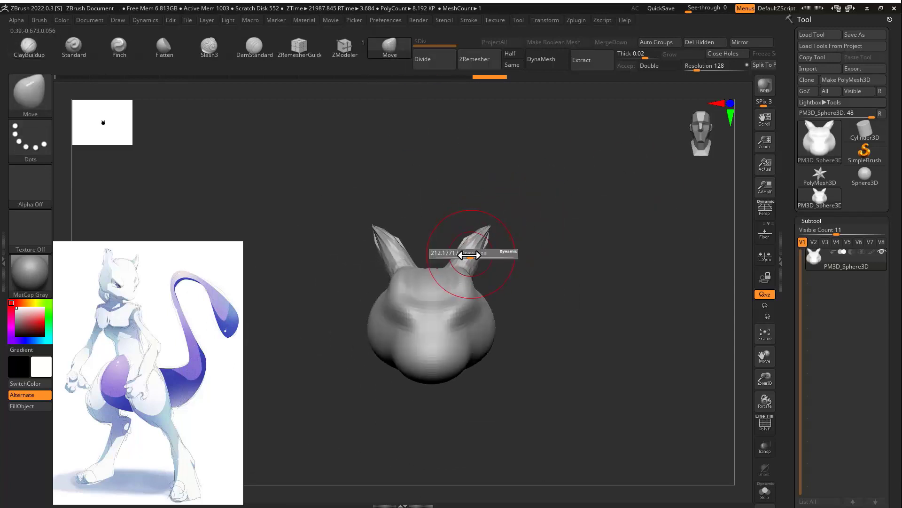
pyautogui.moveTo(491, 245)
pyautogui.keyDown('shift'); pyautogui.mouseDown()
pyautogui.moveTo(487, 235)
pyautogui.moveTo(538, 218)
pyautogui.moveTo(584, 217)
pyautogui.moveTo(508, 292)
pyautogui.mouseUp(); pyautogui.keyUp('shift')
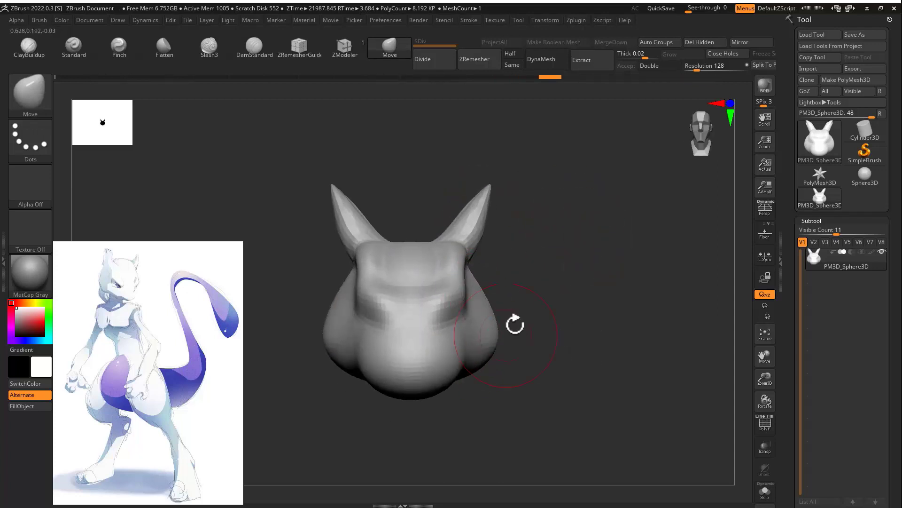
# Step: Reshape the muzzle, jaw and cheeks with the Move brush, working from the side and front
pyautogui.moveTo(518, 323); pyautogui.dragTo(538, 332)
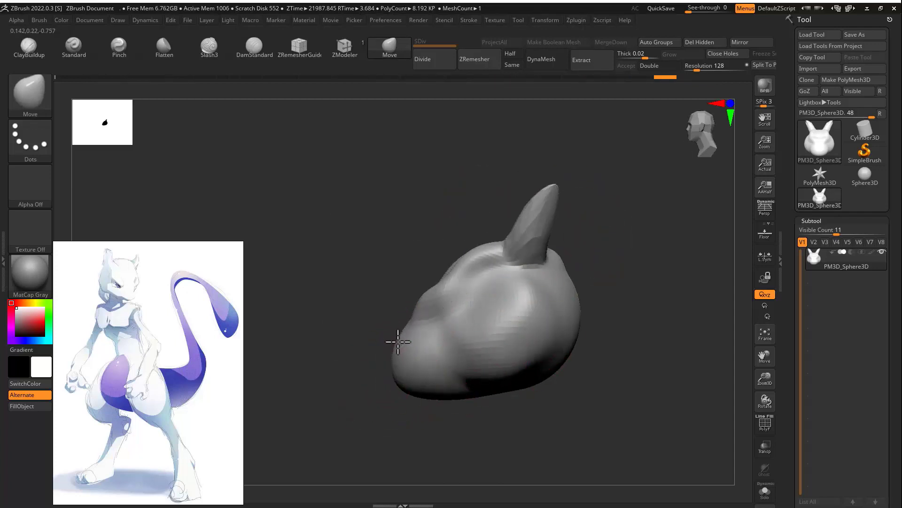
pyautogui.moveTo(415, 402); pyautogui.dragTo(414, 391)
pyautogui.keyDown('shift'); pyautogui.moveTo(372, 373); pyautogui.dragTo(544, 242); pyautogui.keyUp('shift')
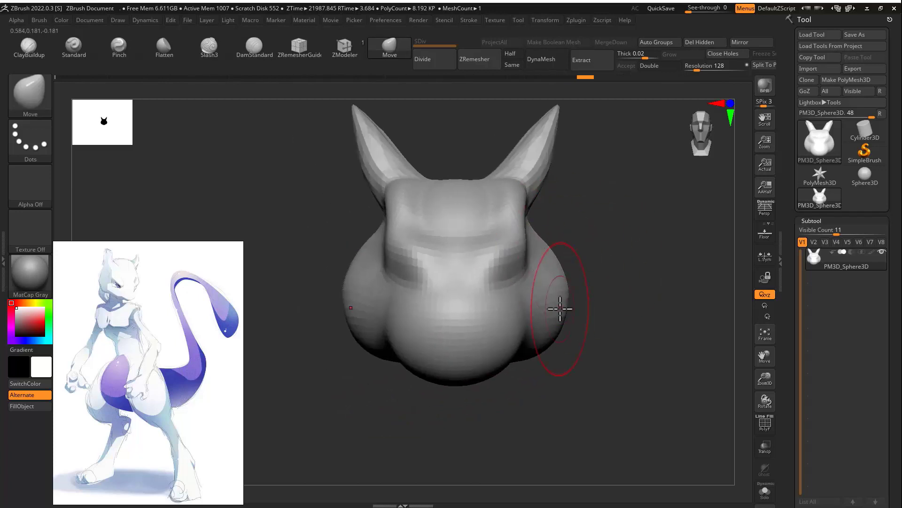
pyautogui.moveTo(534, 359); pyautogui.dragTo(533, 348)
pyautogui.moveTo(590, 275); pyautogui.dragTo(655, 270)
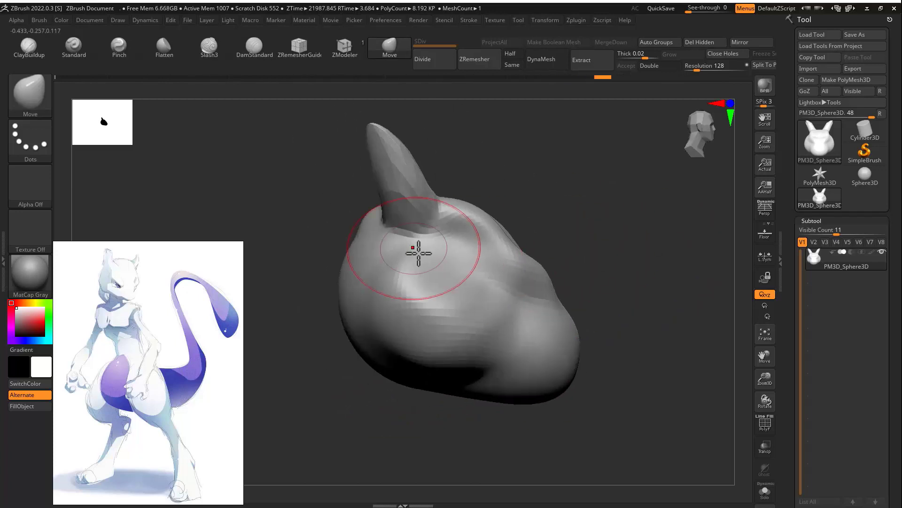
# Step: Flatten the eye socket areas below the brow and smooth the surrounding forehead
pyautogui.click(155, 52)
pyautogui.keyDown('shift'); pyautogui.moveTo(606, 235); pyautogui.dragTo(527, 264); pyautogui.keyUp('shift')
pyautogui.moveTo(438, 297); pyautogui.dragTo(438, 299)
pyautogui.moveTo(531, 235); pyautogui.dragTo(489, 258)
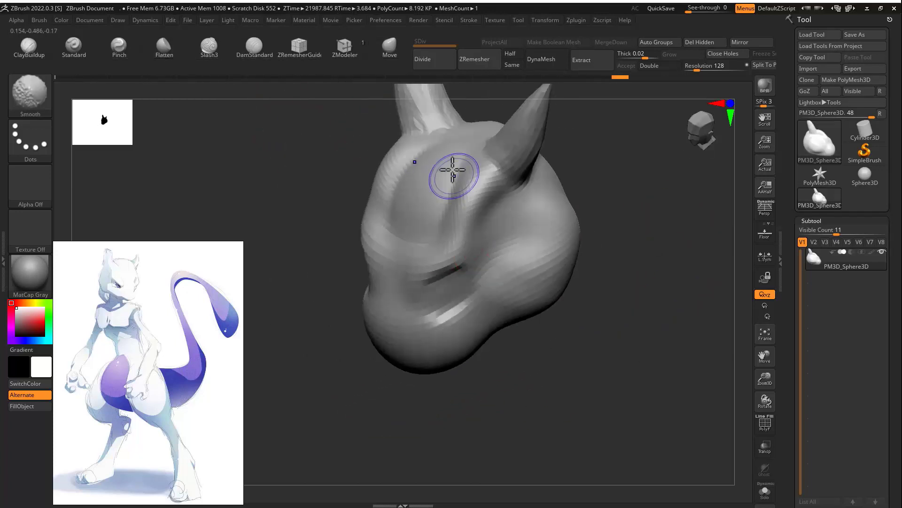
pyautogui.keyDown('shift'); pyautogui.moveTo(564, 159); pyautogui.dragTo(596, 173); pyautogui.keyUp('shift')
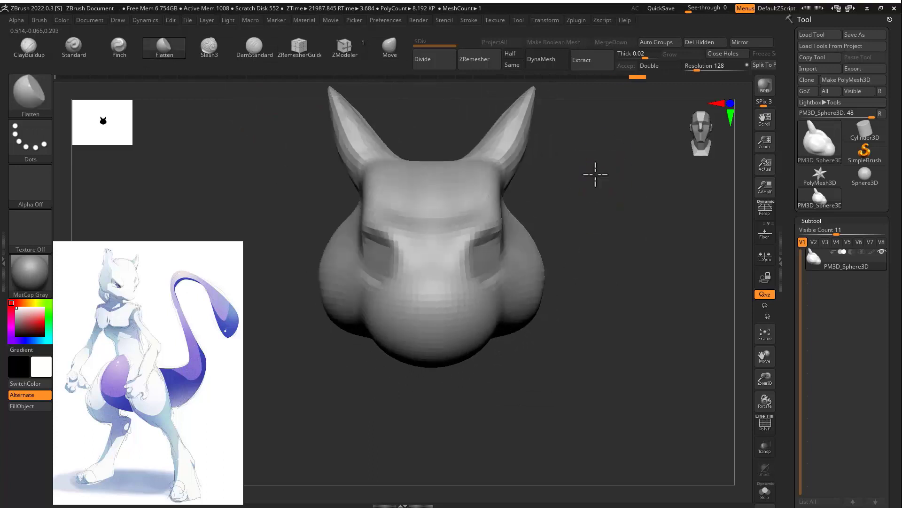
# Step: Narrow the muzzle toward the chin and pull the cheeks into shape with the Move brush
pyautogui.keyDown('ctrl'); pyautogui.moveTo(596, 174); pyautogui.dragTo(606, 183, button='right'); pyautogui.keyUp('ctrl')
pyautogui.click(389, 47)
pyautogui.press('s')
pyautogui.moveTo(568, 238)
pyautogui.mouseDown()
pyautogui.moveTo(578, 237)
pyautogui.moveTo(538, 263)
pyautogui.moveTo(548, 268)
pyautogui.moveTo(534, 266)
pyautogui.mouseUp()
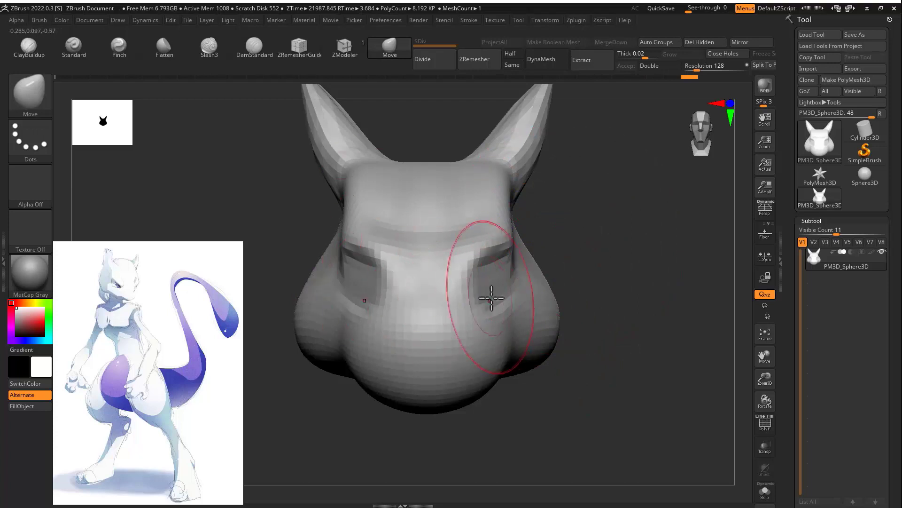
pyautogui.moveTo(467, 287)
pyautogui.mouseDown()
pyautogui.moveTo(440, 298)
pyautogui.moveTo(443, 289)
pyautogui.mouseUp()
pyautogui.moveTo(482, 361); pyautogui.dragTo(473, 369)
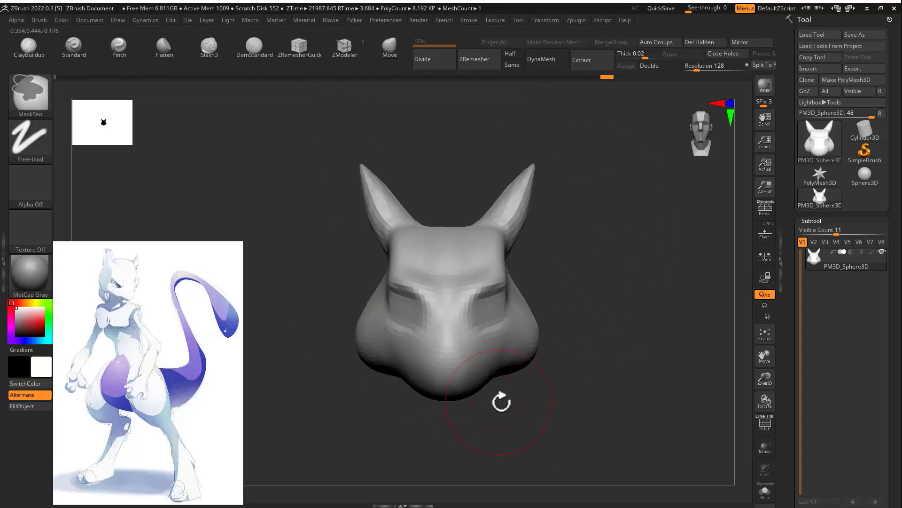
pyautogui.moveTo(500, 399); pyautogui.dragTo(482, 394)
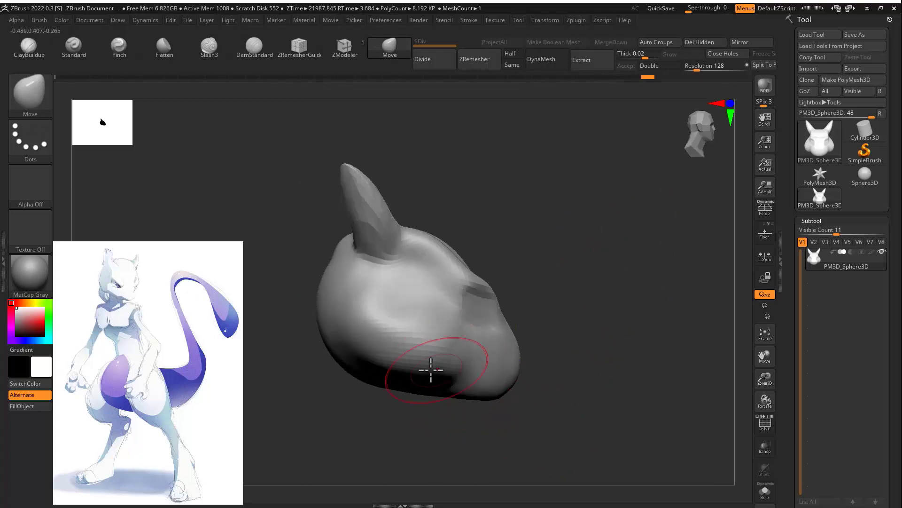
# Step: Refine the side and back of the skull with the Move brush and smooth the surface
pyautogui.press('s')
pyautogui.moveTo(429, 315); pyautogui.dragTo(407, 306)
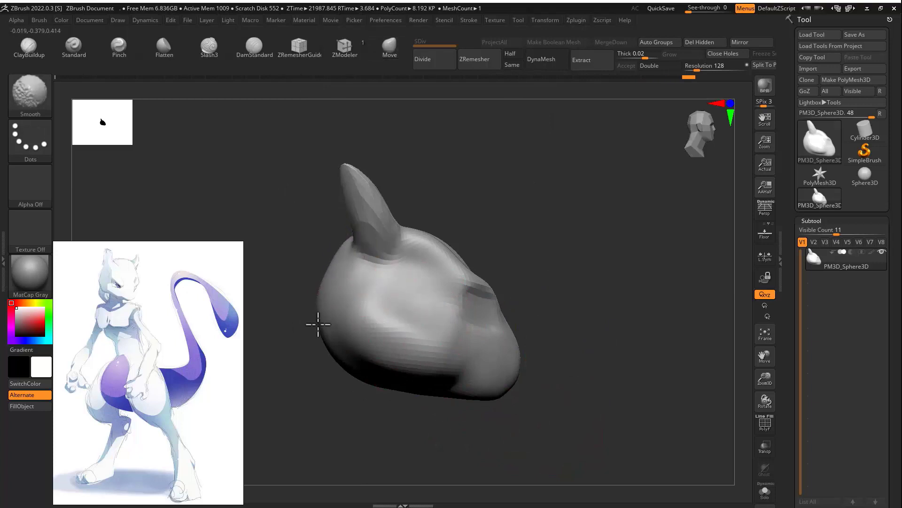
pyautogui.keyDown('shift'); pyautogui.moveTo(545, 264); pyautogui.dragTo(376, 266); pyautogui.keyUp('shift')
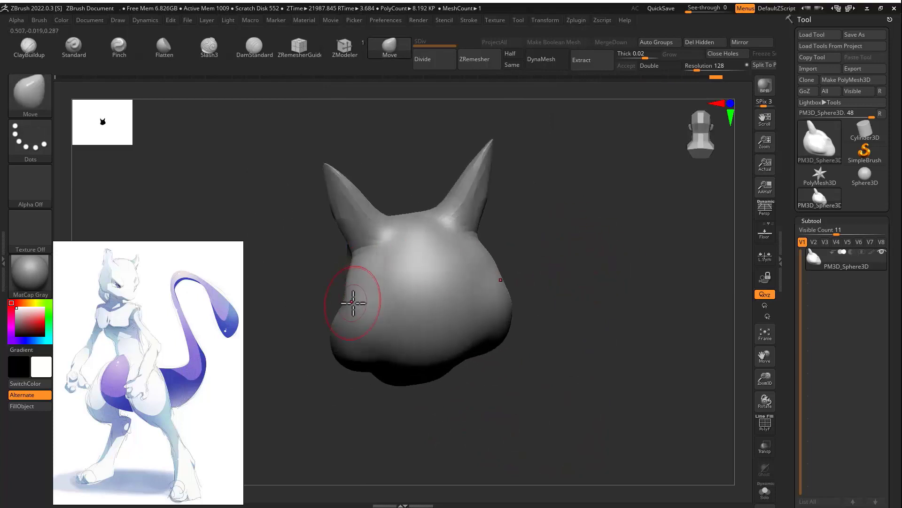
# Step: Remesh the head with ZRemesher using the Same option
pyautogui.moveTo(360, 324)
pyautogui.keyDown('shift'); pyautogui.mouseDown()
pyautogui.moveTo(530, 209)
pyautogui.moveTo(506, 256)
pyautogui.mouseUp(); pyautogui.keyUp('shift')
pyautogui.click(512, 64)
pyautogui.click(479, 59)
# Step: Fill out the centre of the forehead and brow with ClayBuildup and smooth it
pyautogui.press('b')
pyautogui.press('c')
pyautogui.press('b')
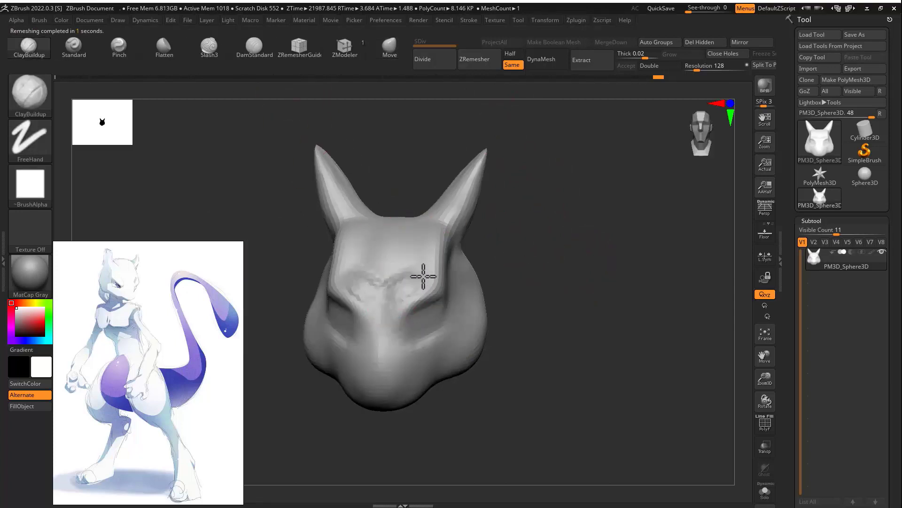
pyautogui.keyDown('shift'); pyautogui.moveTo(424, 259); pyautogui.dragTo(399, 244); pyautogui.keyUp('shift')
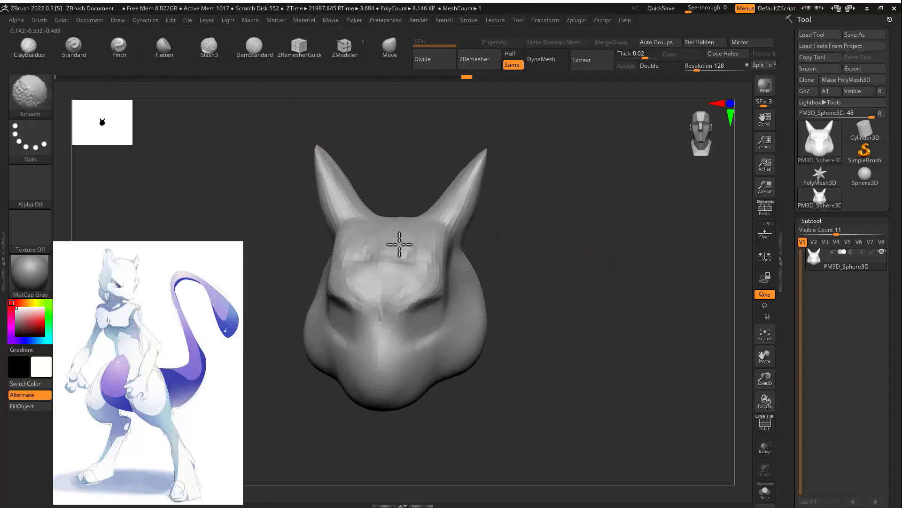
pyautogui.moveTo(526, 235)
pyautogui.mouseDown()
pyautogui.moveTo(533, 258)
pyautogui.moveTo(545, 230)
pyautogui.mouseUp()
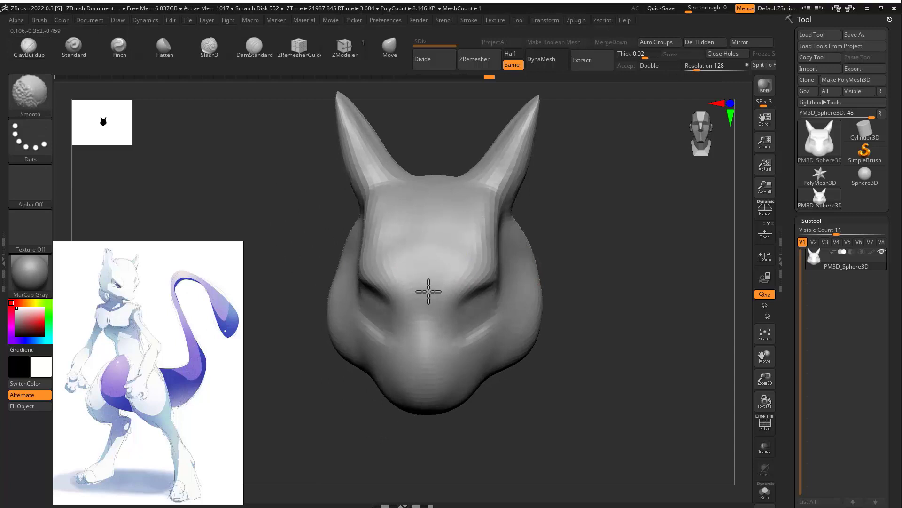
pyautogui.keyDown('shift'); pyautogui.moveTo(428, 292); pyautogui.dragTo(403, 235, button='right'); pyautogui.keyUp('shift')
# Step: Define the slanted eye creases with DamStandard and adjust the cheeks, brow and forehead with the Move brush
pyautogui.press('b')
pyautogui.press('d')
pyautogui.press('s')
pyautogui.press('b')
pyautogui.press('m')
pyautogui.press('v')
pyautogui.press('s')
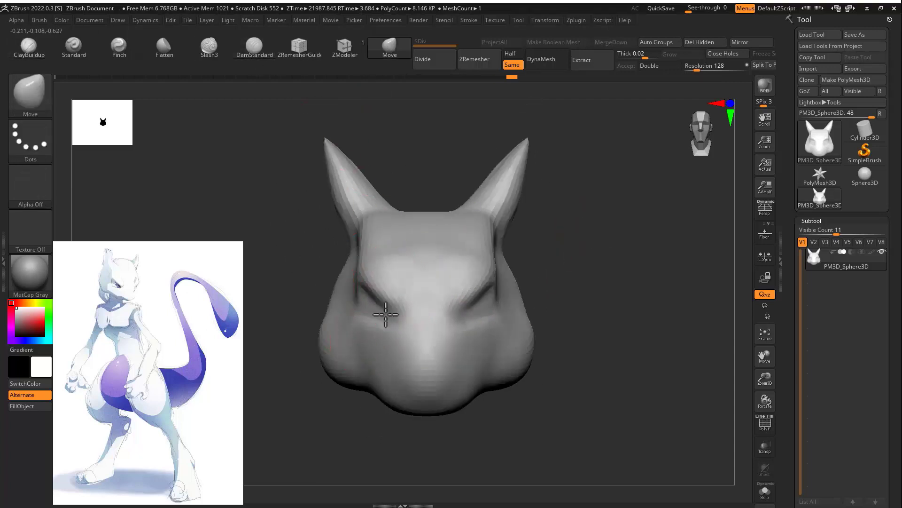
pyautogui.moveTo(410, 317); pyautogui.dragTo(387, 315, button='right')
pyautogui.keyDown('shift'); pyautogui.moveTo(378, 278); pyautogui.dragTo(384, 252, button='right'); pyautogui.keyUp('shift')
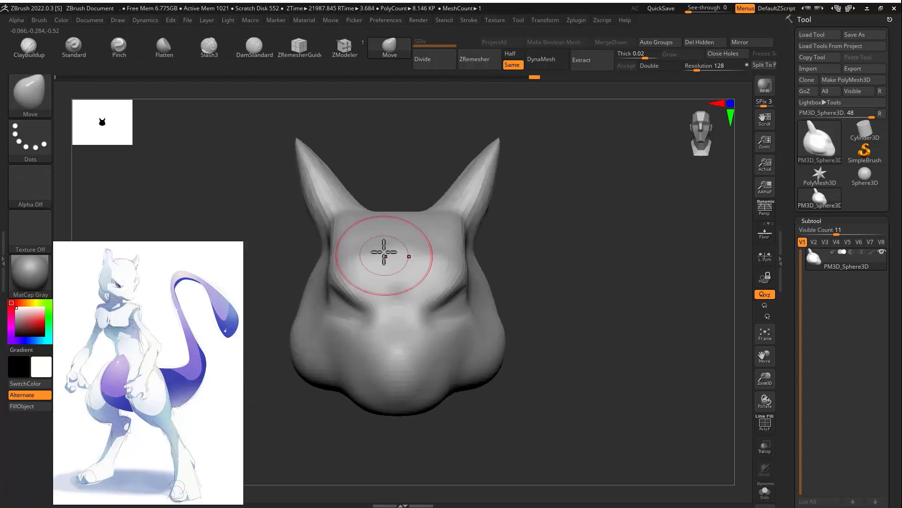
# Step: Carve the brow, eye and nose-bridge creases with DamStandard and soften them with smoothing
pyautogui.press('f')
pyautogui.click(254, 47)
pyautogui.press('space')
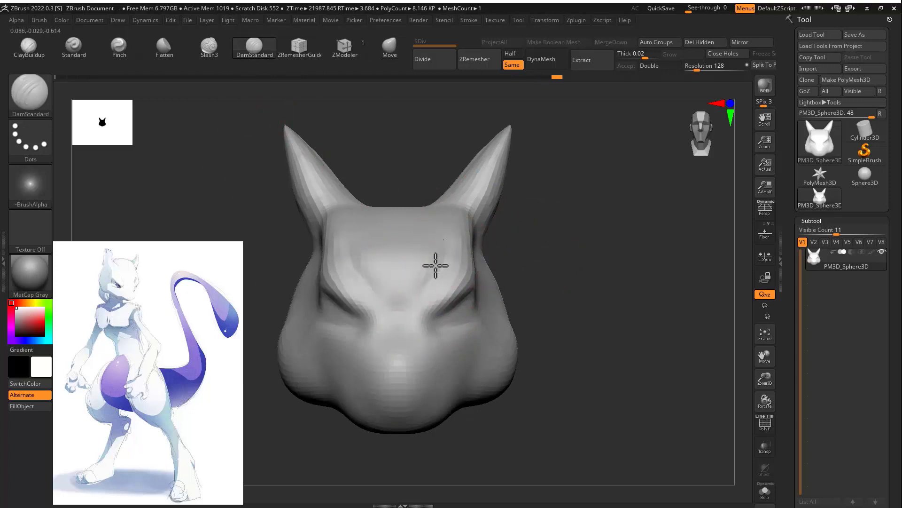
pyautogui.moveTo(436, 265); pyautogui.dragTo(425, 350, button='right')
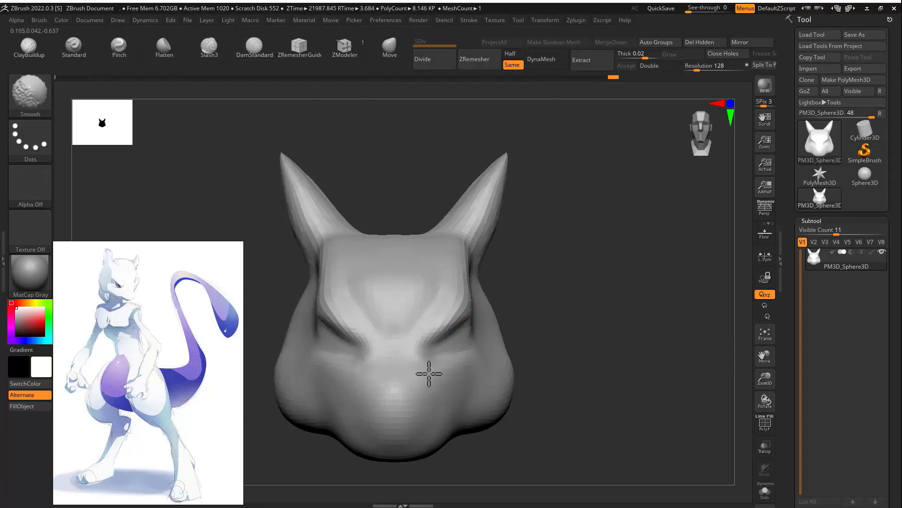
pyautogui.moveTo(427, 371)
pyautogui.mouseDown(button='right')
pyautogui.moveTo(544, 318)
pyautogui.moveTo(410, 413)
pyautogui.moveTo(596, 288)
pyautogui.moveTo(435, 358)
pyautogui.mouseUp(button='right')
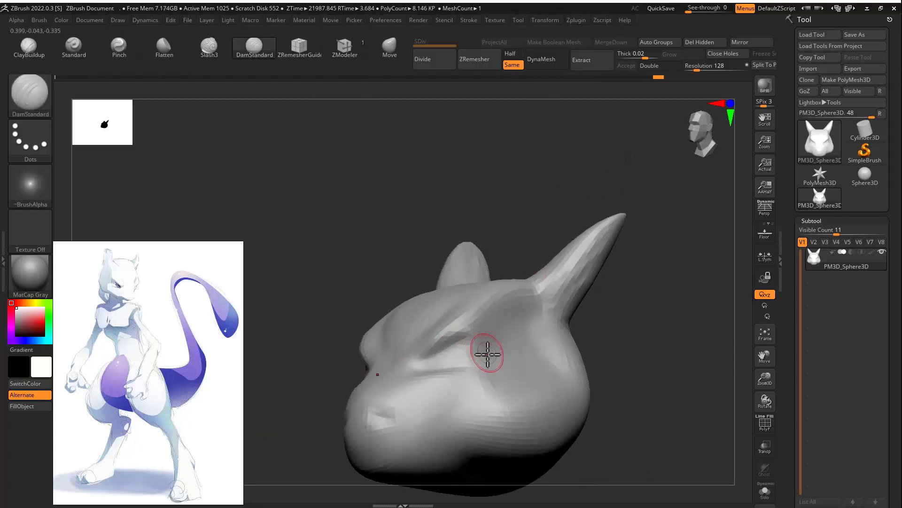
# Step: Add volume to the temples behind the eyes with ClayBuildup and smooth it into the head
pyautogui.click(47, 48)
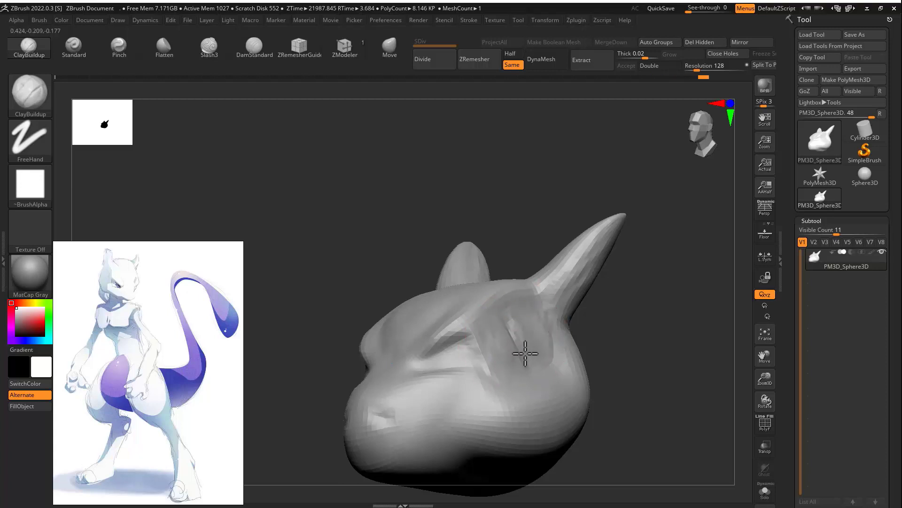
pyautogui.moveTo(518, 344)
pyautogui.keyDown('shift'); pyautogui.mouseDown(button='right')
pyautogui.moveTo(600, 312)
pyautogui.moveTo(489, 339)
pyautogui.moveTo(558, 309)
pyautogui.moveTo(558, 326)
pyautogui.moveTo(495, 318)
pyautogui.moveTo(586, 274)
pyautogui.moveTo(598, 238)
pyautogui.moveTo(452, 289)
pyautogui.mouseUp(button='right'); pyautogui.keyUp('shift')
pyautogui.moveTo(453, 290); pyautogui.dragTo(465, 295)
pyautogui.moveTo(578, 286)
pyautogui.mouseDown(button='right')
pyautogui.moveTo(518, 290)
pyautogui.moveTo(526, 286)
pyautogui.mouseUp(button='right')
# Step: Thicken the horns and their bases with ClayBuildup strokes and smooth the horn tips
pyautogui.moveTo(494, 242); pyautogui.dragTo(503, 224)
pyautogui.moveTo(531, 225); pyautogui.dragTo(566, 226, button='right')
pyautogui.moveTo(566, 226)
pyautogui.keyDown('ctrl'); pyautogui.mouseDown(button='right')
pyautogui.moveTo(566, 238)
pyautogui.moveTo(606, 245)
pyautogui.mouseUp(button='right'); pyautogui.keyUp('ctrl')
pyautogui.press('s')
pyautogui.moveTo(500, 248); pyautogui.dragTo(529, 240, button='right')
pyautogui.moveTo(553, 277); pyautogui.dragTo(581, 286)
pyautogui.moveTo(485, 314); pyautogui.dragTo(492, 245, button='right')
pyautogui.keyDown('shift'); pyautogui.moveTo(492, 244); pyautogui.dragTo(491, 236); pyautogui.keyUp('shift')
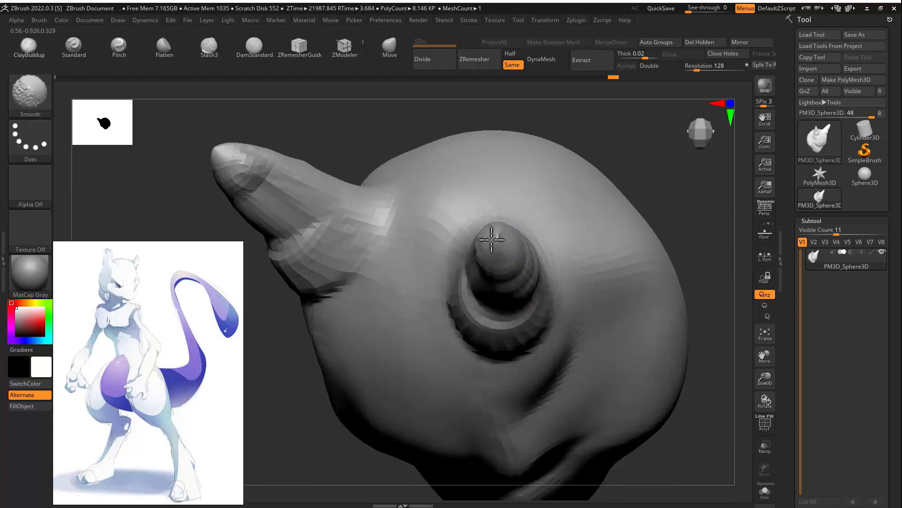
# Step: Even out the horn surfaces with the Flatten brush
pyautogui.press('4')
pyautogui.moveTo(506, 253); pyautogui.dragTo(444, 320, button='right')
pyautogui.moveTo(488, 293)
pyautogui.mouseDown(button='right')
pyautogui.moveTo(583, 298)
pyautogui.moveTo(576, 202)
pyautogui.moveTo(495, 208)
pyautogui.moveTo(509, 216)
pyautogui.moveTo(641, 220)
pyautogui.moveTo(578, 311)
pyautogui.mouseUp(button='right')
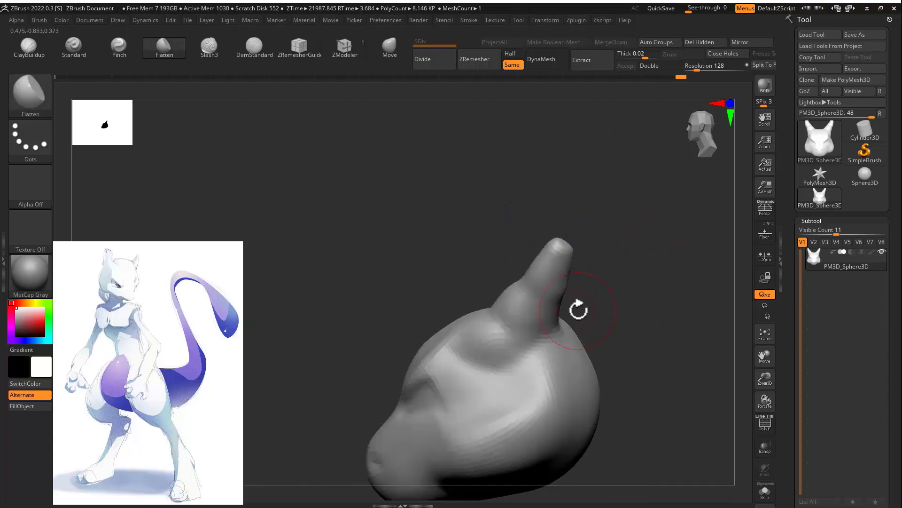
# Step: Mask the two horns and invert the mask so only the horns can be edited
pyautogui.click(390, 47)
pyautogui.moveTo(574, 251)
pyautogui.mouseDown(button='right')
pyautogui.moveTo(618, 252)
pyautogui.moveTo(641, 289)
pyautogui.mouseUp(button='right')
pyautogui.press('ctrl')
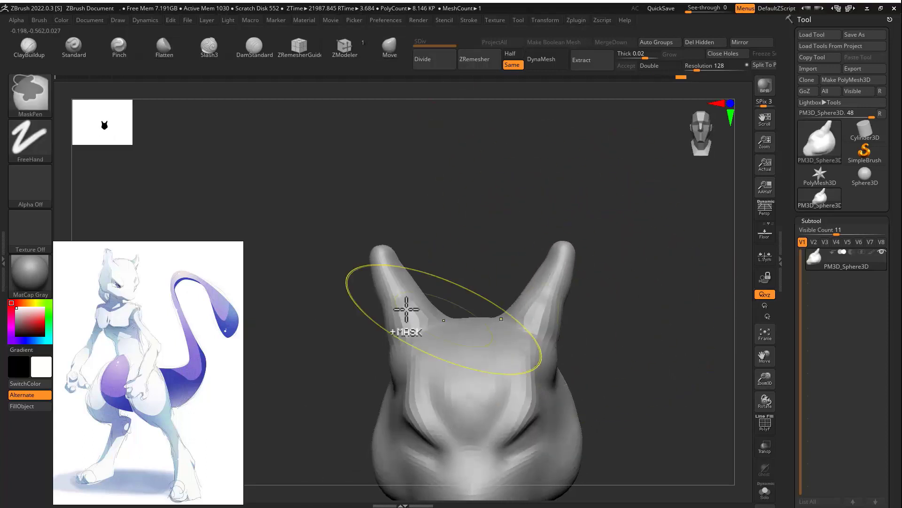
pyautogui.keyDown('ctrl'); pyautogui.moveTo(532, 331); pyautogui.dragTo(627, 268); pyautogui.keyUp('ctrl')
pyautogui.keyDown('ctrl'); pyautogui.click(626, 268); pyautogui.keyUp('ctrl')
pyautogui.moveTo(627, 268)
pyautogui.mouseDown(button='right')
pyautogui.moveTo(542, 264)
pyautogui.moveTo(584, 227)
pyautogui.mouseUp(button='right')
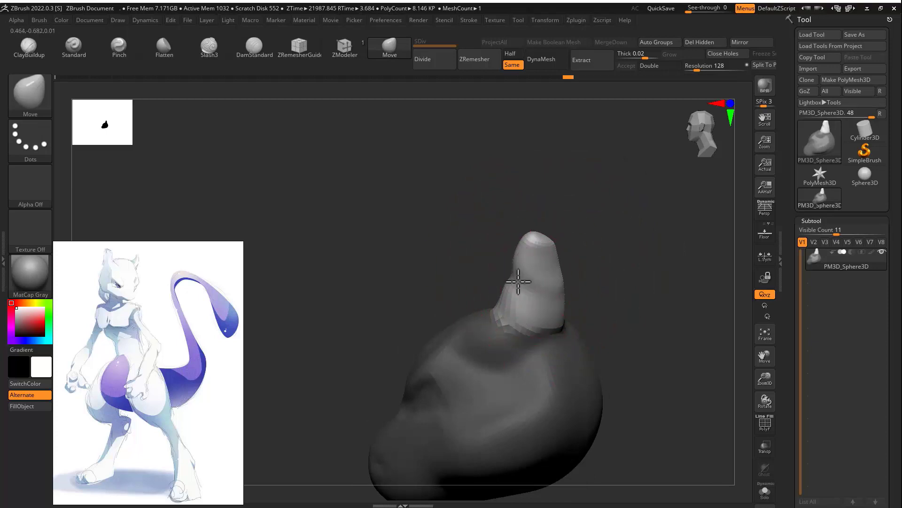
# Step: Reshape the unmasked horns with the Move brush into more upright, rounded forms, and clear the mask
pyautogui.moveTo(519, 281); pyautogui.dragTo(522, 280)
pyautogui.moveTo(583, 258)
pyautogui.mouseDown(button='right')
pyautogui.moveTo(520, 252)
pyautogui.moveTo(514, 241)
pyautogui.mouseUp(button='right')
pyautogui.moveTo(526, 241); pyautogui.dragTo(506, 240)
pyautogui.moveTo(506, 282); pyautogui.dragTo(498, 290)
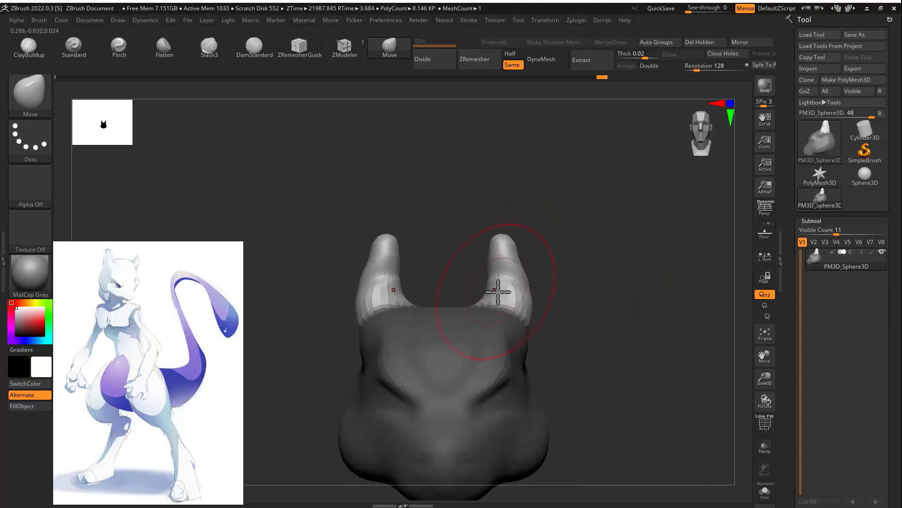
pyautogui.keyDown('ctrl'); pyautogui.moveTo(578, 311); pyautogui.dragTo(597, 306); pyautogui.keyUp('ctrl')
# Step: Build up ridges from the horn bases down the sides of the forehead with a small ClayBuildup brush
pyautogui.moveTo(596, 306)
pyautogui.mouseDown(button='right')
pyautogui.moveTo(496, 316)
pyautogui.moveTo(585, 328)
pyautogui.moveTo(594, 252)
pyautogui.moveTo(654, 232)
pyautogui.moveTo(604, 252)
pyautogui.moveTo(640, 209)
pyautogui.moveTo(606, 249)
pyautogui.moveTo(588, 228)
pyautogui.moveTo(611, 299)
pyautogui.mouseUp(button='right')
pyautogui.press('b')
pyautogui.press('c')
pyautogui.press('b')
pyautogui.press('s')
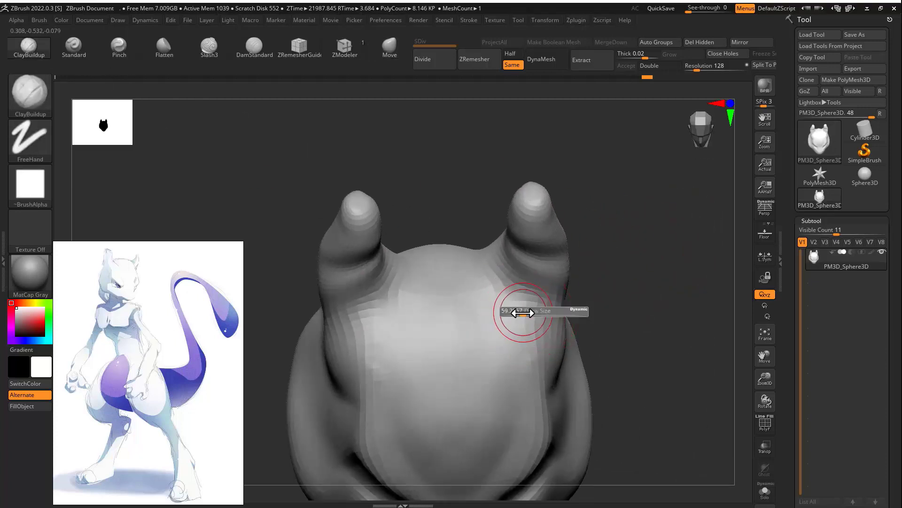
pyautogui.moveTo(521, 325)
pyautogui.mouseDown()
pyautogui.moveTo(528, 296)
pyautogui.moveTo(542, 315)
pyautogui.moveTo(520, 300)
pyautogui.moveTo(519, 324)
pyautogui.mouseUp()
# Step: Carve creases around the horn bases and along the forehead ridges with the DamStandard brush
pyautogui.moveTo(611, 282)
pyautogui.mouseDown(button='right')
pyautogui.moveTo(624, 223)
pyautogui.moveTo(498, 288)
pyautogui.mouseUp(button='right')
pyautogui.press('b')
pyautogui.press('d')
pyautogui.press('s')
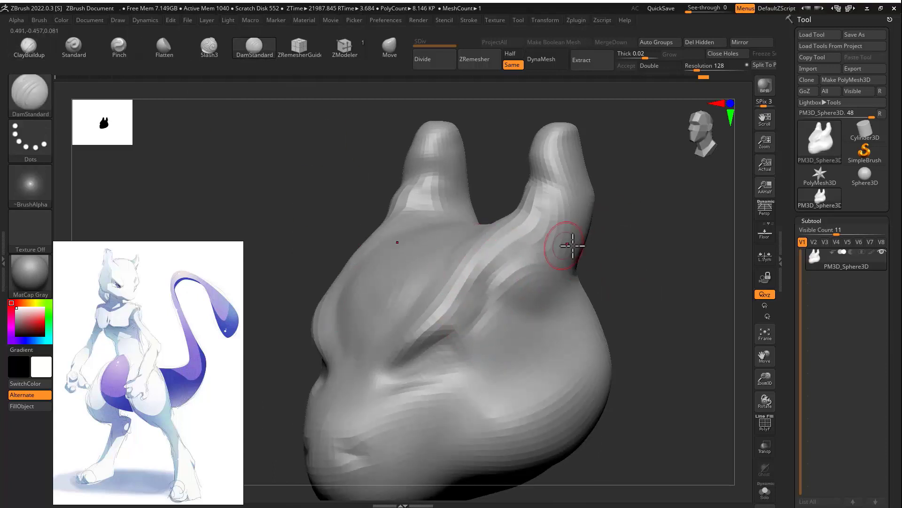
pyautogui.moveTo(572, 245)
pyautogui.mouseDown(button='right')
pyautogui.moveTo(614, 228)
pyautogui.moveTo(600, 244)
pyautogui.moveTo(464, 166)
pyautogui.mouseUp(button='right')
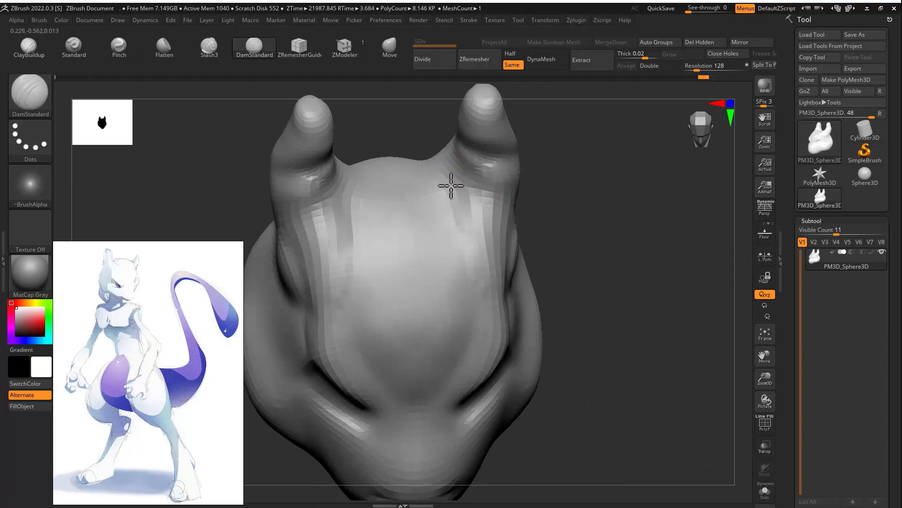
pyautogui.moveTo(485, 340); pyautogui.dragTo(572, 236, button='right')
# Step: Reshape the brow and outer eye corners with the Move brush into a sharper upward slant
pyautogui.press('b')
pyautogui.press('m')
pyautogui.press('v')
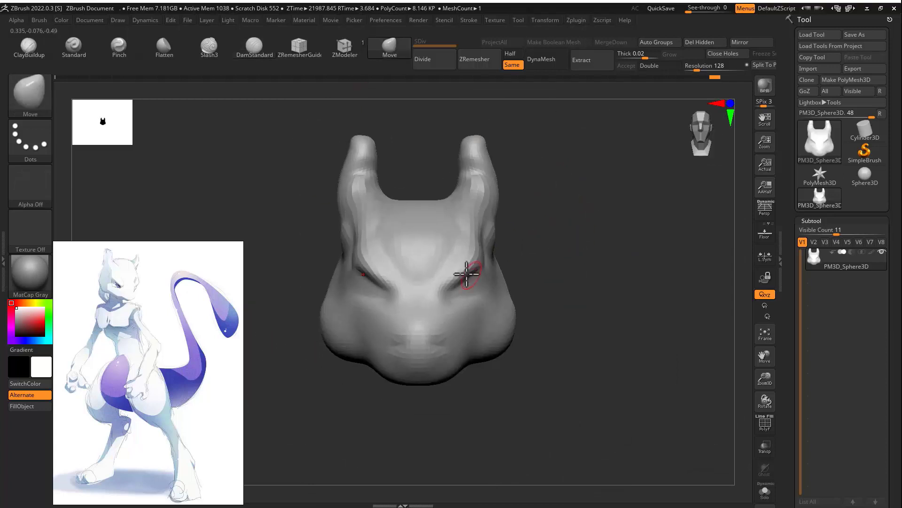
pyautogui.moveTo(467, 272)
pyautogui.mouseDown()
pyautogui.moveTo(449, 249)
pyautogui.moveTo(485, 253)
pyautogui.mouseUp()
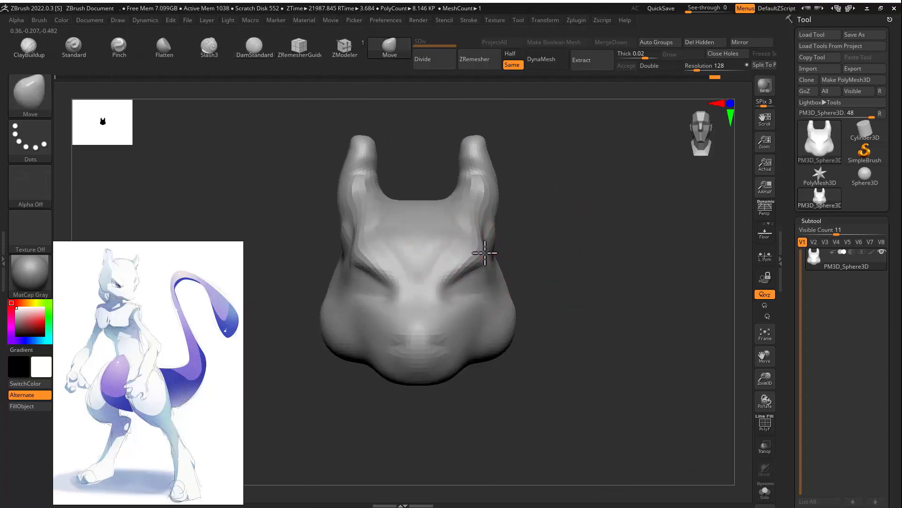
pyautogui.moveTo(448, 321)
pyautogui.mouseDown(button='right')
pyautogui.moveTo(455, 312)
pyautogui.moveTo(485, 389)
pyautogui.moveTo(442, 353)
pyautogui.moveTo(559, 293)
pyautogui.moveTo(413, 389)
pyautogui.moveTo(512, 298)
pyautogui.moveTo(352, 121)
pyautogui.mouseUp(button='right')
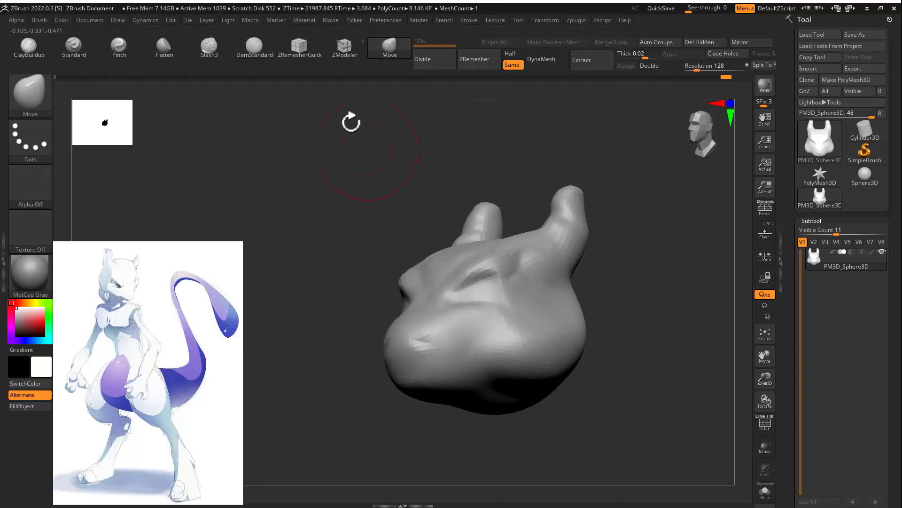
# Step: Carve the mouth line along the muzzle with the DamStandard brush, then build up and smooth its corners with ClayBuildup
pyautogui.press('b')
pyautogui.press('d')
pyautogui.press('s')
pyautogui.press('space')
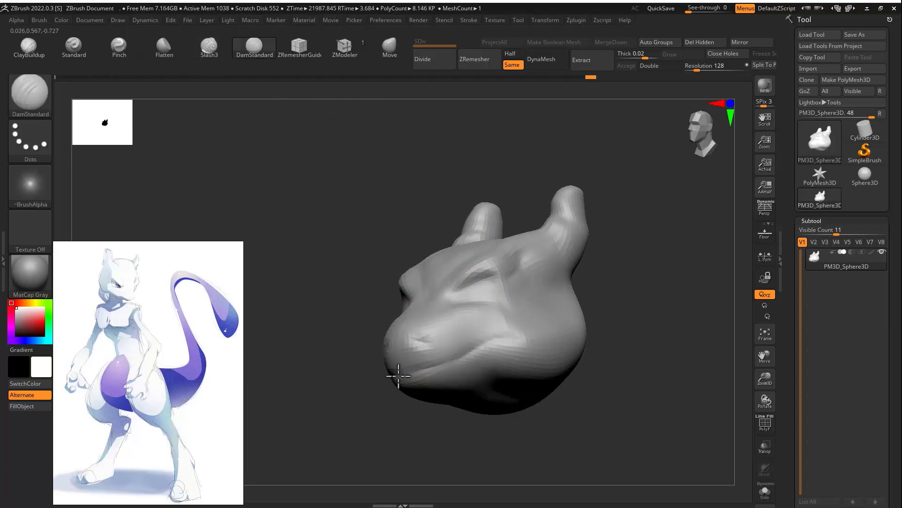
pyautogui.moveTo(398, 376)
pyautogui.mouseDown(button='right')
pyautogui.moveTo(566, 288)
pyautogui.moveTo(530, 308)
pyautogui.moveTo(558, 266)
pyautogui.mouseUp(button='right')
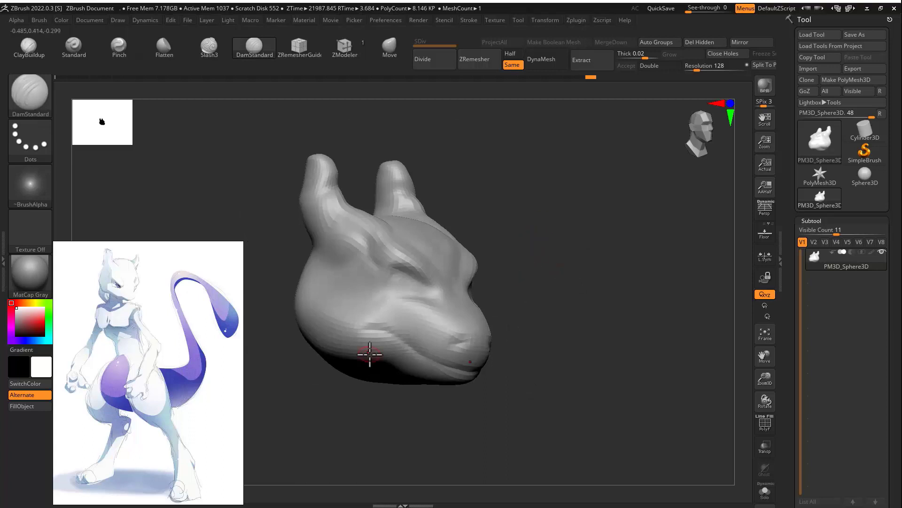
pyautogui.moveTo(616, 316); pyautogui.dragTo(483, 372, button='right')
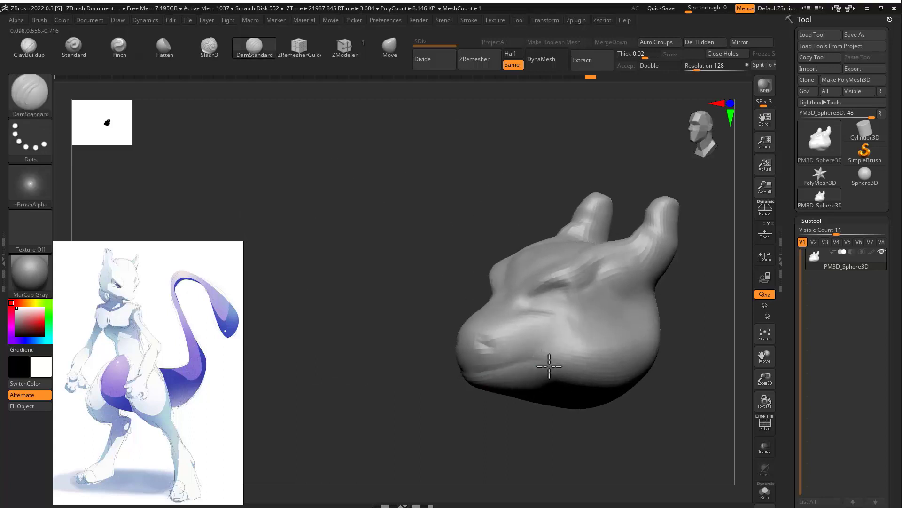
pyautogui.click(28, 47)
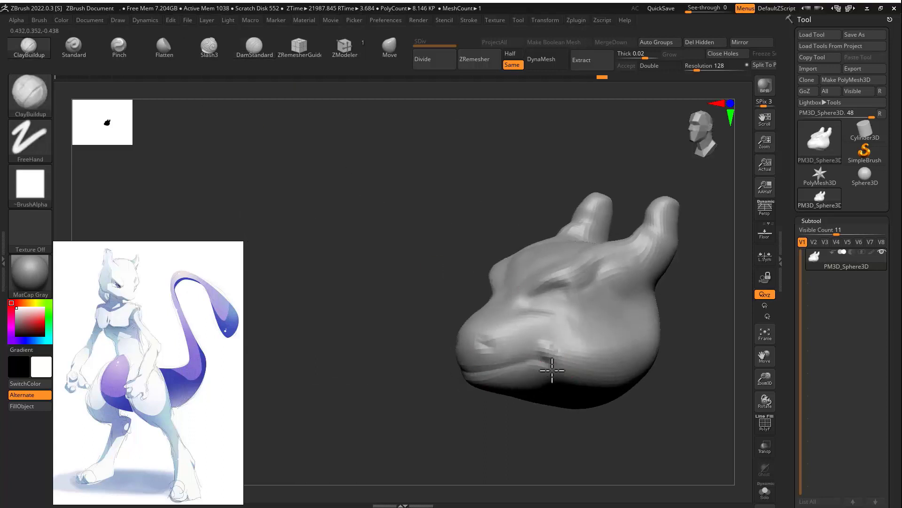
pyautogui.press('shift')
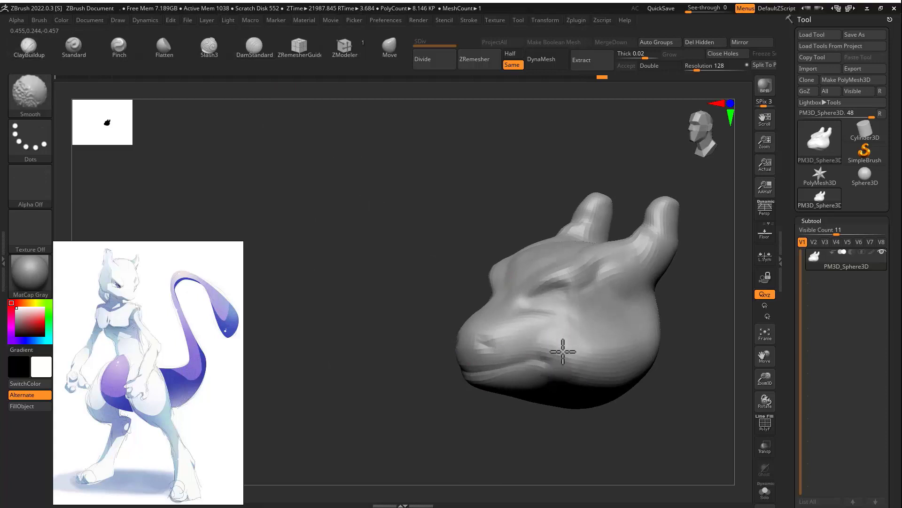
# Step: Adjust the cheeks, jaw and sides of the head with the Move brush, resizing it as needed
pyautogui.moveTo(461, 423)
pyautogui.mouseDown(button='right')
pyautogui.moveTo(643, 282)
pyautogui.moveTo(649, 305)
pyautogui.mouseUp(button='right')
pyautogui.press('b')
pyautogui.press('m')
pyautogui.press('v')
pyautogui.moveTo(580, 210); pyautogui.dragTo(606, 240, button='right')
pyautogui.press('s')
pyautogui.moveTo(568, 266); pyautogui.dragTo(579, 270)
pyautogui.moveTo(580, 322); pyautogui.dragTo(571, 318)
pyautogui.moveTo(554, 357); pyautogui.dragTo(564, 369)
pyautogui.moveTo(566, 366)
pyautogui.mouseDown(button='right')
pyautogui.moveTo(640, 297)
pyautogui.moveTo(649, 259)
pyautogui.moveTo(405, 282)
pyautogui.moveTo(584, 206)
pyautogui.moveTo(535, 243)
pyautogui.mouseUp(button='right')
pyautogui.press('s')
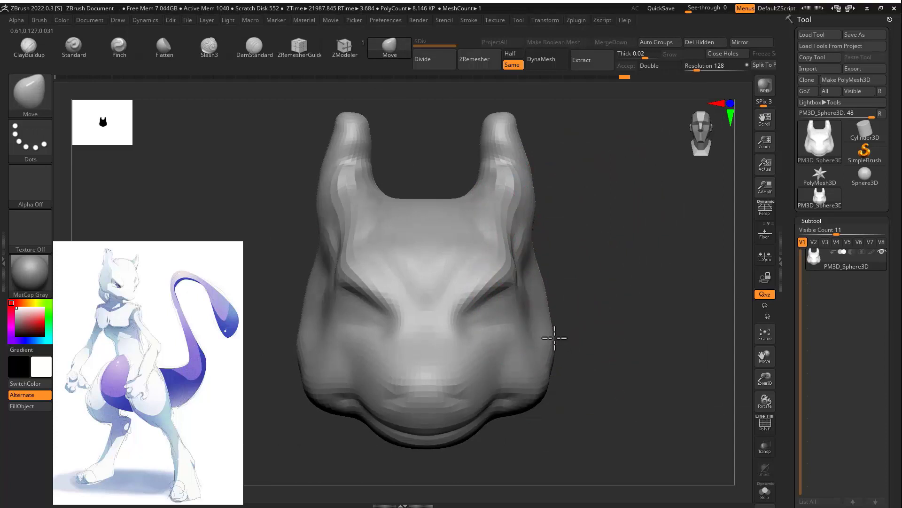
# Step: Refine the creases around the eyes with the DamStandard brush
pyautogui.moveTo(554, 338)
pyautogui.mouseDown(button='right')
pyautogui.moveTo(564, 286)
pyautogui.moveTo(642, 238)
pyautogui.moveTo(607, 254)
pyautogui.moveTo(694, 258)
pyautogui.moveTo(681, 288)
pyautogui.moveTo(611, 263)
pyautogui.mouseUp(button='right')
pyautogui.click(253, 47)
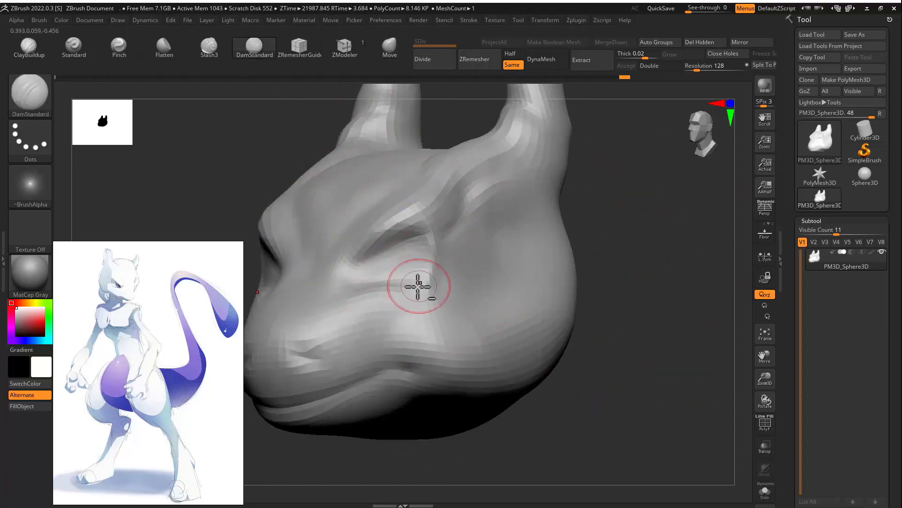
pyautogui.moveTo(418, 285)
pyautogui.mouseDown(button='right')
pyautogui.moveTo(385, 296)
pyautogui.moveTo(410, 246)
pyautogui.moveTo(590, 206)
pyautogui.mouseUp(button='right')
# Step: Append a sphere as a new subtool for the torso and position it below the head
pyautogui.moveTo(591, 207)
pyautogui.keyDown('ctrl'); pyautogui.mouseDown(button='right')
pyautogui.moveTo(532, 258)
pyautogui.moveTo(589, 214)
pyautogui.mouseUp(button='right'); pyautogui.keyUp('ctrl')
pyautogui.moveTo(836, 232); pyautogui.dragTo(815, 233)
pyautogui.moveTo(889, 413); pyautogui.dragTo(888, 258)
pyautogui.click(863, 289)
pyautogui.click(541, 311)
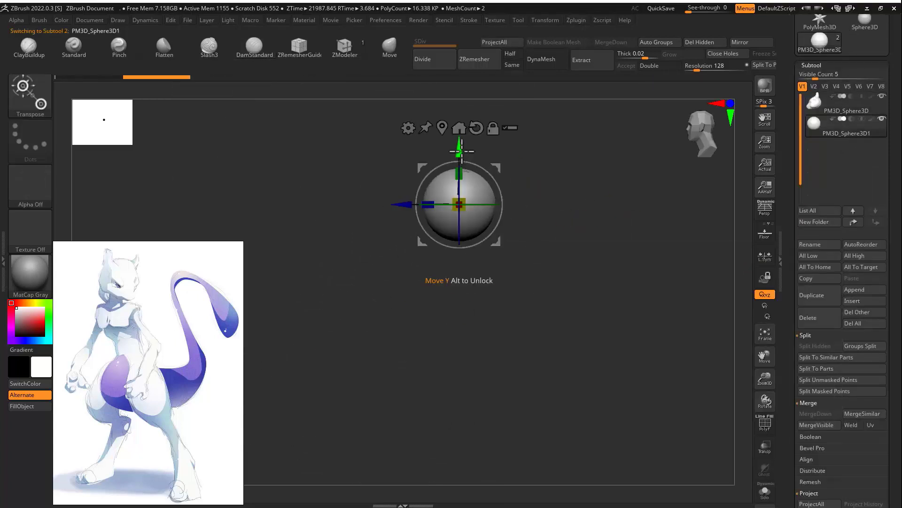
pyautogui.keyDown('ctrl'); pyautogui.moveTo(617, 202); pyautogui.dragTo(541, 146, button='right'); pyautogui.keyUp('ctrl')
# Step: Hide the torso sphere, then pull a neck down from the unmasked underside of the head
pyautogui.keyDown('alt'); pyautogui.click(438, 215); pyautogui.keyUp('alt')
pyautogui.click(881, 119)
pyautogui.click(388, 52)
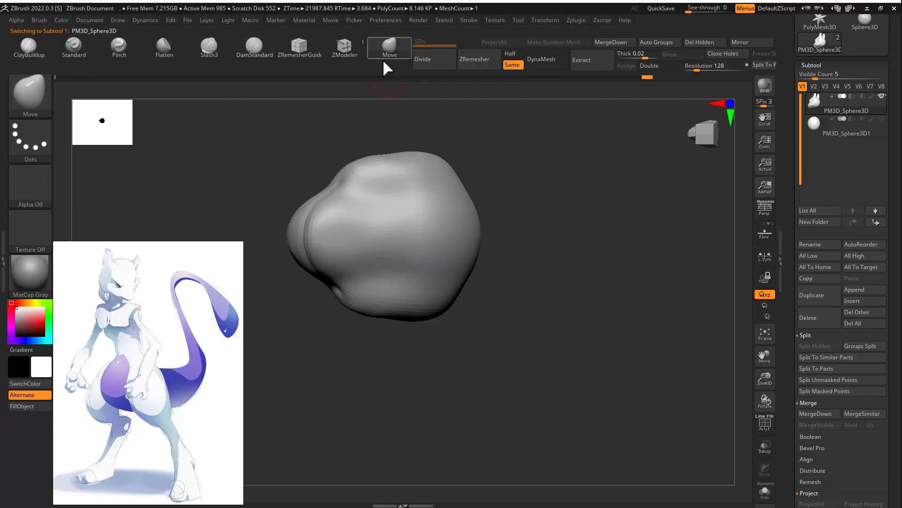
pyautogui.moveTo(413, 161)
pyautogui.mouseDown(button='right')
pyautogui.moveTo(452, 196)
pyautogui.moveTo(543, 246)
pyautogui.moveTo(414, 332)
pyautogui.moveTo(467, 234)
pyautogui.moveTo(527, 202)
pyautogui.moveTo(419, 177)
pyautogui.moveTo(473, 256)
pyautogui.moveTo(452, 206)
pyautogui.mouseUp(button='right')
pyautogui.press('w')
pyautogui.moveTo(450, 206); pyautogui.dragTo(450, 310)
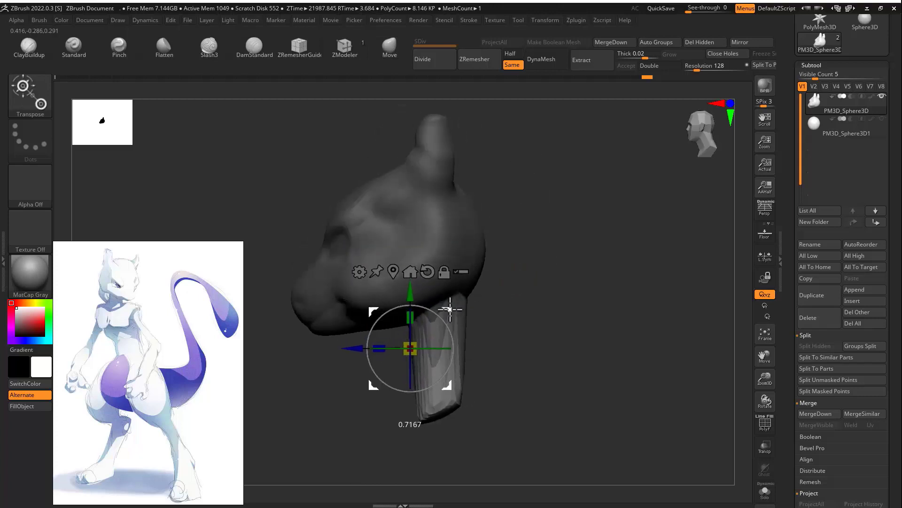
# Step: Remesh the head and smooth the surface of the new neck
pyautogui.keyDown('shift'); pyautogui.moveTo(499, 258); pyautogui.dragTo(539, 192, button='right'); pyautogui.keyUp('shift')
pyautogui.press('q')
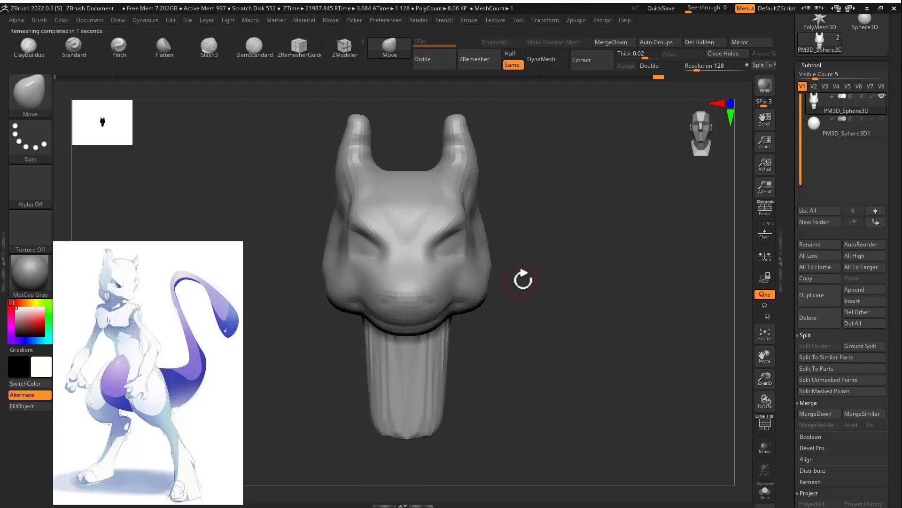
pyautogui.moveTo(522, 278); pyautogui.dragTo(444, 340, button='right')
pyautogui.keyDown('shift'); pyautogui.moveTo(381, 427); pyautogui.dragTo(461, 401, button='right'); pyautogui.keyUp('shift')
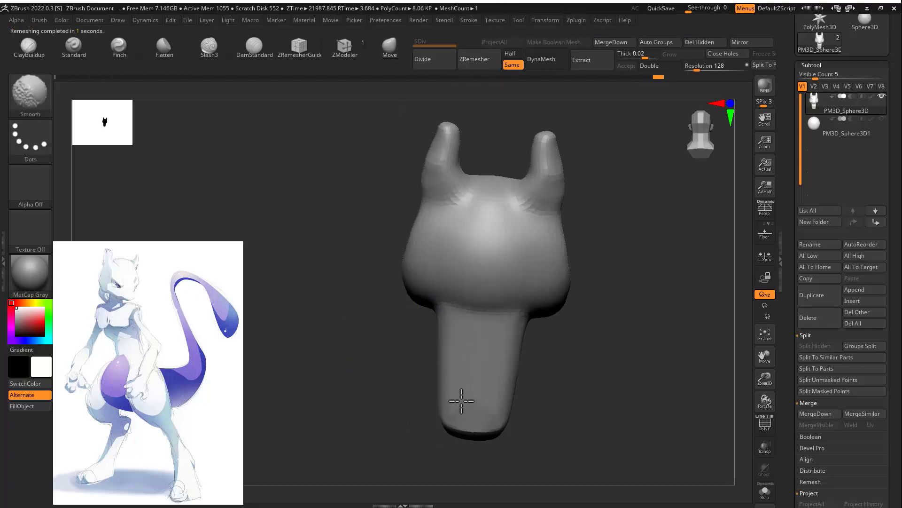
# Step: Show the torso sphere again, select it and scale it up beneath the neck
pyautogui.click(882, 118)
pyautogui.keyDown('shift'); pyautogui.moveTo(524, 282); pyautogui.dragTo(564, 207, button='right'); pyautogui.keyUp('shift')
pyautogui.press('w')
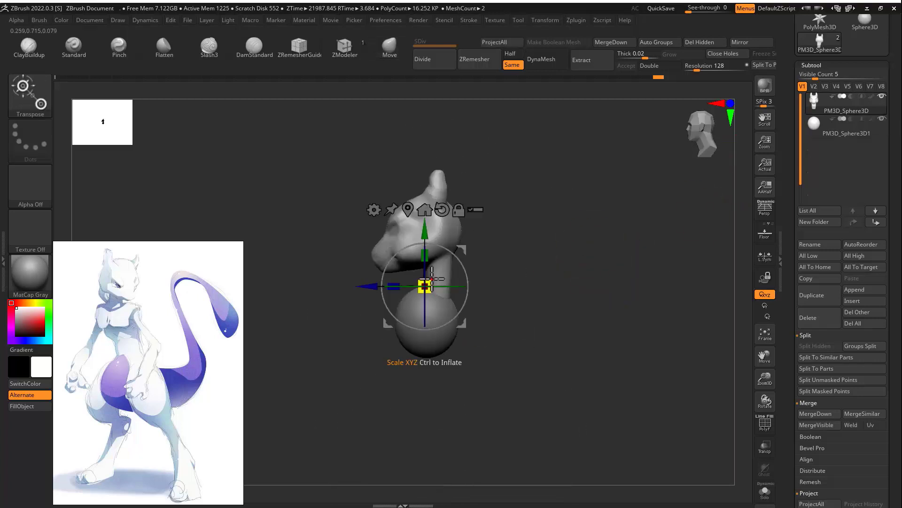
pyautogui.keyDown('alt'); pyautogui.click(433, 346); pyautogui.keyUp('alt')
pyautogui.moveTo(426, 321); pyautogui.dragTo(483, 301)
pyautogui.press('q')
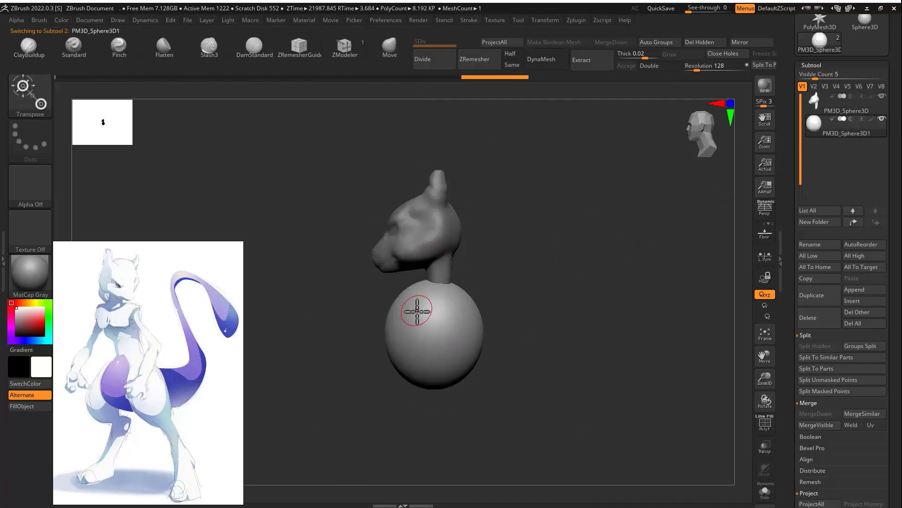
# Step: Widen the sphere into broad shoulders and flatten its underside with the Move brush
pyautogui.keyDown('shift'); pyautogui.moveTo(417, 310); pyautogui.dragTo(463, 310, button='right'); pyautogui.keyUp('shift')
pyautogui.press('b')
pyautogui.press('m')
pyautogui.press('v')
pyautogui.moveTo(478, 306); pyautogui.dragTo(566, 303)
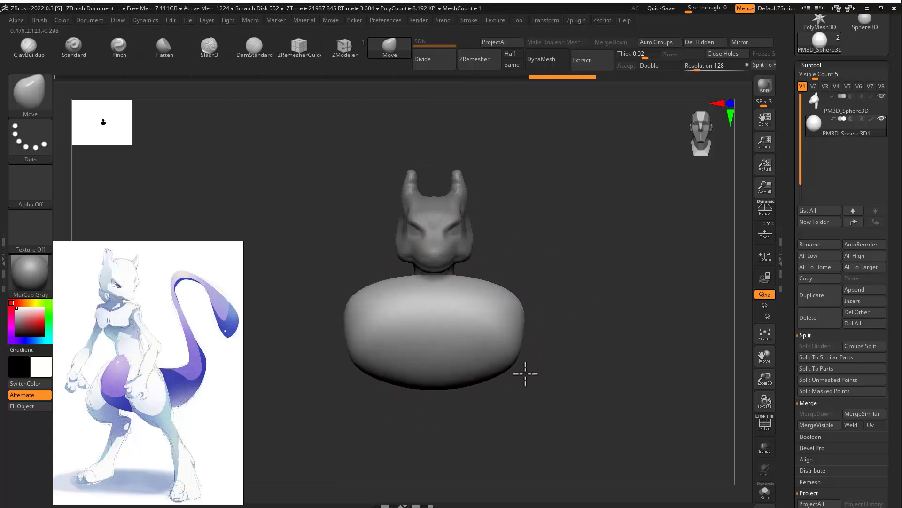
pyautogui.moveTo(452, 385); pyautogui.dragTo(450, 369)
# Step: Shape the torso's side profile with the Move brush and taper its lower part towards the waist
pyautogui.keyDown('shift'); pyautogui.moveTo(450, 369); pyautogui.dragTo(481, 344, button='right'); pyautogui.keyUp('shift')
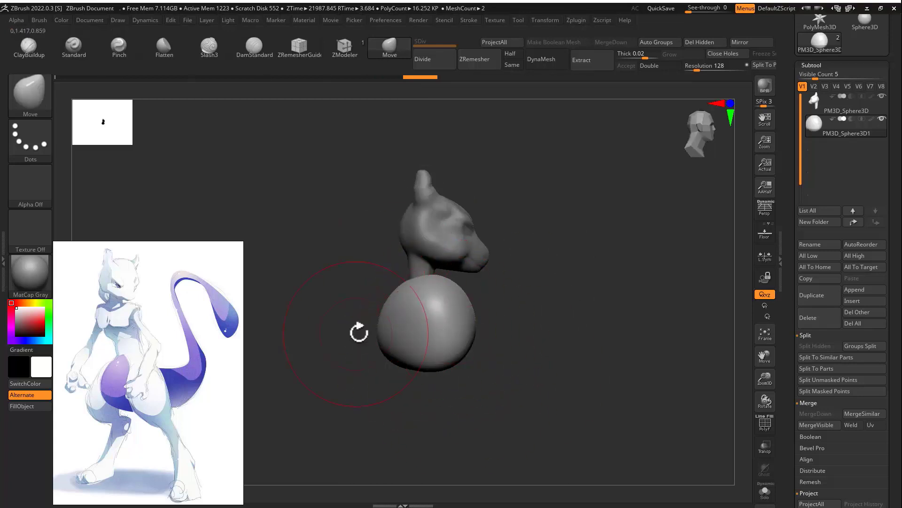
pyautogui.keyDown('shift'); pyautogui.moveTo(359, 332); pyautogui.dragTo(413, 333, button='right'); pyautogui.keyUp('shift')
pyautogui.moveTo(508, 357)
pyautogui.mouseDown()
pyautogui.moveTo(484, 362)
pyautogui.moveTo(487, 337)
pyautogui.mouseUp()
pyautogui.keyDown('shift'); pyautogui.moveTo(486, 338); pyautogui.dragTo(533, 329, button='right'); pyautogui.keyUp('shift')
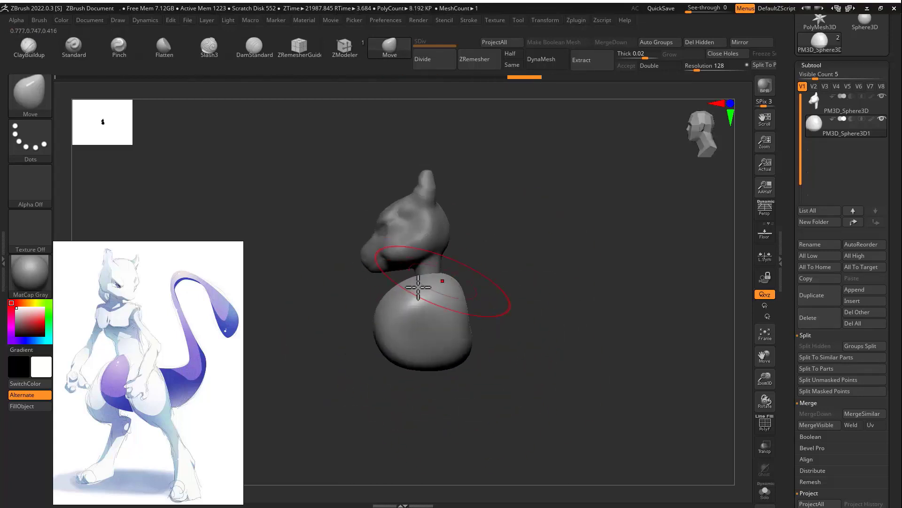
pyautogui.keyDown('shift'); pyautogui.moveTo(384, 345); pyautogui.dragTo(517, 329, button='right'); pyautogui.keyUp('shift')
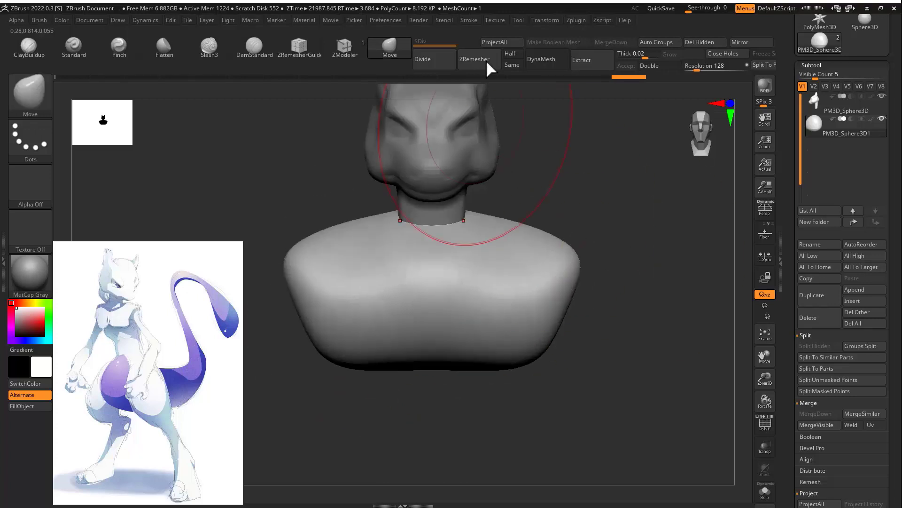
# Step: Remesh the torso with ZRemesher, then refine its neckline, tapered sides and lower edge with the Move brush
pyautogui.click(485, 61)
pyautogui.moveTo(453, 231)
pyautogui.mouseDown()
pyautogui.moveTo(451, 268)
pyautogui.moveTo(425, 292)
pyautogui.moveTo(424, 319)
pyautogui.mouseUp()
pyautogui.keyDown('shift'); pyautogui.moveTo(526, 294); pyautogui.dragTo(543, 286); pyautogui.keyUp('shift')
pyautogui.keyDown('ctrl'); pyautogui.moveTo(542, 286); pyautogui.dragTo(566, 296, button='right'); pyautogui.keyUp('ctrl')
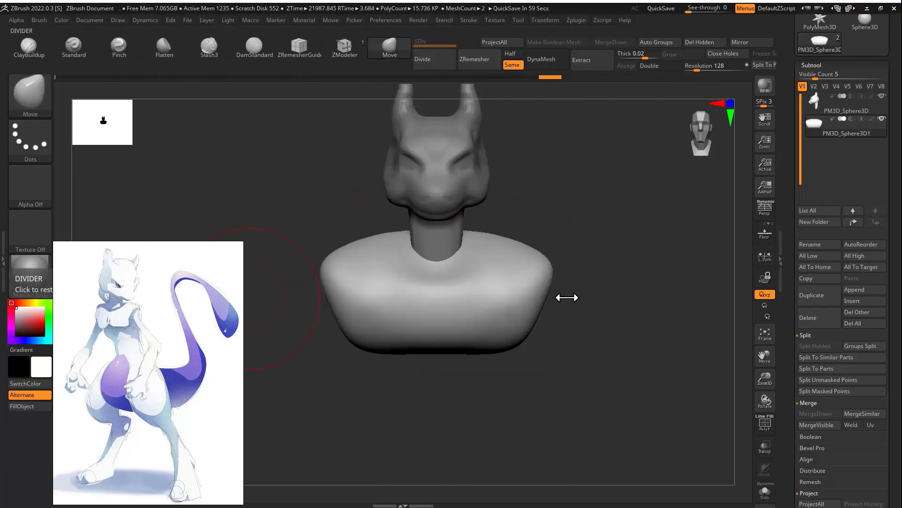
pyautogui.moveTo(542, 314)
pyautogui.mouseDown()
pyautogui.moveTo(499, 308)
pyautogui.moveTo(534, 320)
pyautogui.mouseUp()
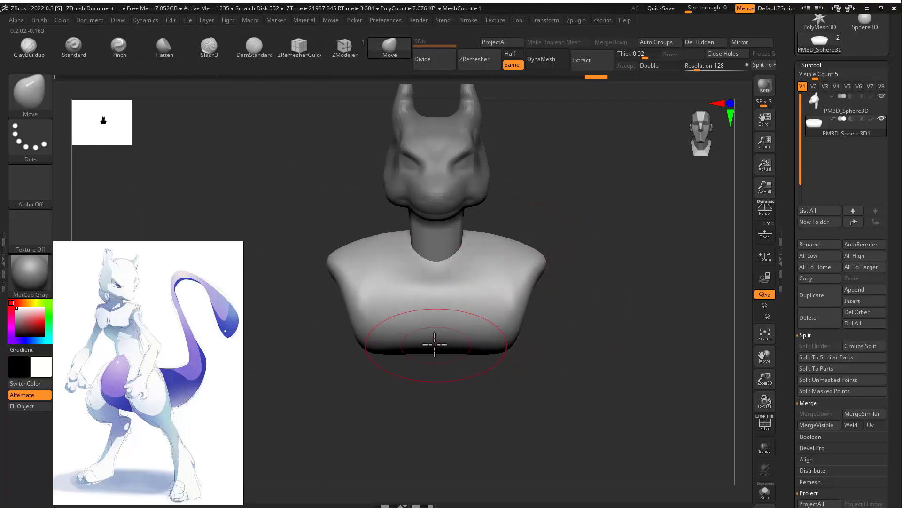
pyautogui.moveTo(434, 345)
pyautogui.mouseDown()
pyautogui.moveTo(439, 323)
pyautogui.moveTo(497, 343)
pyautogui.moveTo(449, 342)
pyautogui.moveTo(468, 308)
pyautogui.mouseUp()
# Step: Push in the sides of the torso below the shoulders to form arm hollows, and smooth them
pyautogui.moveTo(474, 354)
pyautogui.mouseDown(button='right')
pyautogui.moveTo(534, 308)
pyautogui.moveTo(540, 285)
pyautogui.mouseUp(button='right')
pyautogui.keyDown('ctrl'); pyautogui.moveTo(541, 284); pyautogui.dragTo(517, 302, button='right'); pyautogui.keyUp('ctrl')
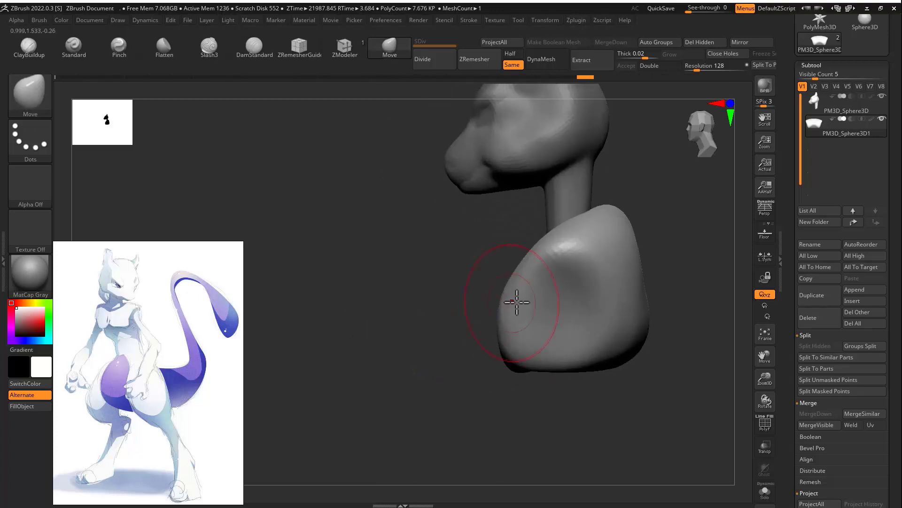
pyautogui.moveTo(552, 306); pyautogui.dragTo(613, 358)
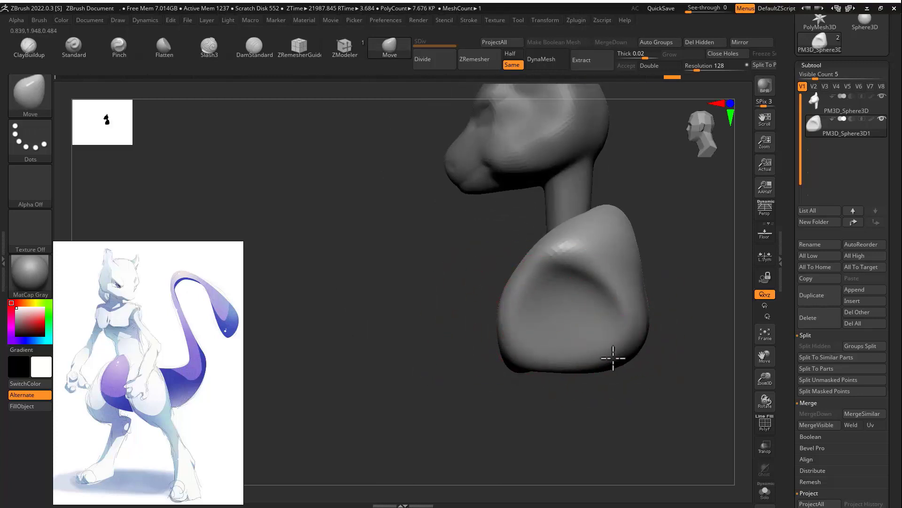
pyautogui.keyDown('shift'); pyautogui.moveTo(613, 275); pyautogui.dragTo(600, 346); pyautogui.keyUp('shift')
pyautogui.moveTo(668, 214); pyautogui.dragTo(504, 278, button='right')
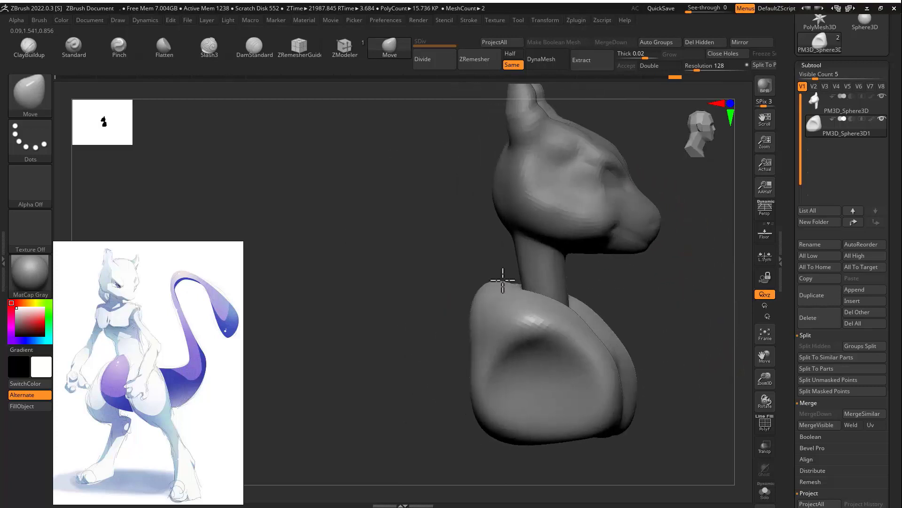
# Step: Isolate the head subtool and flare the base of the neck outward, smoothing its surface
pyautogui.keyDown('alt'); pyautogui.click(568, 217); pyautogui.keyUp('alt')
pyautogui.click(765, 491)
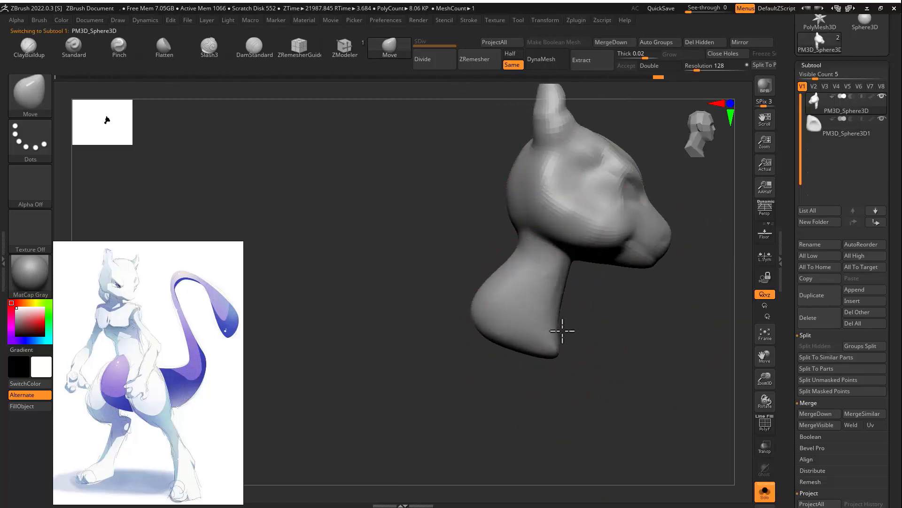
pyautogui.keyDown('shift'); pyautogui.moveTo(479, 330); pyautogui.dragTo(596, 317); pyautogui.keyUp('shift')
pyautogui.moveTo(602, 353)
pyautogui.mouseDown()
pyautogui.moveTo(693, 306)
pyautogui.moveTo(530, 369)
pyautogui.moveTo(605, 296)
pyautogui.moveTo(605, 329)
pyautogui.moveTo(667, 337)
pyautogui.moveTo(402, 276)
pyautogui.moveTo(560, 397)
pyautogui.mouseUp()
# Step: Select the torso and raise it slightly so that it meets the base of the neck
pyautogui.keyDown('alt'); pyautogui.click(560, 397); pyautogui.keyUp('alt')
pyautogui.press('w')
pyautogui.moveTo(491, 346); pyautogui.dragTo(492, 327)
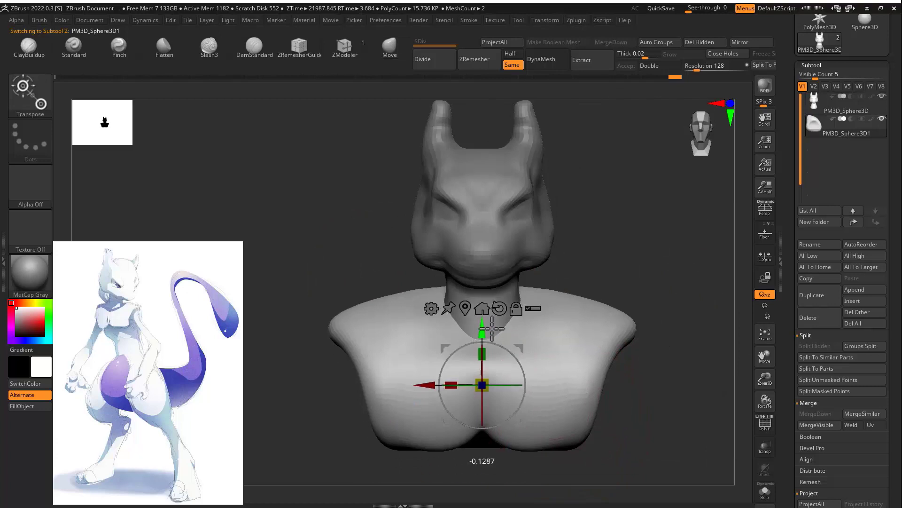
pyautogui.press('q')
pyautogui.press('s')
pyautogui.moveTo(596, 278)
pyautogui.keyDown('shift'); pyautogui.mouseDown()
pyautogui.moveTo(488, 298)
pyautogui.moveTo(501, 298)
pyautogui.mouseUp(); pyautogui.keyUp('shift')
pyautogui.hotkey('ctrl', 'z')
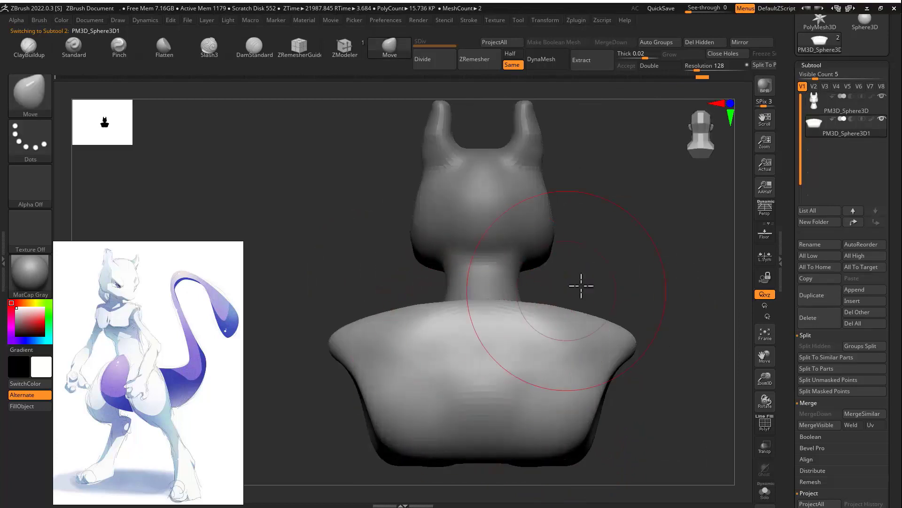
pyautogui.keyDown('shift'); pyautogui.moveTo(582, 286); pyautogui.dragTo(474, 296); pyautogui.keyUp('shift')
pyautogui.press('w')
pyautogui.moveTo(419, 334); pyautogui.dragTo(419, 322)
pyautogui.moveTo(593, 254)
pyautogui.mouseDown()
pyautogui.moveTo(552, 254)
pyautogui.moveTo(550, 274)
pyautogui.moveTo(484, 305)
pyautogui.mouseUp()
pyautogui.press('q')
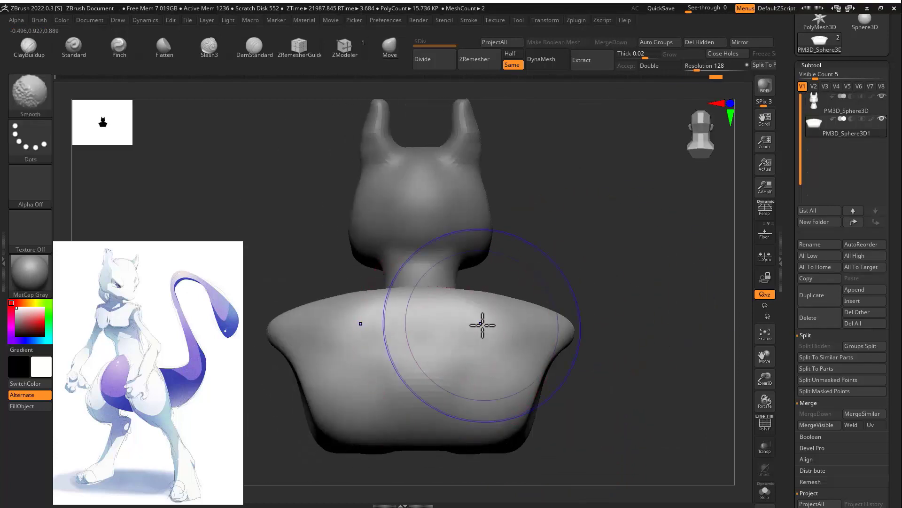
# Step: Build up the collarbones and upper chest out to the shoulders with the ClayBuildup brush, and smooth them
pyautogui.moveTo(520, 343)
pyautogui.mouseDown()
pyautogui.moveTo(550, 258)
pyautogui.moveTo(553, 286)
pyautogui.moveTo(545, 263)
pyautogui.mouseUp()
pyautogui.click(29, 44)
pyautogui.moveTo(540, 312)
pyautogui.mouseDown()
pyautogui.moveTo(519, 347)
pyautogui.moveTo(529, 325)
pyautogui.mouseUp()
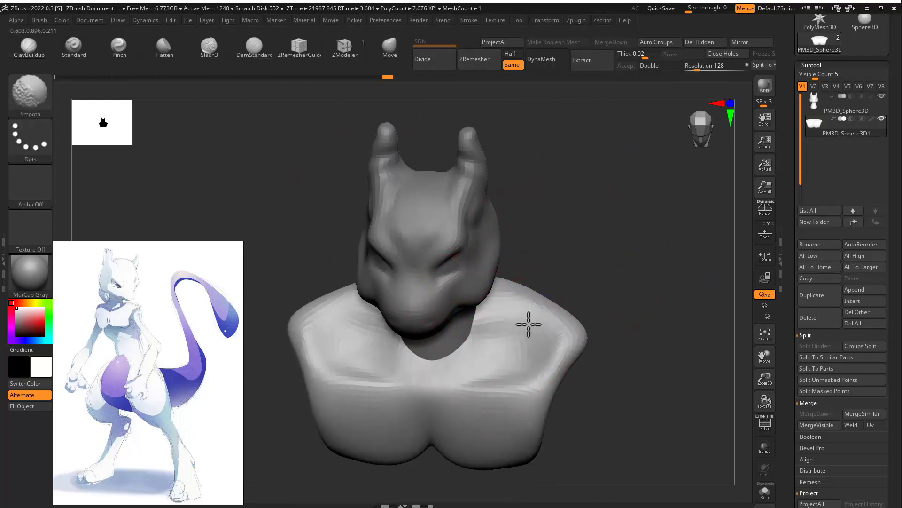
# Step: Build up the upper back and shoulder blades with ClayBuildup, and even out the surface with the Flatten brush
pyautogui.moveTo(628, 286)
pyautogui.mouseDown()
pyautogui.moveTo(493, 282)
pyautogui.moveTo(339, 250)
pyautogui.mouseUp()
pyautogui.moveTo(400, 296); pyautogui.dragTo(423, 366)
pyautogui.moveTo(404, 338); pyautogui.dragTo(484, 346)
pyautogui.moveTo(440, 325)
pyautogui.keyDown('shift'); pyautogui.mouseDown()
pyautogui.moveTo(455, 328)
pyautogui.moveTo(465, 306)
pyautogui.mouseUp(); pyautogui.keyUp('shift')
pyautogui.moveTo(305, 259)
pyautogui.mouseDown()
pyautogui.moveTo(522, 240)
pyautogui.moveTo(329, 217)
pyautogui.mouseUp()
pyautogui.click(164, 48)
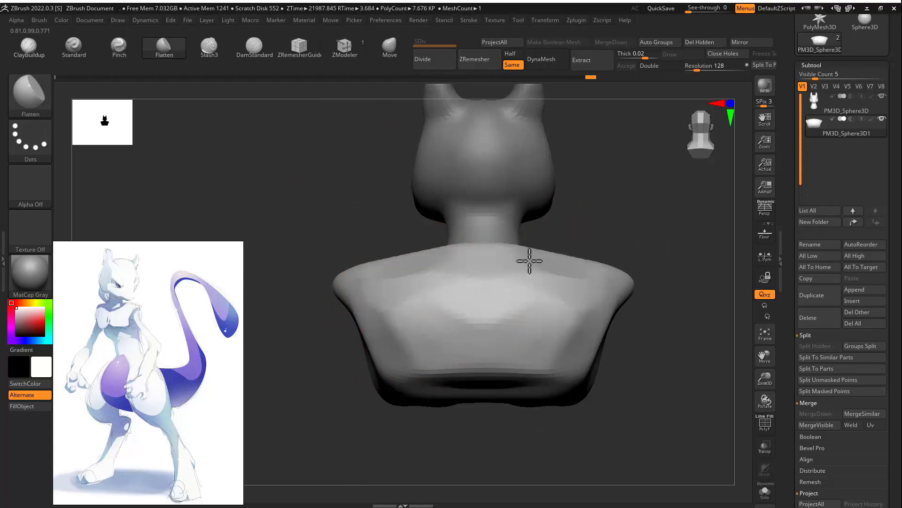
pyautogui.moveTo(329, 226); pyautogui.dragTo(644, 231)
# Step: Reshape the shoulders and the sides of the chest with the Move brush so that the shoulders flare above a narrower chest
pyautogui.press('b')
pyautogui.press('m')
pyautogui.press('v')
pyautogui.press('s')
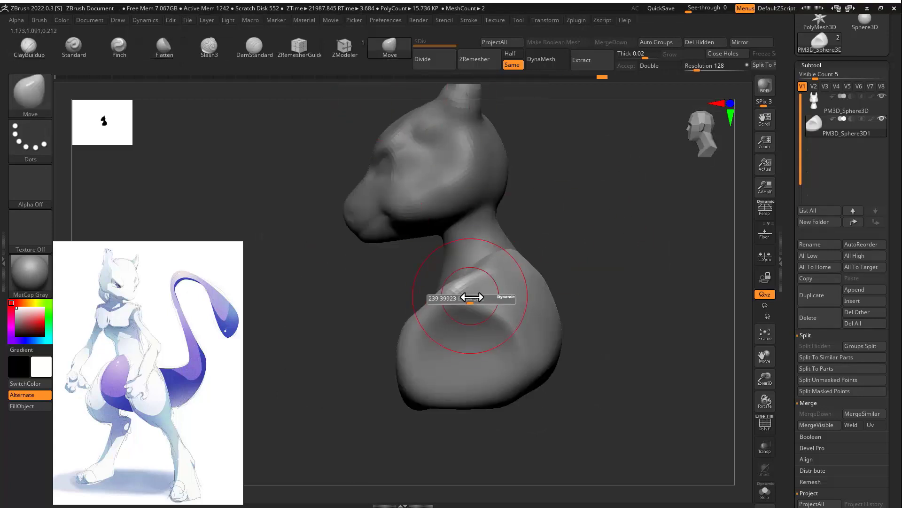
pyautogui.moveTo(517, 241); pyautogui.dragTo(625, 242)
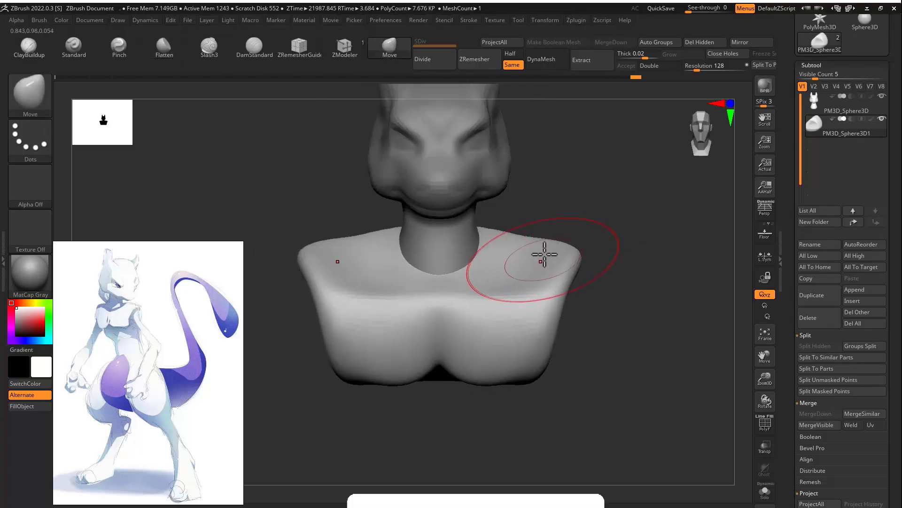
pyautogui.moveTo(644, 271)
pyautogui.mouseDown()
pyautogui.moveTo(558, 294)
pyautogui.moveTo(523, 240)
pyautogui.mouseUp()
pyautogui.press('s')
pyautogui.moveTo(658, 296); pyautogui.dragTo(604, 305)
pyautogui.keyDown('shift'); pyautogui.moveTo(625, 277); pyautogui.dragTo(588, 287); pyautogui.keyUp('shift')
pyautogui.moveTo(569, 258); pyautogui.dragTo(562, 338)
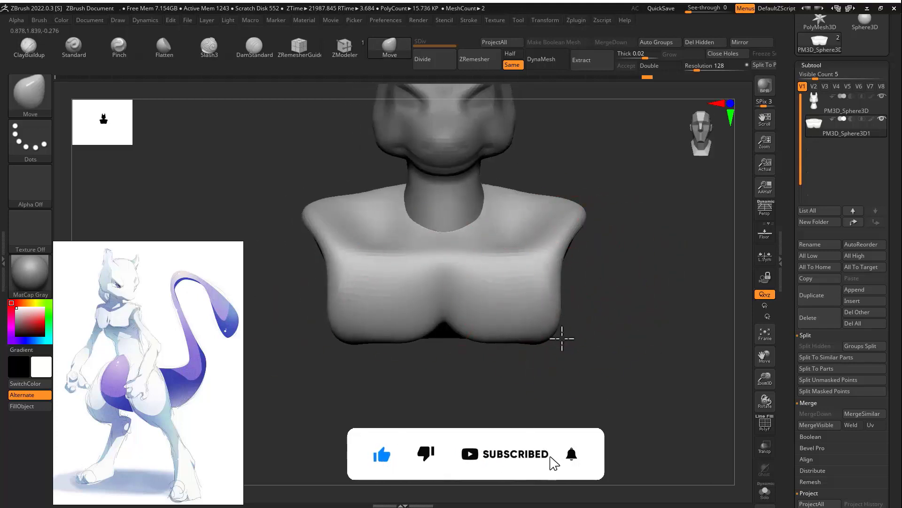
# Step: Adjust the lower edge of the chest beneath the pectorals with the Move brush
pyautogui.moveTo(486, 341); pyautogui.dragTo(487, 348)
pyautogui.moveTo(651, 316); pyautogui.dragTo(466, 325)
pyautogui.moveTo(520, 346); pyautogui.dragTo(522, 353)
pyautogui.moveTo(651, 329); pyautogui.dragTo(468, 344)
pyautogui.keyDown('shift'); pyautogui.moveTo(526, 357); pyautogui.dragTo(510, 323); pyautogui.keyUp('shift')
pyautogui.moveTo(329, 301); pyautogui.dragTo(516, 222)
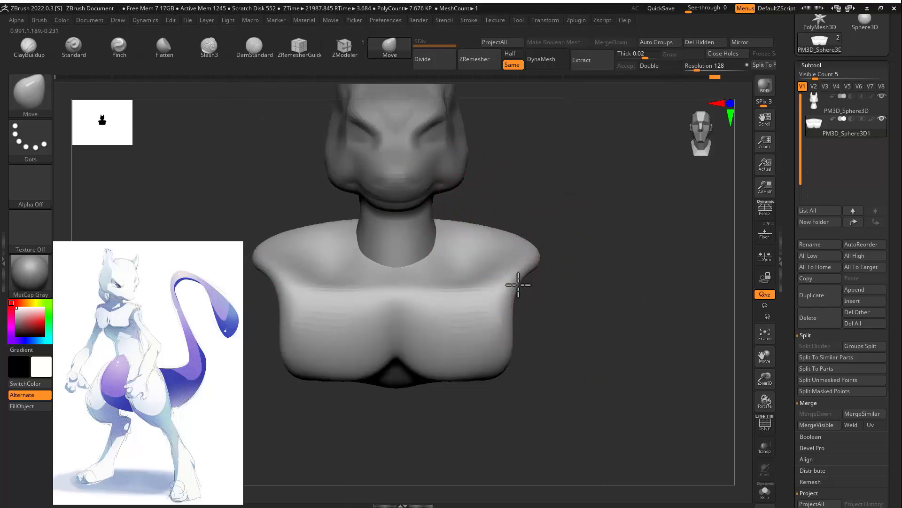
# Step: Refine the outline beneath the shoulders and along the sides of the chest with the Move brush
pyautogui.moveTo(518, 285); pyautogui.dragTo(527, 283)
pyautogui.moveTo(641, 235)
pyautogui.mouseDown()
pyautogui.moveTo(552, 226)
pyautogui.moveTo(499, 254)
pyautogui.mouseUp()
pyautogui.keyDown('alt'); pyautogui.moveTo(498, 253); pyautogui.dragTo(322, 304); pyautogui.keyUp('alt')
pyautogui.moveTo(301, 254); pyautogui.dragTo(308, 287)
pyautogui.moveTo(362, 341)
pyautogui.keyDown('shift'); pyautogui.mouseDown()
pyautogui.moveTo(391, 333)
pyautogui.moveTo(414, 352)
pyautogui.mouseUp(); pyautogui.keyUp('shift')
pyautogui.moveTo(555, 256)
pyautogui.mouseDown()
pyautogui.moveTo(559, 216)
pyautogui.moveTo(647, 207)
pyautogui.mouseUp()
pyautogui.moveTo(658, 264); pyautogui.dragTo(633, 175)
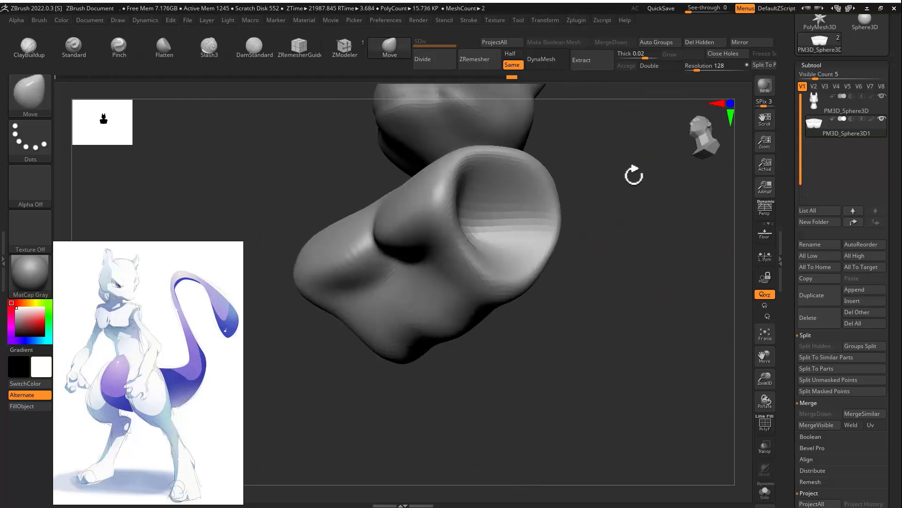
# Step: Append a sphere as a new subtool, select it, and place it stretched vertically beneath the chest as the abdomen
pyautogui.click(854, 289)
pyautogui.click(540, 305)
pyautogui.keyDown('alt'); pyautogui.click(540, 202); pyautogui.keyUp('alt')
pyautogui.keyDown('alt'); pyautogui.moveTo(593, 206); pyautogui.dragTo(537, 177); pyautogui.keyUp('alt')
pyautogui.press('w')
pyautogui.moveTo(499, 114); pyautogui.dragTo(435, 207)
pyautogui.keyDown('shift'); pyautogui.moveTo(545, 207); pyautogui.dragTo(665, 255); pyautogui.keyUp('shift')
# Step: Shape the new abdomen with the Move brush, slimming its sides and fitting its top under the chest from front, side and back
pyautogui.press('b')
pyautogui.press('m')
pyautogui.press('v')
pyautogui.press('s')
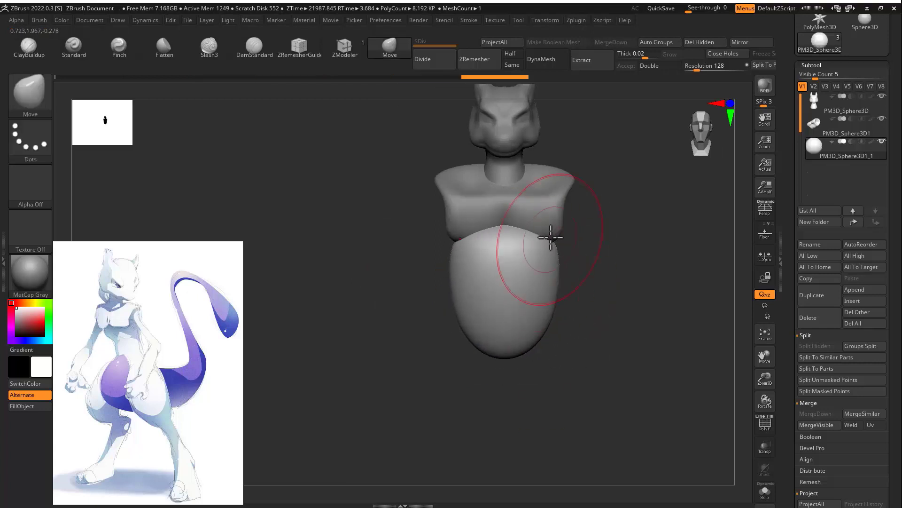
pyautogui.moveTo(595, 238); pyautogui.dragTo(522, 249)
pyautogui.moveTo(576, 335); pyautogui.dragTo(599, 340)
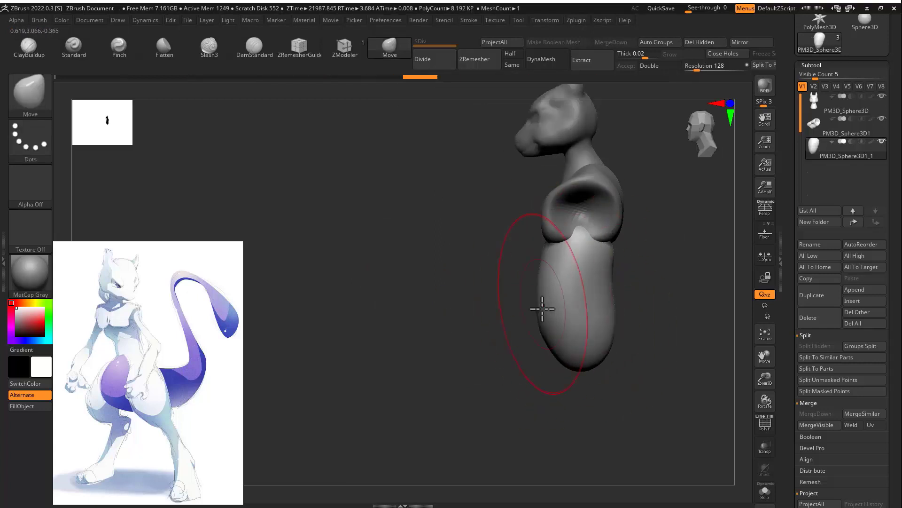
pyautogui.keyDown('shift'); pyautogui.moveTo(622, 254); pyautogui.dragTo(445, 335); pyautogui.keyUp('shift')
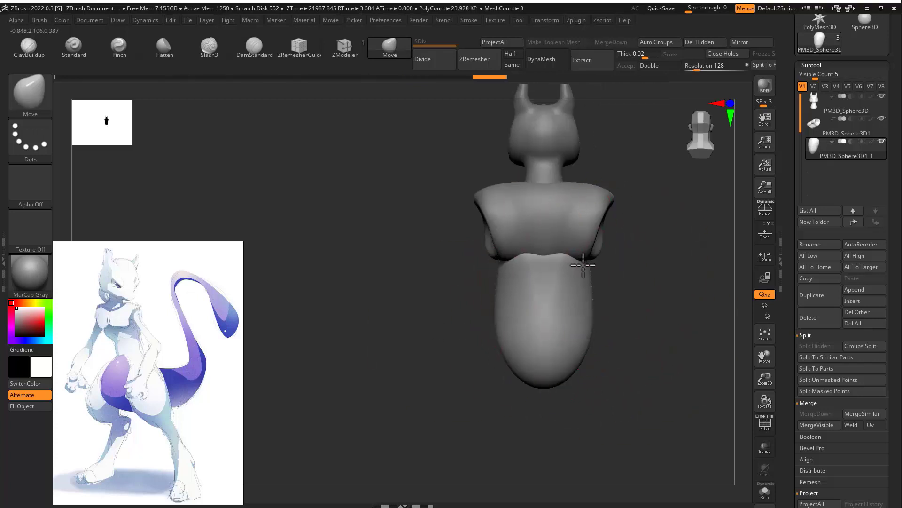
pyautogui.moveTo(559, 379); pyautogui.dragTo(508, 267)
pyautogui.keyDown('shift'); pyautogui.moveTo(586, 267); pyautogui.dragTo(466, 267); pyautogui.keyUp('shift')
# Step: Broaden the abdomen's lower end and adjust its profile, and remesh it with ZRemesher set to Same
pyautogui.press('s')
pyautogui.hotkey('ctrl', 'shift', 'z')
pyautogui.keyDown('shift'); pyautogui.moveTo(625, 301); pyautogui.dragTo(518, 342); pyautogui.keyUp('shift')
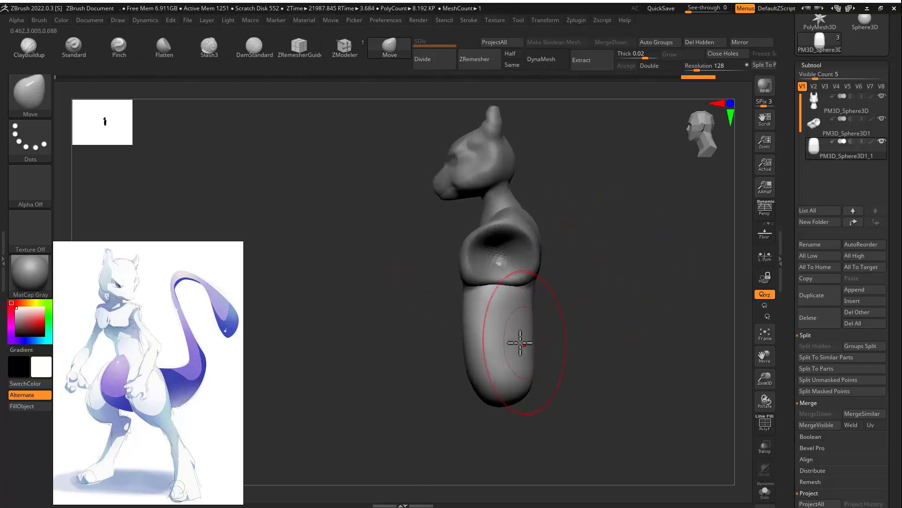
pyautogui.moveTo(508, 391); pyautogui.dragTo(528, 391)
pyautogui.keyDown('shift'); pyautogui.moveTo(557, 331); pyautogui.dragTo(621, 294); pyautogui.keyUp('shift')
pyautogui.click(512, 64)
pyautogui.click(475, 60)
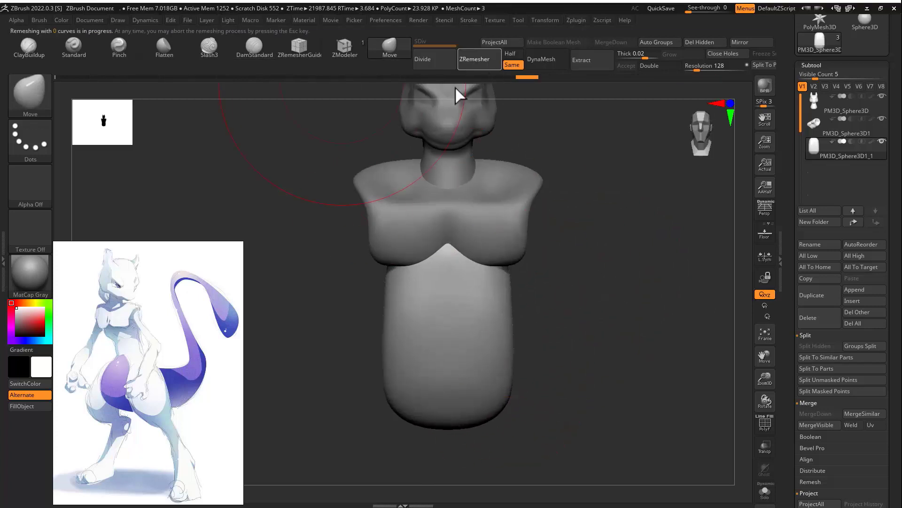
# Step: Carve the arch of the lower ribcage into the front of the abdomen with the DamStandard brush
pyautogui.press('b')
pyautogui.press('d')
pyautogui.press('s')
pyautogui.keyDown('ctrl'); pyautogui.moveTo(456, 292); pyautogui.dragTo(587, 292, button='right'); pyautogui.keyUp('ctrl')
pyautogui.press('s')
pyautogui.moveTo(466, 291); pyautogui.dragTo(444, 292)
pyautogui.moveTo(445, 296); pyautogui.dragTo(499, 321)
pyautogui.moveTo(452, 281); pyautogui.dragTo(503, 320)
pyautogui.keyDown('alt'); pyautogui.moveTo(564, 272); pyautogui.dragTo(546, 220); pyautogui.keyUp('alt')
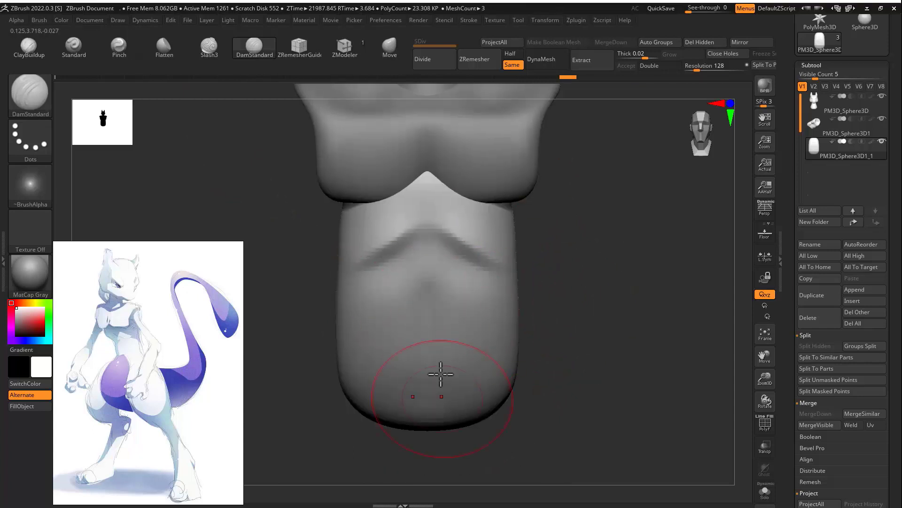
# Step: Narrow the waist and lower abdomen inward with the Move brush, and smooth the sides
pyautogui.click(389, 47)
pyautogui.press('s')
pyautogui.moveTo(499, 315); pyautogui.dragTo(487, 315)
pyautogui.moveTo(564, 357)
pyautogui.mouseDown(button='right')
pyautogui.moveTo(494, 371)
pyautogui.moveTo(564, 371)
pyautogui.mouseUp(button='right')
pyautogui.moveTo(505, 376); pyautogui.dragTo(469, 370)
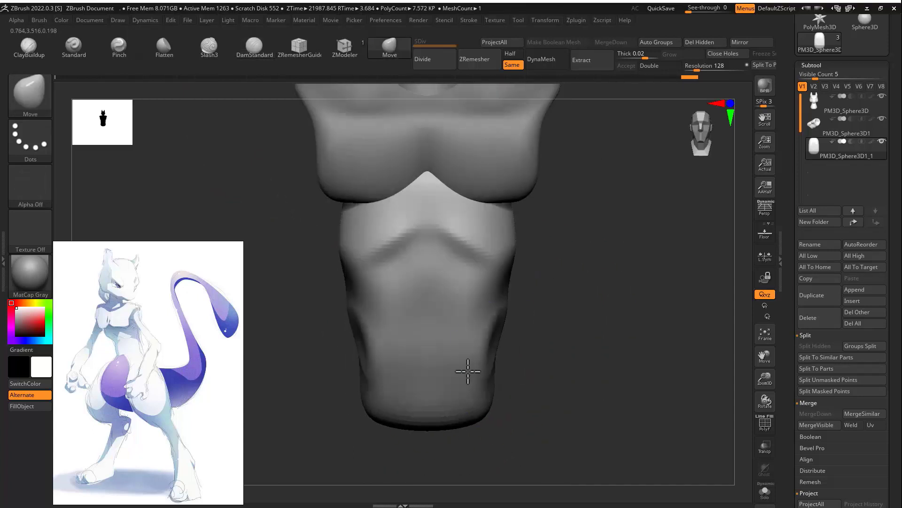
pyautogui.keyDown('shift'); pyautogui.moveTo(488, 406); pyautogui.dragTo(488, 362); pyautogui.keyUp('shift')
pyautogui.moveTo(329, 282); pyautogui.dragTo(531, 238, button='right')
# Step: Isolate the abdomen, widen its upper end with the Move brush, and show the other subtools again
pyautogui.click(764, 488)
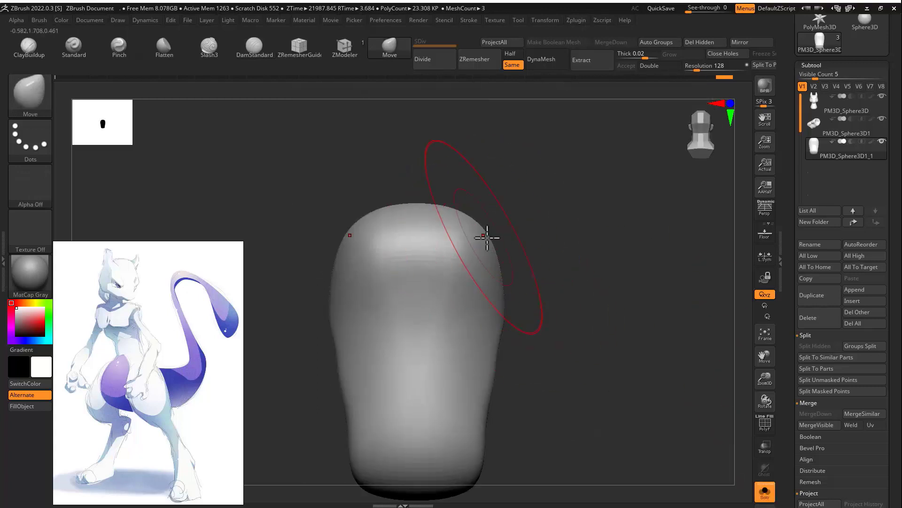
pyautogui.moveTo(487, 236); pyautogui.dragTo(505, 233)
pyautogui.moveTo(534, 306); pyautogui.dragTo(573, 282, button='right')
pyautogui.click(765, 490)
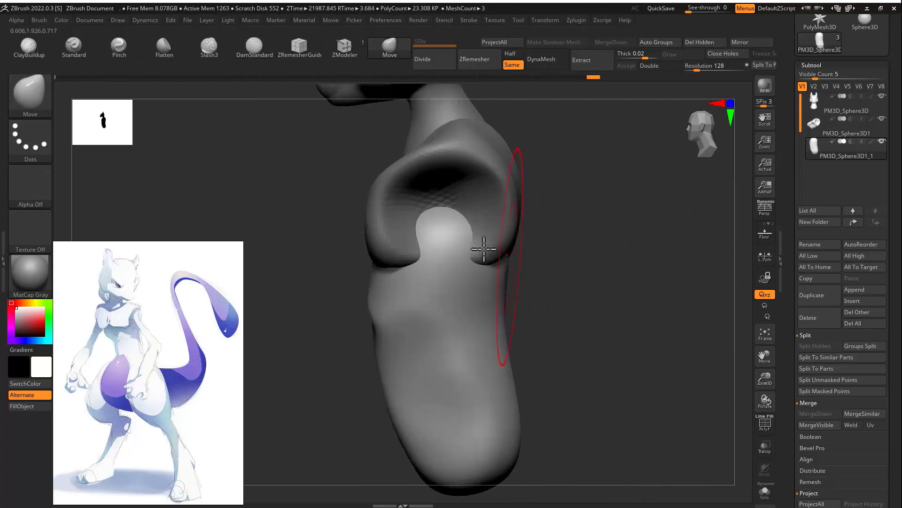
pyautogui.moveTo(435, 229); pyautogui.dragTo(564, 217, button='right')
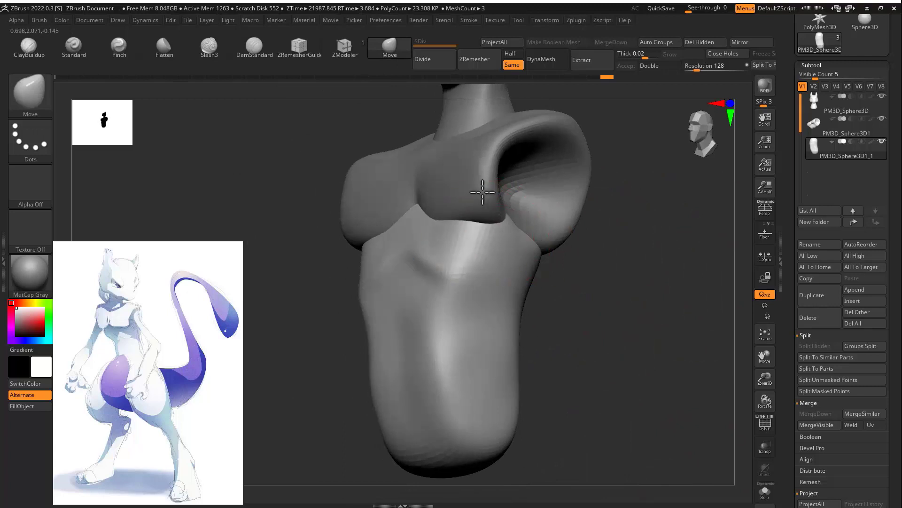
pyautogui.moveTo(504, 210); pyautogui.dragTo(625, 305, button='right')
# Step: Build up the ribcage volume above the arch with the ClayBuildup brush, and smooth it into the abdomen
pyautogui.click(28, 47)
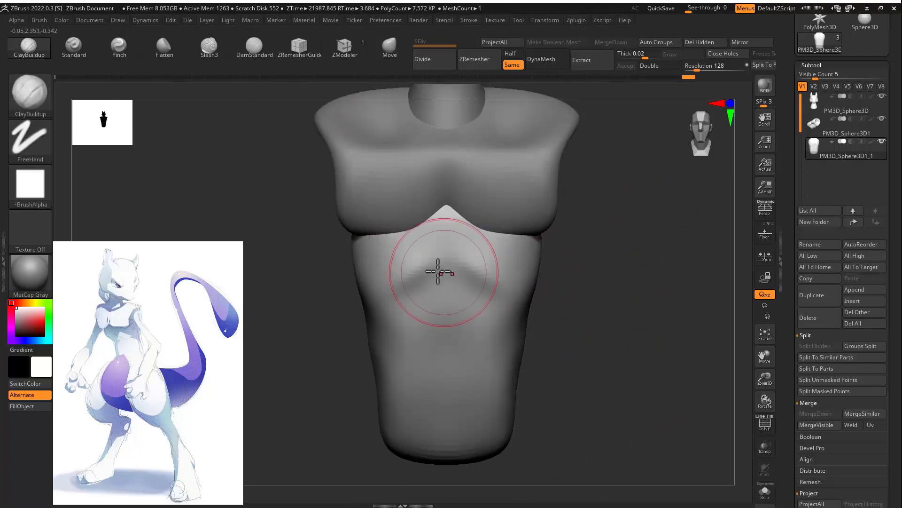
pyautogui.moveTo(335, 217); pyautogui.dragTo(413, 248, button='right')
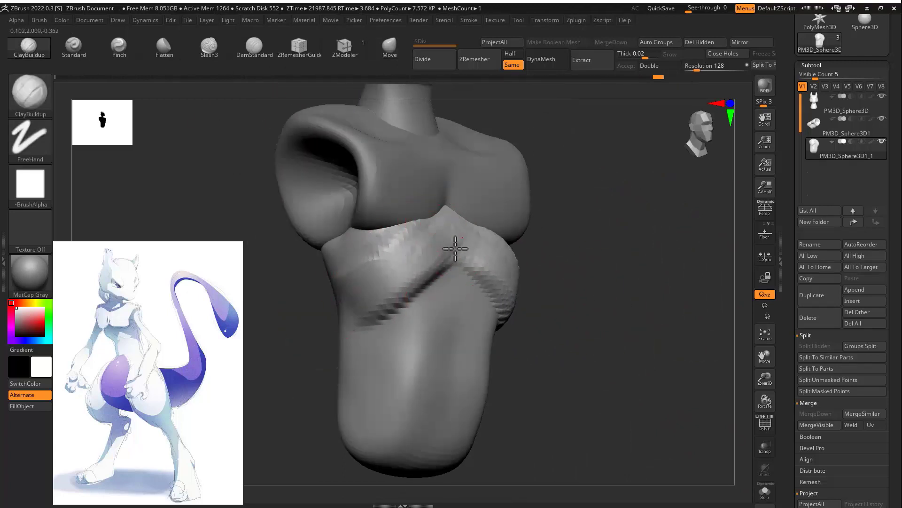
pyautogui.keyDown('shift'); pyautogui.moveTo(455, 248); pyautogui.dragTo(367, 324); pyautogui.keyUp('shift')
pyautogui.keyDown('shift'); pyautogui.moveTo(371, 288); pyautogui.dragTo(408, 257); pyautogui.keyUp('shift')
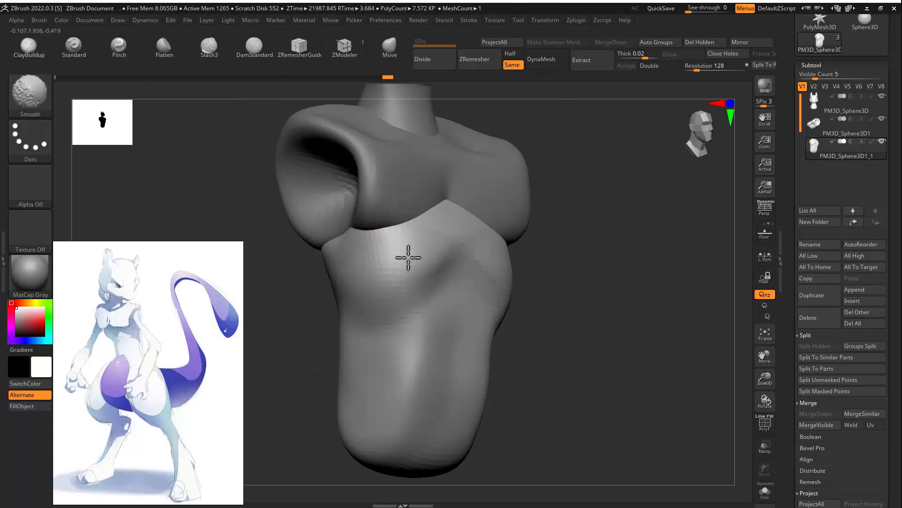
pyautogui.moveTo(370, 290)
pyautogui.mouseDown(button='right')
pyautogui.moveTo(510, 262)
pyautogui.moveTo(459, 188)
pyautogui.mouseUp(button='right')
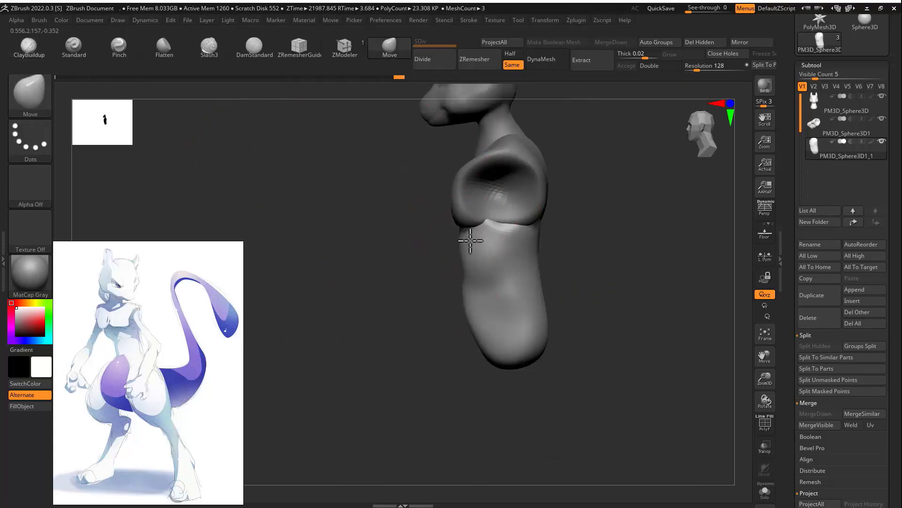
# Step: Build up the belly and flanks below the ribcage with the ClayBuildup brush, and smooth the surface
pyautogui.moveTo(563, 287); pyautogui.dragTo(583, 262, button='right')
pyautogui.press('1')
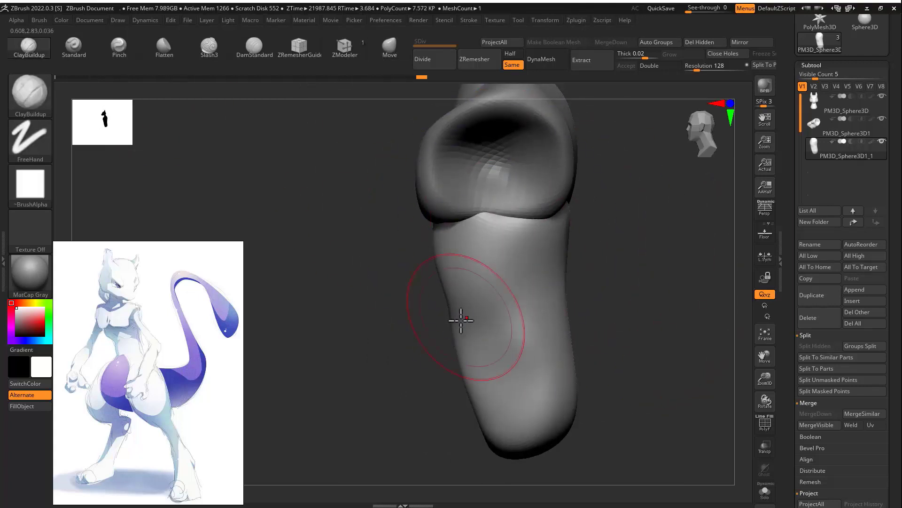
pyautogui.moveTo(459, 320); pyautogui.dragTo(522, 324, button='right')
pyautogui.moveTo(409, 316)
pyautogui.mouseDown()
pyautogui.moveTo(456, 335)
pyautogui.moveTo(409, 346)
pyautogui.moveTo(431, 402)
pyautogui.moveTo(399, 336)
pyautogui.mouseUp()
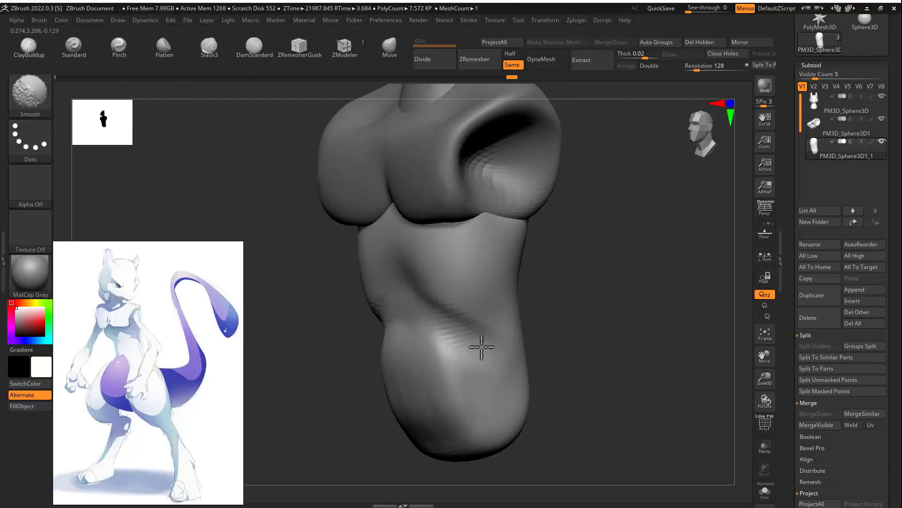
pyautogui.moveTo(508, 325)
pyautogui.mouseDown(button='right')
pyautogui.moveTo(604, 272)
pyautogui.moveTo(625, 274)
pyautogui.mouseUp(button='right')
pyautogui.moveTo(464, 291)
pyautogui.mouseDown()
pyautogui.moveTo(542, 320)
pyautogui.moveTo(486, 281)
pyautogui.moveTo(538, 345)
pyautogui.mouseUp()
pyautogui.press('s')
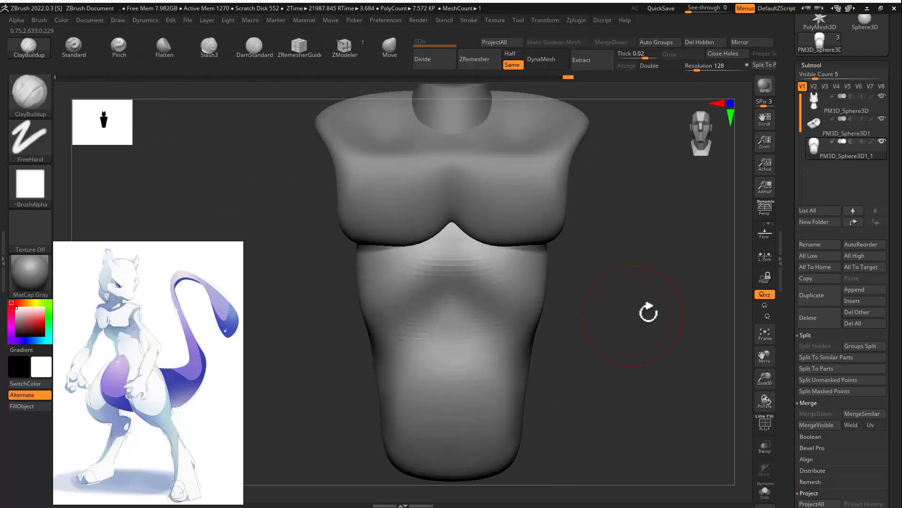
pyautogui.moveTo(649, 312); pyautogui.dragTo(393, 252, button='right')
pyautogui.moveTo(363, 285)
pyautogui.keyDown('shift'); pyautogui.mouseDown()
pyautogui.moveTo(374, 282)
pyautogui.moveTo(363, 311)
pyautogui.mouseUp(); pyautogui.keyUp('shift')
# Step: Pull the sides of the waist inward with the Move brush and smooth them
pyautogui.click(389, 48)
pyautogui.press('s')
pyautogui.moveTo(347, 274); pyautogui.dragTo(360, 274)
pyautogui.moveTo(371, 332); pyautogui.dragTo(376, 331)
pyautogui.keyDown('shift'); pyautogui.moveTo(376, 329); pyautogui.dragTo(386, 308); pyautogui.keyUp('shift')
pyautogui.moveTo(461, 295)
pyautogui.mouseDown(button='right')
pyautogui.moveTo(515, 284)
pyautogui.moveTo(425, 212)
pyautogui.mouseUp(button='right')
# Step: Accentuate the ribcage volume on the upper abdomen with the Standard brush
pyautogui.moveTo(442, 287)
pyautogui.mouseDown(button='right')
pyautogui.moveTo(540, 268)
pyautogui.moveTo(554, 308)
pyautogui.moveTo(364, 255)
pyautogui.mouseUp(button='right')
pyautogui.press('b')
pyautogui.press('s')
pyautogui.press('t')
pyautogui.moveTo(363, 255); pyautogui.dragTo(409, 292)
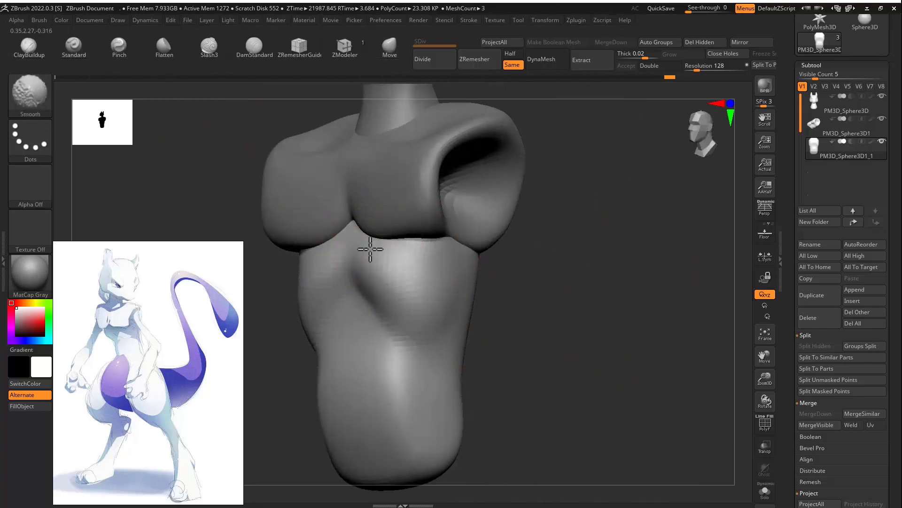
pyautogui.moveTo(371, 249)
pyautogui.mouseDown(button='right')
pyautogui.moveTo(517, 258)
pyautogui.moveTo(427, 266)
pyautogui.moveTo(490, 288)
pyautogui.mouseUp(button='right')
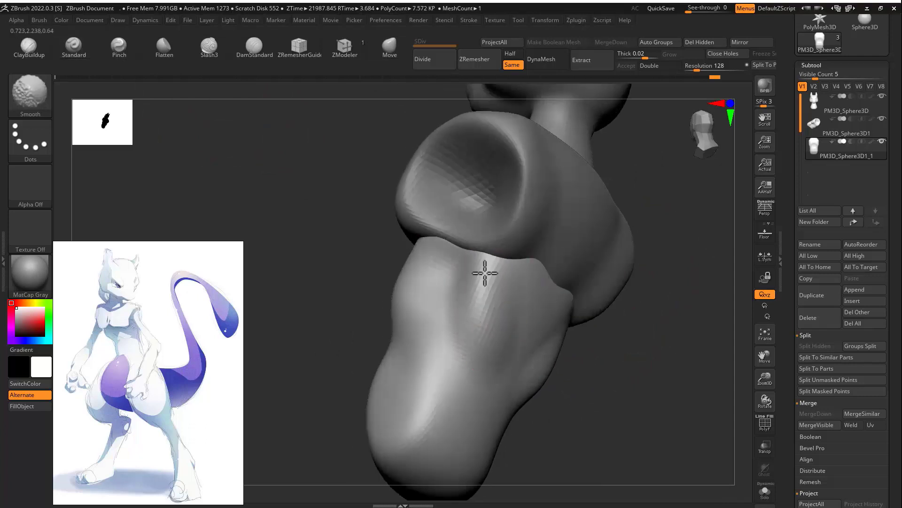
# Step: Adjust the side profile of the ribcage and waist with the Move brush, drawing in the front below the ribs
pyautogui.moveTo(382, 338)
pyautogui.keyDown('shift'); pyautogui.mouseDown(button='right')
pyautogui.moveTo(494, 268)
pyautogui.moveTo(514, 266)
pyautogui.moveTo(503, 277)
pyautogui.mouseUp(button='right'); pyautogui.keyUp('shift')
pyautogui.press('b')
pyautogui.press('m')
pyautogui.press('v')
pyautogui.moveTo(437, 301)
pyautogui.mouseDown()
pyautogui.moveTo(463, 282)
pyautogui.moveTo(448, 292)
pyautogui.moveTo(418, 273)
pyautogui.mouseUp()
pyautogui.press('s')
pyautogui.moveTo(555, 288); pyautogui.dragTo(390, 323, button='right')
pyautogui.moveTo(470, 314); pyautogui.dragTo(498, 329)
# Step: Carve rib grooves along the flanks and creases across the lower back with the DamStandard brush
pyautogui.press('b')
pyautogui.press('d')
pyautogui.press('s')
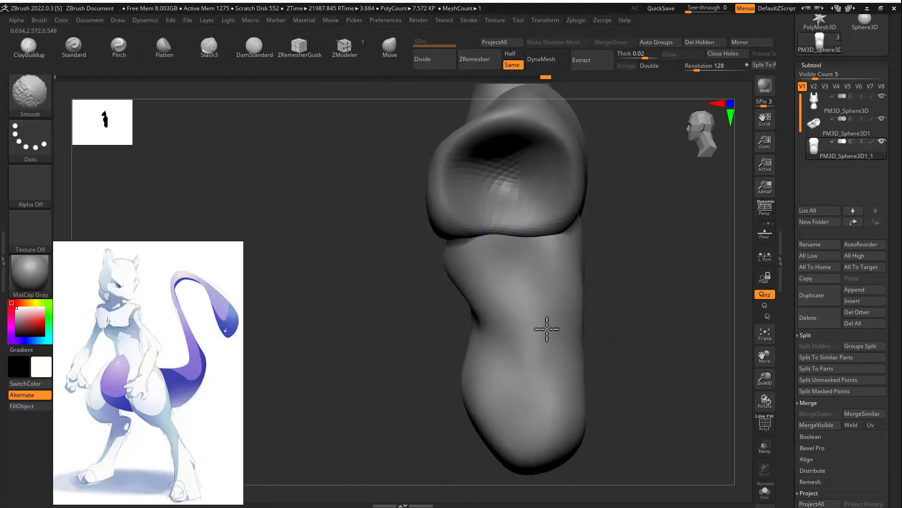
pyautogui.moveTo(376, 264); pyautogui.dragTo(515, 276, button='right')
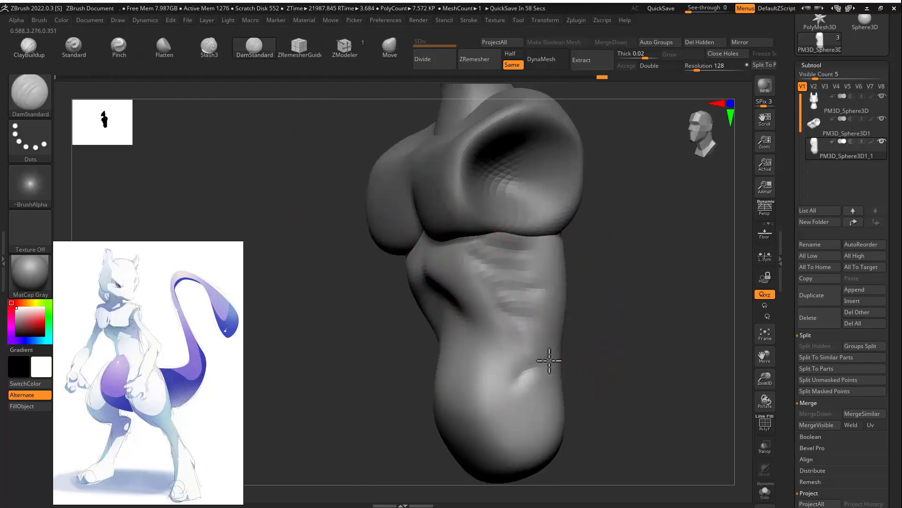
pyautogui.moveTo(549, 361); pyautogui.dragTo(545, 369, button='right')
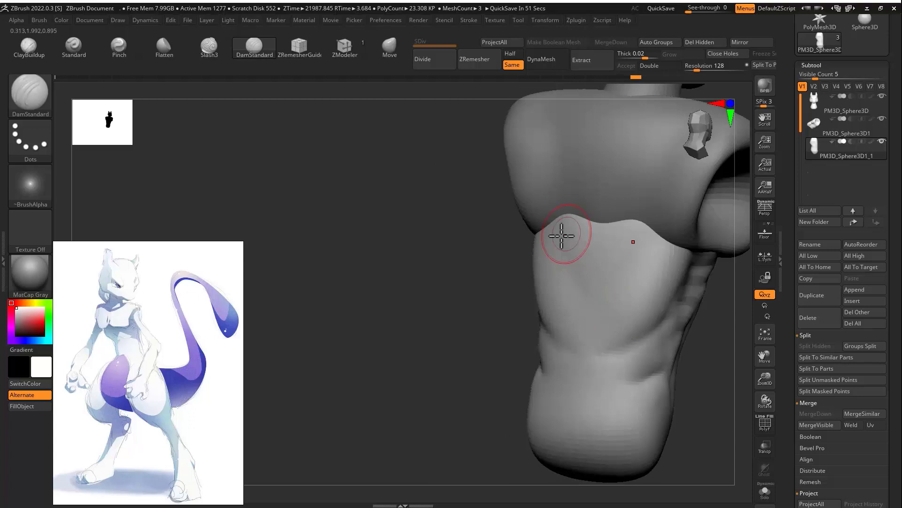
pyautogui.moveTo(564, 236)
pyautogui.mouseDown()
pyautogui.moveTo(584, 316)
pyautogui.moveTo(564, 383)
pyautogui.mouseUp()
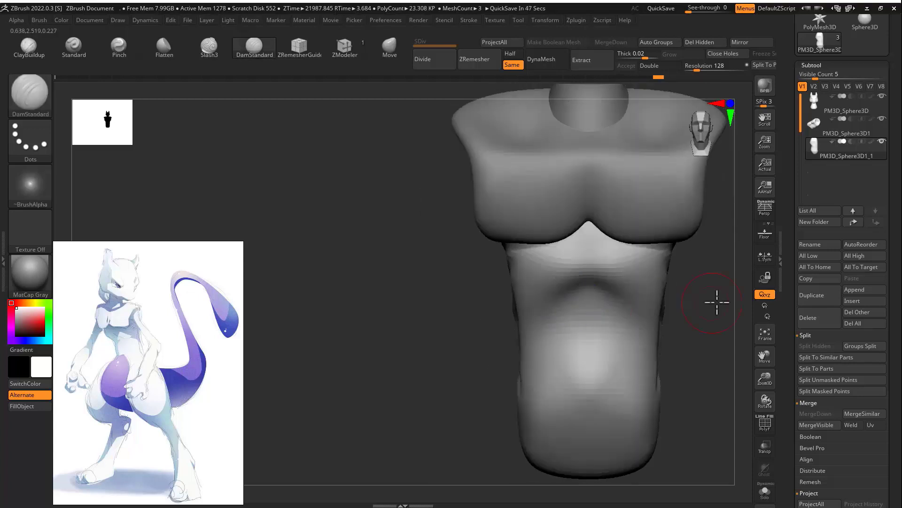
pyautogui.moveTo(717, 302)
pyautogui.mouseDown(button='right')
pyautogui.moveTo(383, 286)
pyautogui.moveTo(548, 288)
pyautogui.moveTo(546, 280)
pyautogui.moveTo(413, 277)
pyautogui.mouseUp(button='right')
# Step: Adjust the top of the abdomen where it meets the centre of the chest with the Move brush
pyautogui.click(395, 49)
pyautogui.moveTo(339, 301); pyautogui.dragTo(423, 296, button='right')
pyautogui.moveTo(423, 296); pyautogui.dragTo(433, 298)
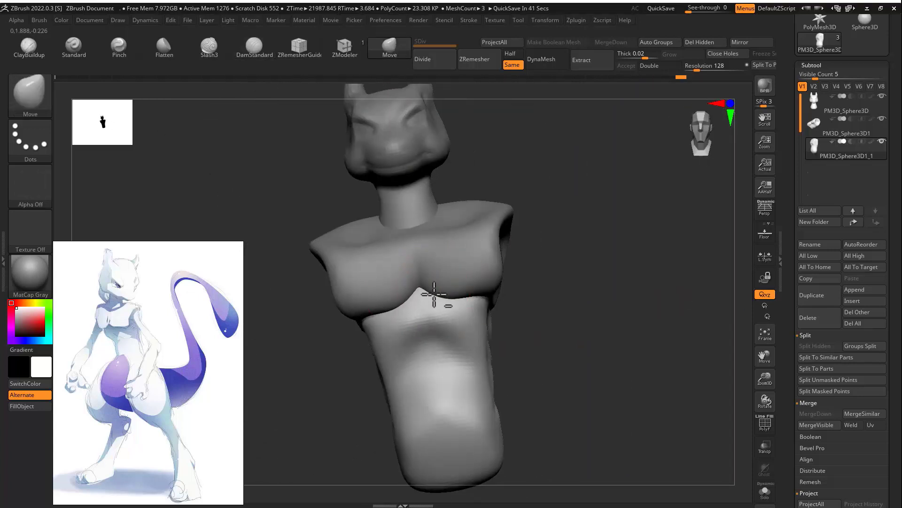
pyautogui.moveTo(357, 329); pyautogui.dragTo(504, 332, button='right')
pyautogui.moveTo(648, 325); pyautogui.dragTo(550, 313, button='right')
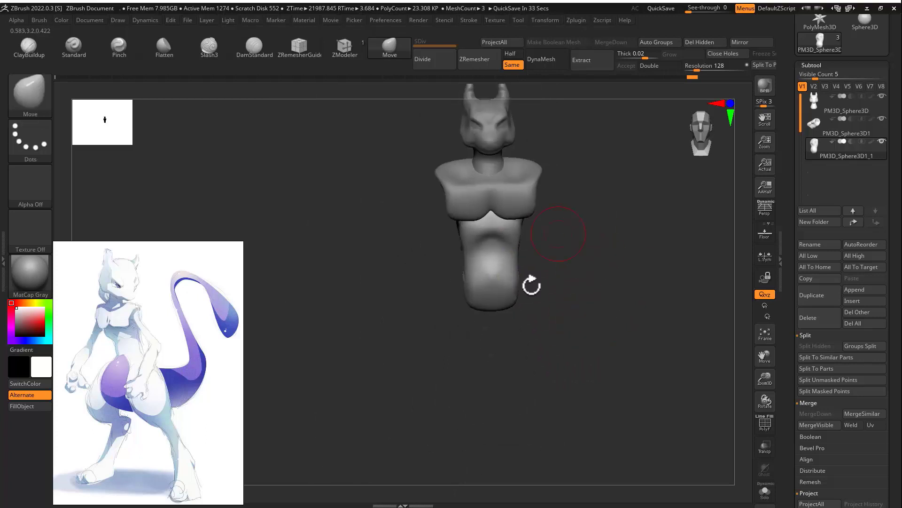
pyautogui.moveTo(531, 284); pyautogui.dragTo(540, 282, button='right')
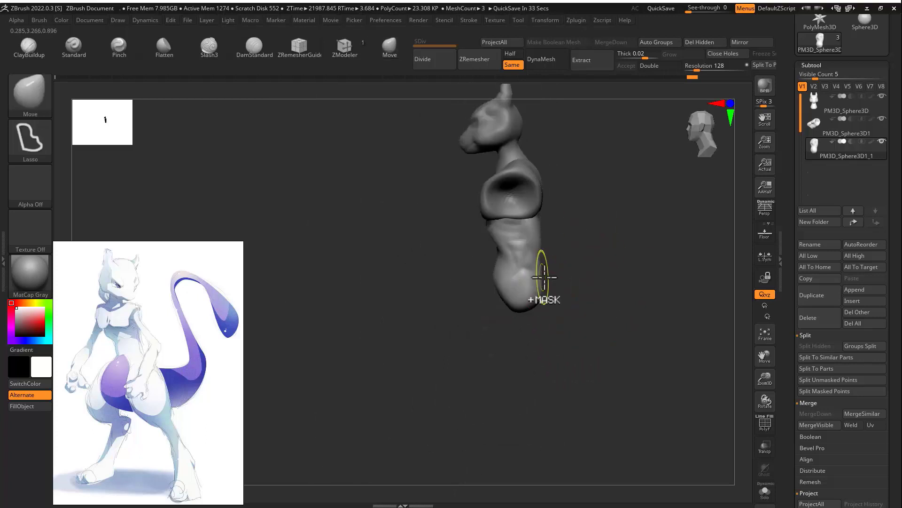
# Step: Mask the abdomen above the hips and work the unmasked lower part with the FormSoft brush
pyautogui.moveTo(487, 254); pyautogui.dragTo(509, 312, button='right')
pyautogui.press('b')
pyautogui.press('f')
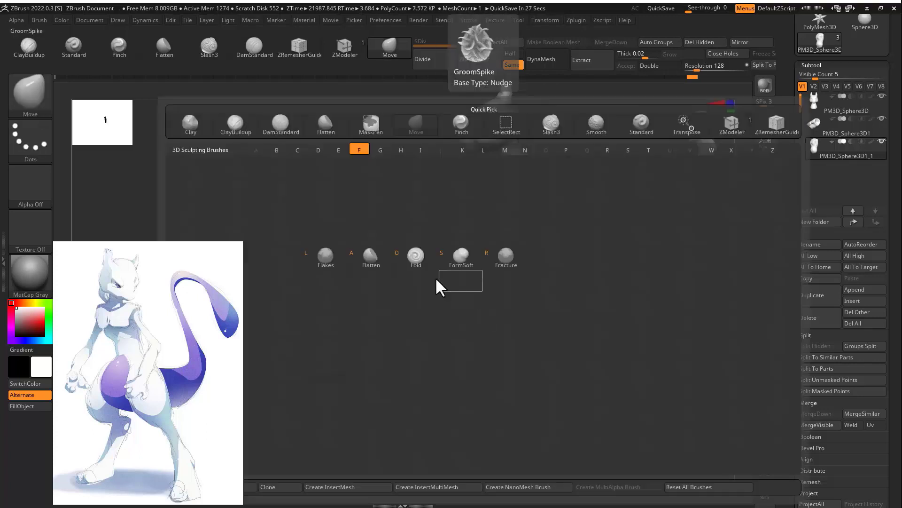
pyautogui.click(459, 258)
pyautogui.moveTo(482, 292)
pyautogui.mouseDown()
pyautogui.moveTo(515, 308)
pyautogui.moveTo(498, 295)
pyautogui.mouseUp()
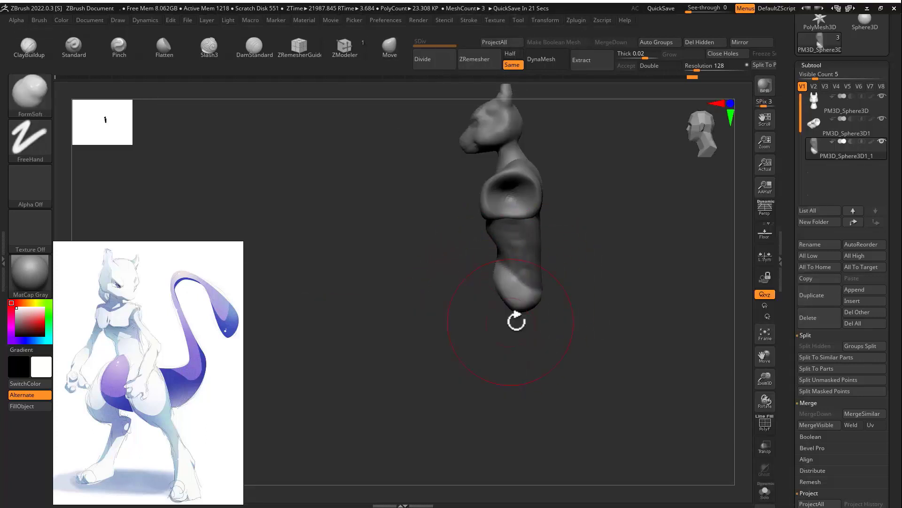
# Step: Pull the unmasked lower abdomen outward and downward with the Move brush into a large rounded pelvis, keeping the waist masked
pyautogui.moveTo(515, 318); pyautogui.dragTo(470, 301, button='right')
pyautogui.click(390, 46)
pyautogui.moveTo(468, 303)
pyautogui.mouseDown()
pyautogui.moveTo(487, 371)
pyautogui.moveTo(486, 359)
pyautogui.moveTo(439, 373)
pyautogui.moveTo(497, 369)
pyautogui.moveTo(520, 312)
pyautogui.mouseUp()
pyautogui.moveTo(520, 312)
pyautogui.mouseDown(button='right')
pyautogui.moveTo(467, 329)
pyautogui.moveTo(487, 332)
pyautogui.mouseUp(button='right')
pyautogui.press('s')
pyautogui.moveTo(497, 333); pyautogui.dragTo(458, 357)
pyautogui.moveTo(534, 309)
pyautogui.mouseDown()
pyautogui.moveTo(545, 289)
pyautogui.moveTo(504, 329)
pyautogui.mouseUp()
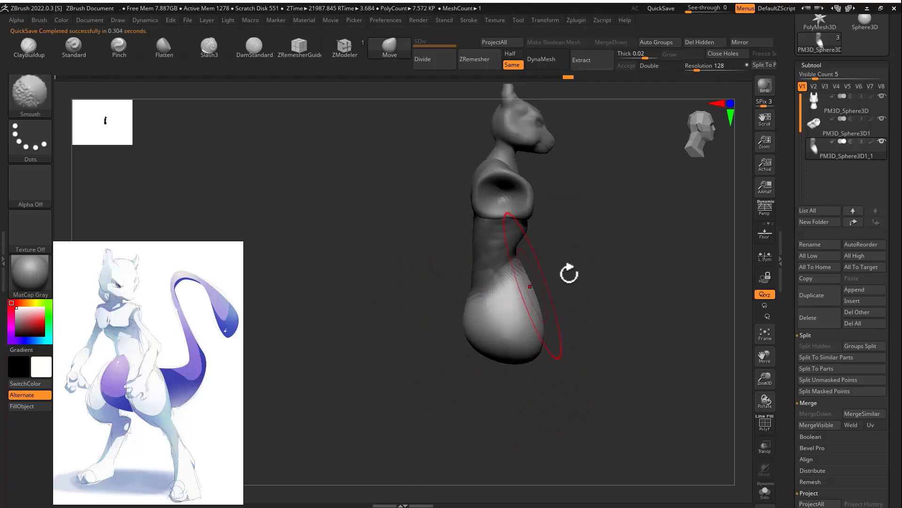
pyautogui.moveTo(568, 272)
pyautogui.mouseDown(button='right')
pyautogui.moveTo(498, 296)
pyautogui.moveTo(420, 357)
pyautogui.mouseUp(button='right')
pyautogui.moveTo(429, 325)
pyautogui.mouseDown()
pyautogui.moveTo(417, 308)
pyautogui.moveTo(416, 344)
pyautogui.mouseUp()
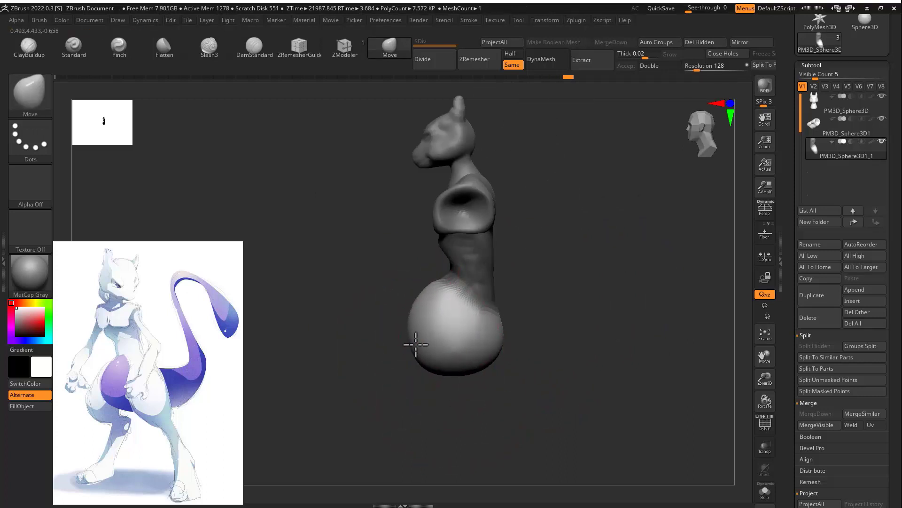
# Step: Refine the abdomen's flanks and waist below the chest with the Move brush
pyautogui.moveTo(441, 296)
pyautogui.mouseDown(button='right')
pyautogui.moveTo(526, 298)
pyautogui.moveTo(475, 282)
pyautogui.moveTo(487, 301)
pyautogui.moveTo(447, 328)
pyautogui.moveTo(594, 275)
pyautogui.moveTo(574, 275)
pyautogui.mouseUp(button='right')
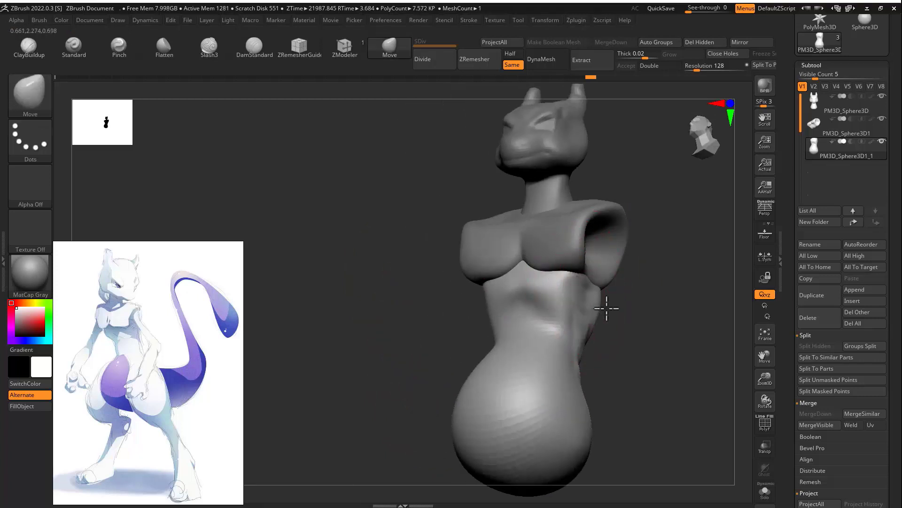
pyautogui.moveTo(607, 308); pyautogui.dragTo(568, 297, button='right')
pyautogui.moveTo(568, 297); pyautogui.dragTo(548, 296)
pyautogui.moveTo(611, 314)
pyautogui.keyDown('shift'); pyautogui.mouseDown(button='right')
pyautogui.moveTo(650, 324)
pyautogui.moveTo(571, 256)
pyautogui.mouseUp(button='right'); pyautogui.keyUp('shift')
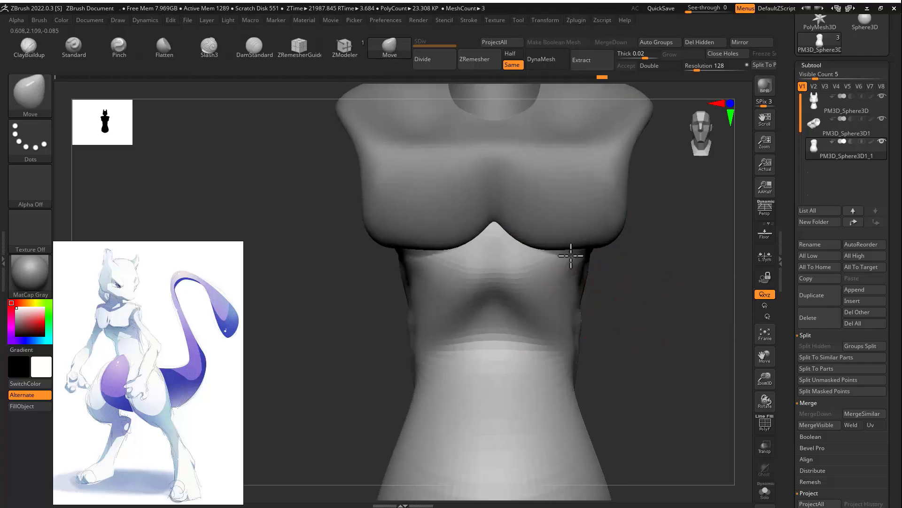
pyautogui.moveTo(571, 255); pyautogui.dragTo(564, 258)
pyautogui.moveTo(564, 259)
pyautogui.mouseDown(button='right')
pyautogui.moveTo(604, 258)
pyautogui.moveTo(580, 256)
pyautogui.mouseUp(button='right')
pyautogui.moveTo(576, 333)
pyautogui.mouseDown()
pyautogui.moveTo(586, 349)
pyautogui.moveTo(582, 371)
pyautogui.mouseUp()
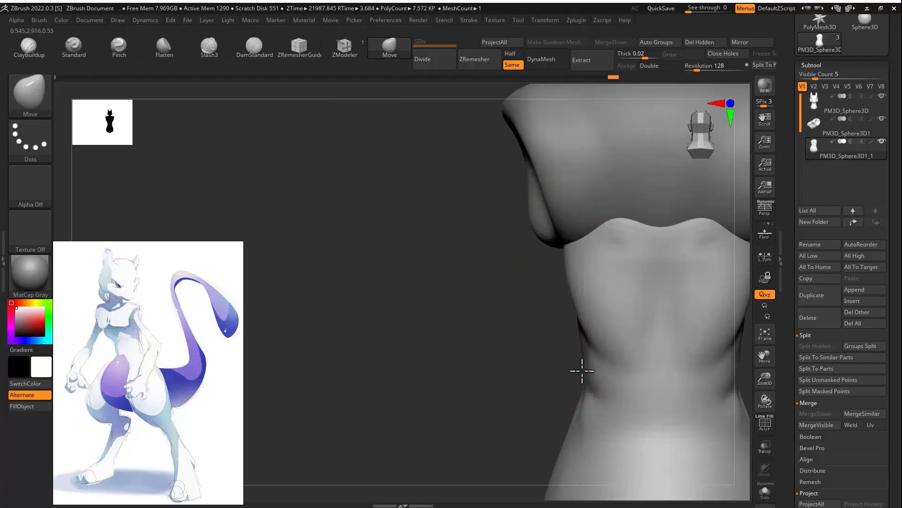
# Step: Try to pull legs out of an unmasked patch on each side of the pelvis with the Move brush
pyautogui.moveTo(583, 371)
pyautogui.keyDown('shift'); pyautogui.mouseDown(button='right')
pyautogui.moveTo(606, 302)
pyautogui.moveTo(634, 320)
pyautogui.mouseUp(button='right'); pyautogui.keyUp('shift')
pyautogui.moveTo(635, 319)
pyautogui.mouseDown(button='right')
pyautogui.moveTo(582, 296)
pyautogui.moveTo(630, 300)
pyautogui.moveTo(620, 324)
pyautogui.moveTo(510, 312)
pyautogui.moveTo(599, 307)
pyautogui.moveTo(604, 255)
pyautogui.moveTo(574, 216)
pyautogui.moveTo(562, 239)
pyautogui.mouseUp(button='right')
pyautogui.press('w')
pyautogui.press('q')
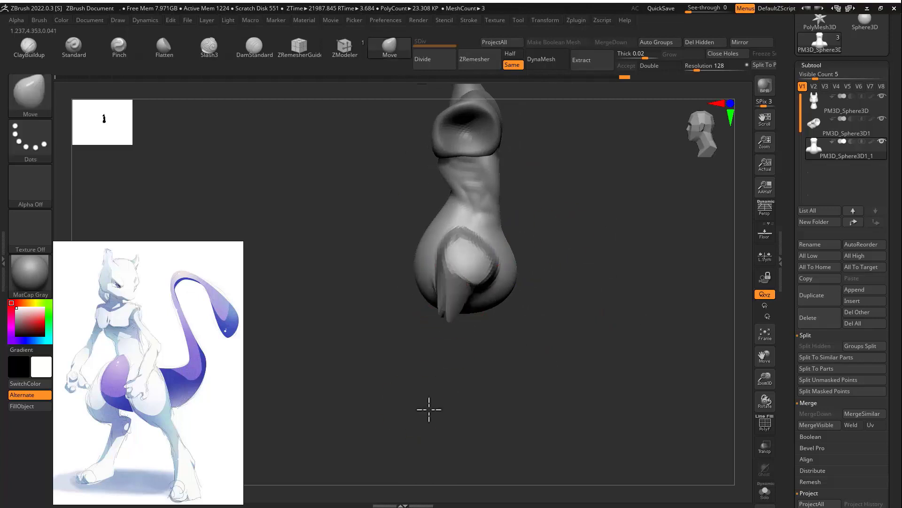
pyautogui.moveTo(429, 409)
pyautogui.mouseDown(button='right')
pyautogui.moveTo(459, 296)
pyautogui.moveTo(518, 316)
pyautogui.moveTo(497, 309)
pyautogui.mouseUp(button='right')
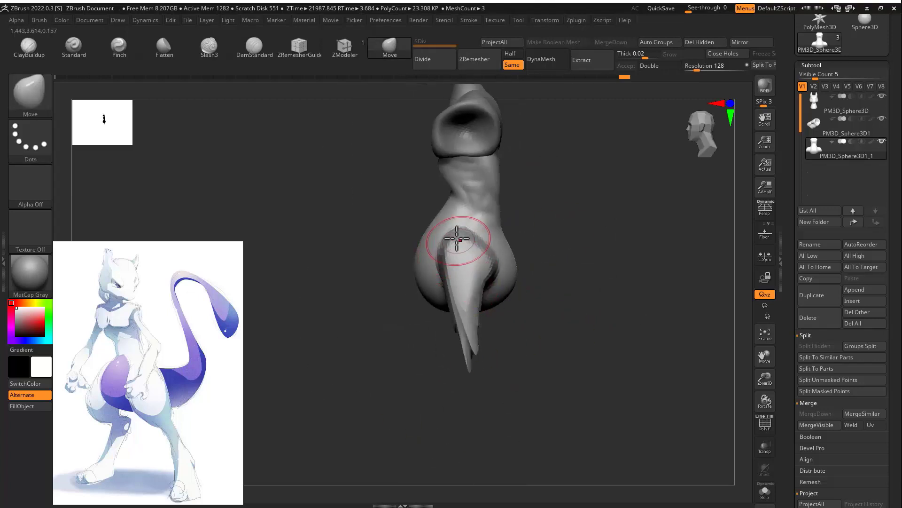
pyautogui.moveTo(489, 260)
pyautogui.mouseDown(button='right')
pyautogui.moveTo(413, 300)
pyautogui.moveTo(484, 312)
pyautogui.moveTo(509, 280)
pyautogui.mouseUp(button='right')
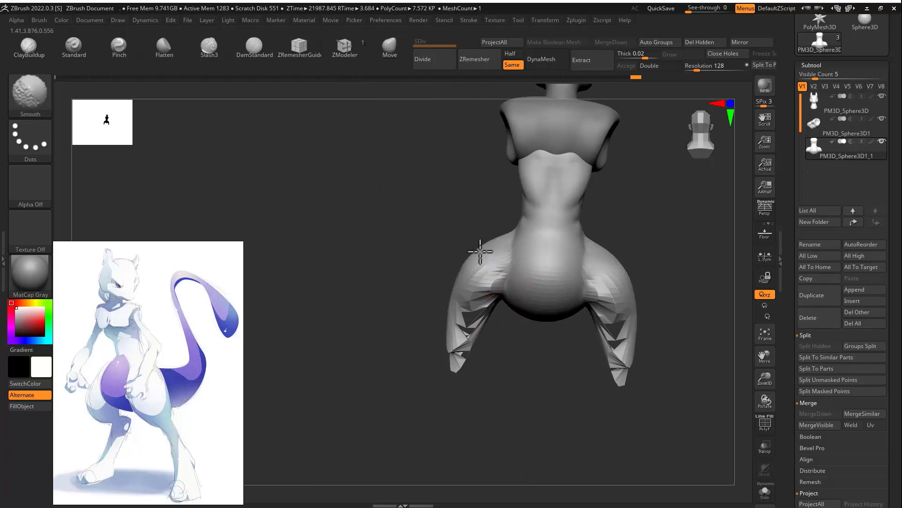
pyautogui.moveTo(480, 252)
pyautogui.keyDown('shift'); pyautogui.mouseDown(button='right')
pyautogui.moveTo(474, 291)
pyautogui.moveTo(520, 312)
pyautogui.moveTo(507, 244)
pyautogui.moveTo(557, 239)
pyautogui.moveTo(468, 323)
pyautogui.mouseUp(button='right'); pyautogui.keyUp('shift')
pyautogui.hotkey('ctrl', 'z')
pyautogui.hotkey('ctrl', 'z')
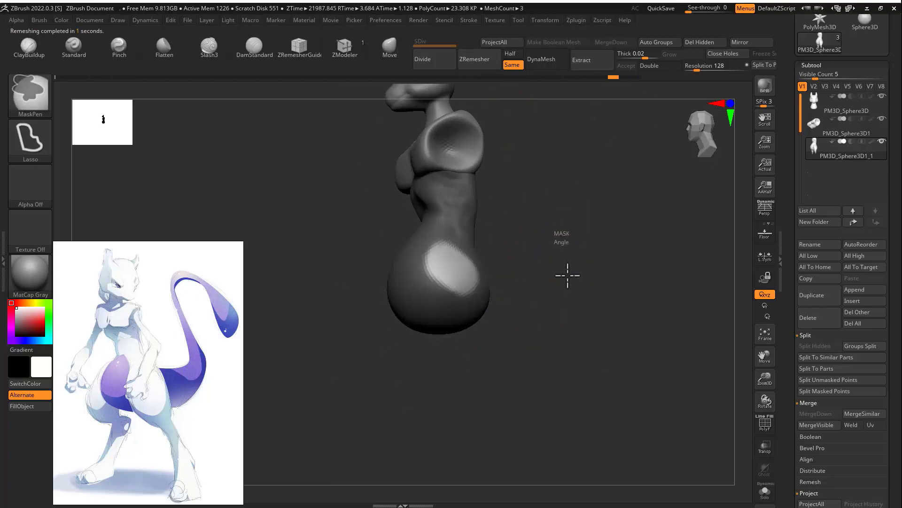
pyautogui.keyDown('ctrl'); pyautogui.moveTo(568, 275); pyautogui.dragTo(587, 296); pyautogui.keyUp('ctrl')
# Step: Append a sphere and place it beside the pelvis, tilted and stretched into an egg-shaped thigh
pyautogui.keyDown('shift'); pyautogui.moveTo(531, 254); pyautogui.dragTo(578, 241, button='right'); pyautogui.keyUp('shift')
pyautogui.click(854, 289)
pyautogui.click(584, 271)
pyautogui.keyDown('alt'); pyautogui.click(439, 118); pyautogui.keyUp('alt')
pyautogui.keyDown('ctrl'); pyautogui.moveTo(512, 258); pyautogui.dragTo(510, 315, button='right'); pyautogui.keyUp('ctrl')
pyautogui.press('w')
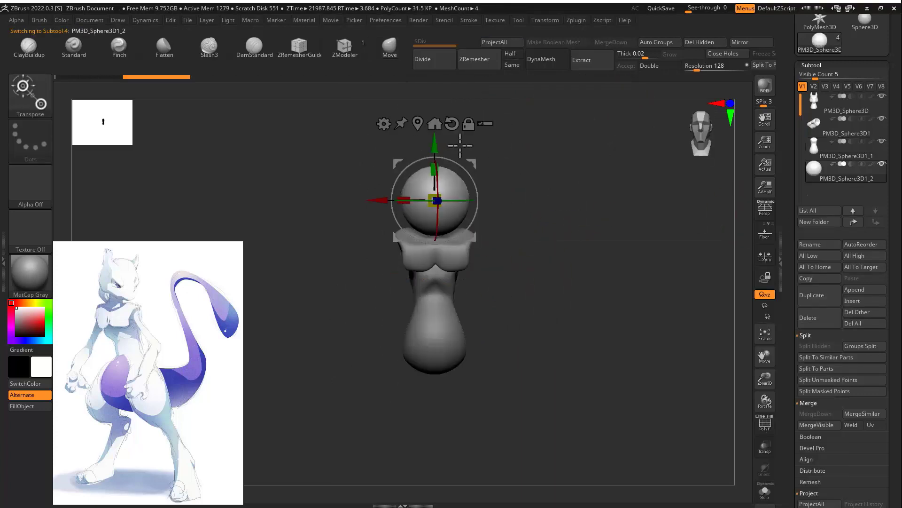
pyautogui.moveTo(460, 145); pyautogui.dragTo(465, 255, button='right')
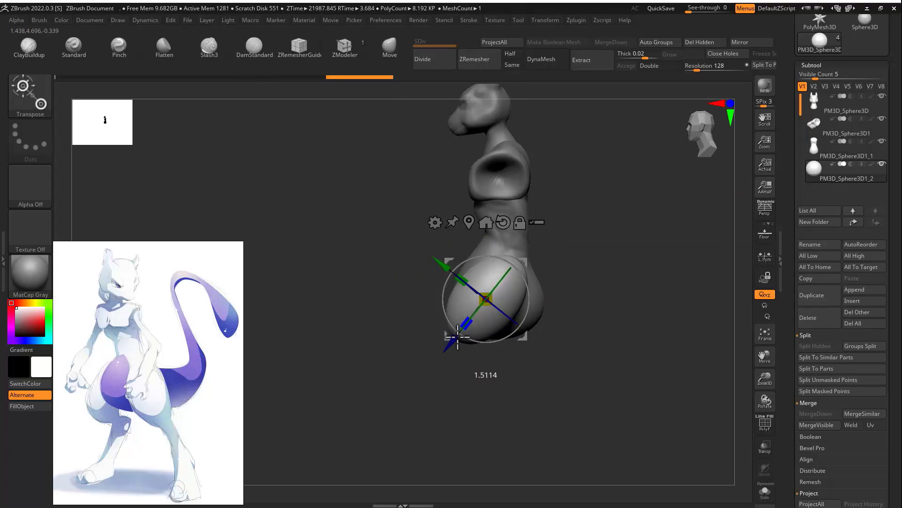
pyautogui.moveTo(458, 337); pyautogui.dragTo(512, 324, button='right')
# Step: Pull the egg-shaped thigh down with the Move brush into a bent leg with a foot, and remesh it
pyautogui.press('q')
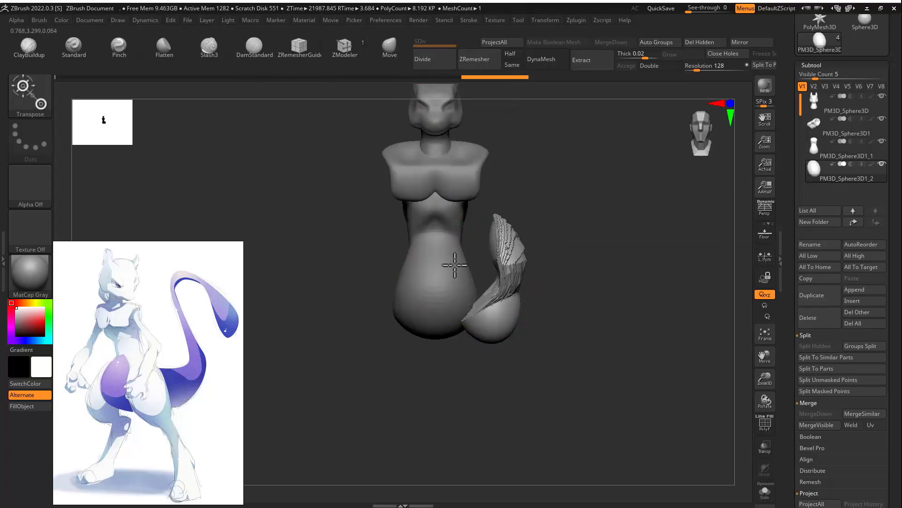
pyautogui.moveTo(499, 279); pyautogui.dragTo(521, 323)
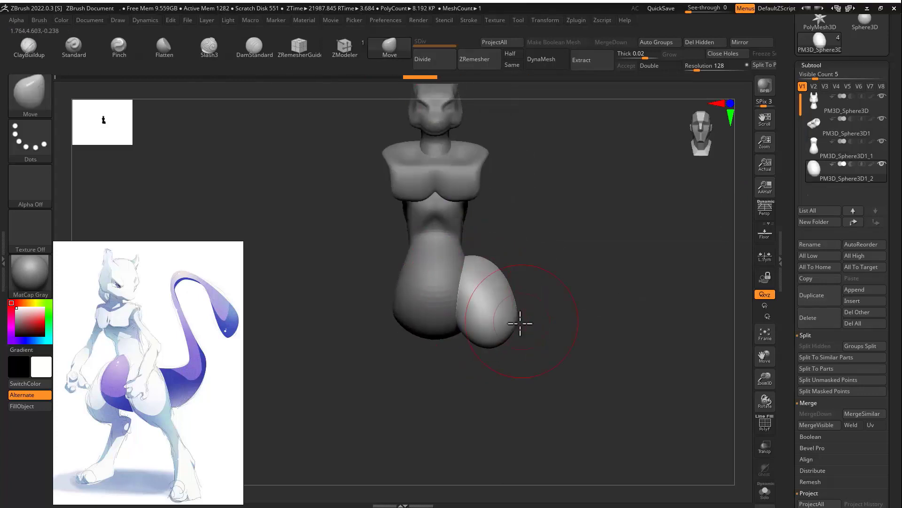
pyautogui.moveTo(505, 319); pyautogui.dragTo(480, 292, button='right')
pyautogui.moveTo(433, 258)
pyautogui.mouseDown()
pyautogui.moveTo(520, 451)
pyautogui.moveTo(472, 477)
pyautogui.mouseUp()
pyautogui.moveTo(474, 296); pyautogui.dragTo(502, 285, button='right')
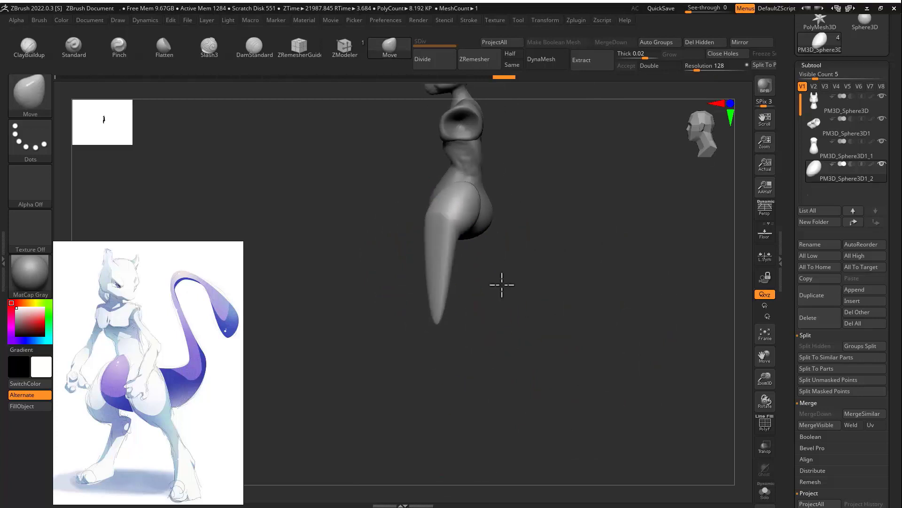
pyautogui.hotkey('ctrl', 'z')
pyautogui.moveTo(445, 222); pyautogui.dragTo(407, 401)
pyautogui.moveTo(444, 275); pyautogui.dragTo(503, 268, button='right')
pyautogui.moveTo(447, 277); pyautogui.dragTo(560, 290)
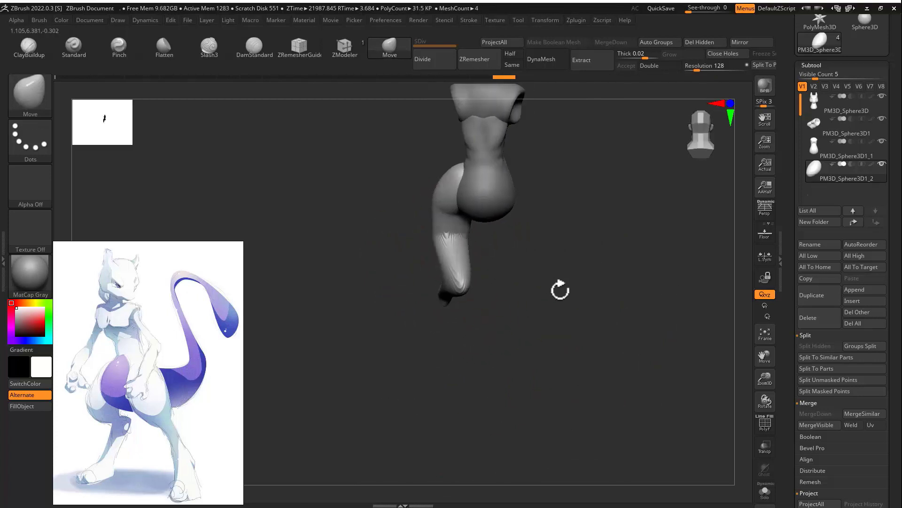
pyautogui.moveTo(560, 290)
pyautogui.mouseDown(button='right')
pyautogui.moveTo(460, 276)
pyautogui.moveTo(512, 308)
pyautogui.moveTo(417, 252)
pyautogui.mouseUp(button='right')
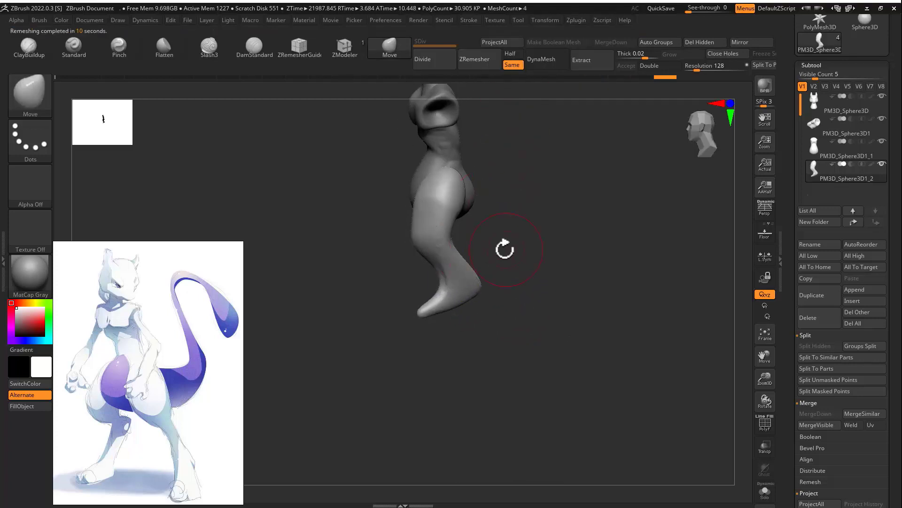
# Step: Smooth the foot and widen its front into a broad, rounded shape with a large Move brush
pyautogui.keyDown('ctrl'); pyautogui.moveTo(504, 247); pyautogui.dragTo(468, 256, button='right'); pyautogui.keyUp('ctrl')
pyautogui.keyDown('shift'); pyautogui.moveTo(444, 331); pyautogui.dragTo(472, 323); pyautogui.keyUp('shift')
pyautogui.moveTo(472, 323)
pyautogui.mouseDown(button='right')
pyautogui.moveTo(500, 304)
pyautogui.moveTo(489, 343)
pyautogui.mouseUp(button='right')
pyautogui.keyDown('ctrl'); pyautogui.moveTo(489, 343); pyautogui.dragTo(449, 373, button='right'); pyautogui.keyUp('ctrl')
pyautogui.press('s')
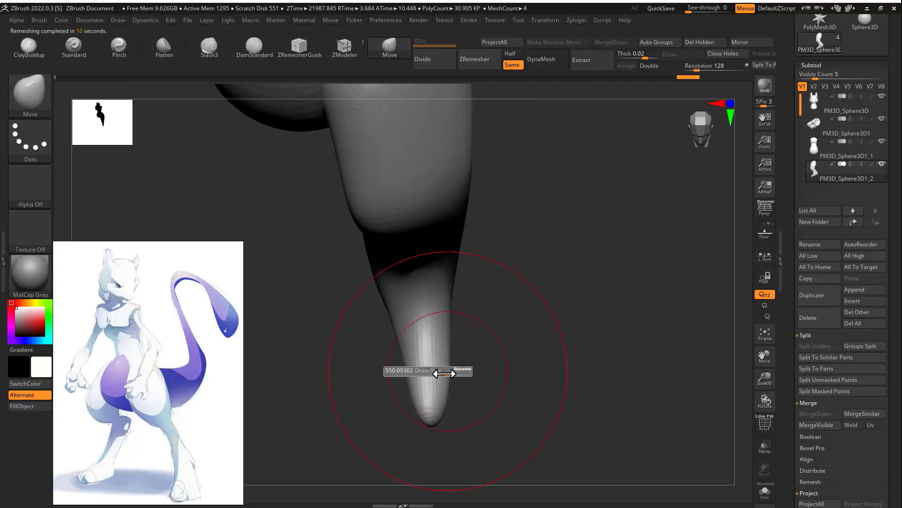
pyautogui.moveTo(437, 376); pyautogui.dragTo(498, 390)
pyautogui.moveTo(419, 392)
pyautogui.mouseDown()
pyautogui.moveTo(309, 412)
pyautogui.moveTo(554, 383)
pyautogui.mouseUp()
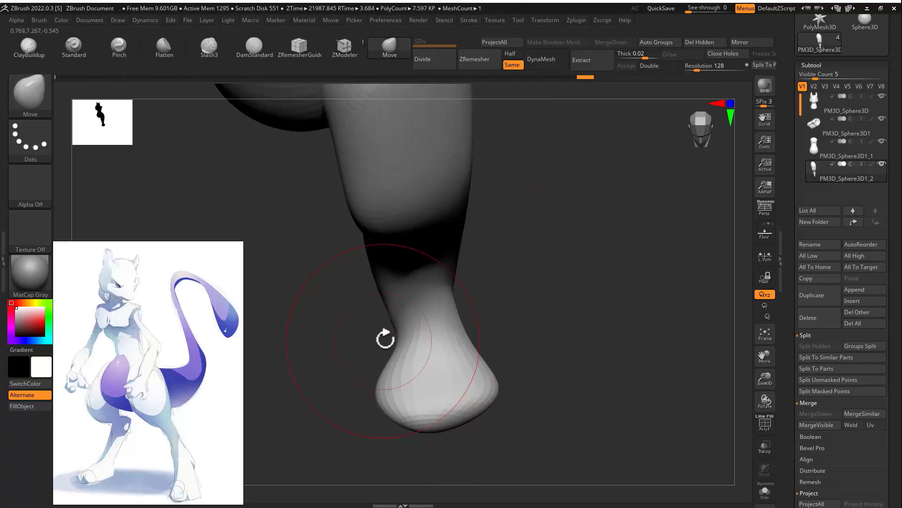
# Step: Lengthen the heel backward and adjust the lower leg around the ankle with the Move brush
pyautogui.moveTo(380, 301); pyautogui.dragTo(445, 283, button='right')
pyautogui.moveTo(441, 283); pyautogui.dragTo(405, 283)
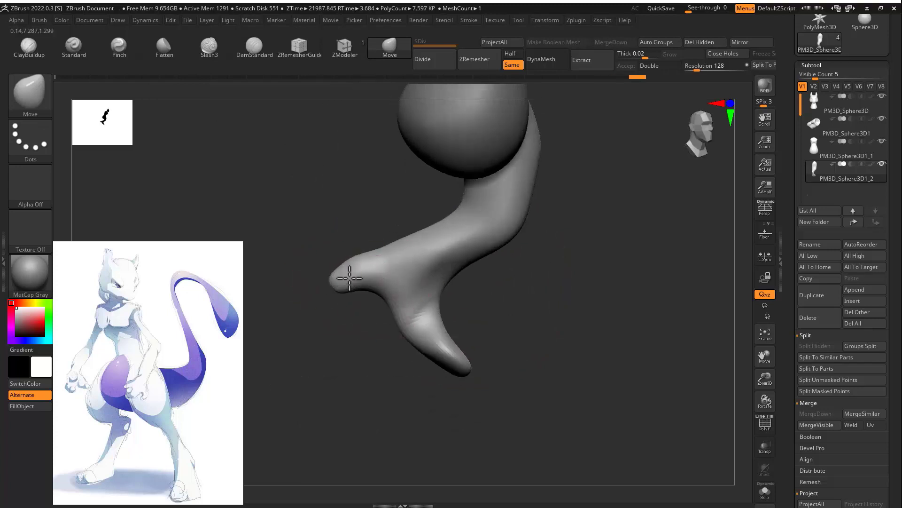
pyautogui.moveTo(349, 278); pyautogui.dragTo(494, 260)
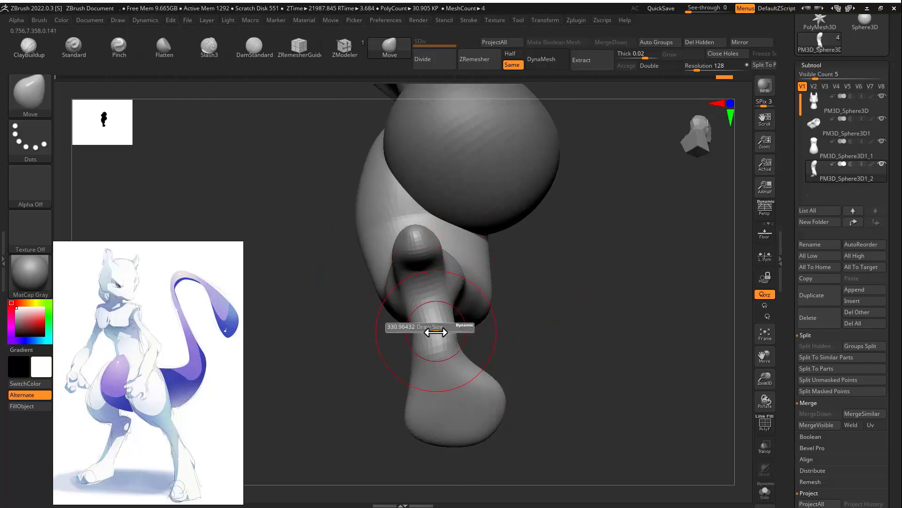
pyautogui.moveTo(451, 332)
pyautogui.mouseDown()
pyautogui.moveTo(583, 302)
pyautogui.moveTo(551, 292)
pyautogui.moveTo(556, 216)
pyautogui.moveTo(454, 317)
pyautogui.mouseUp()
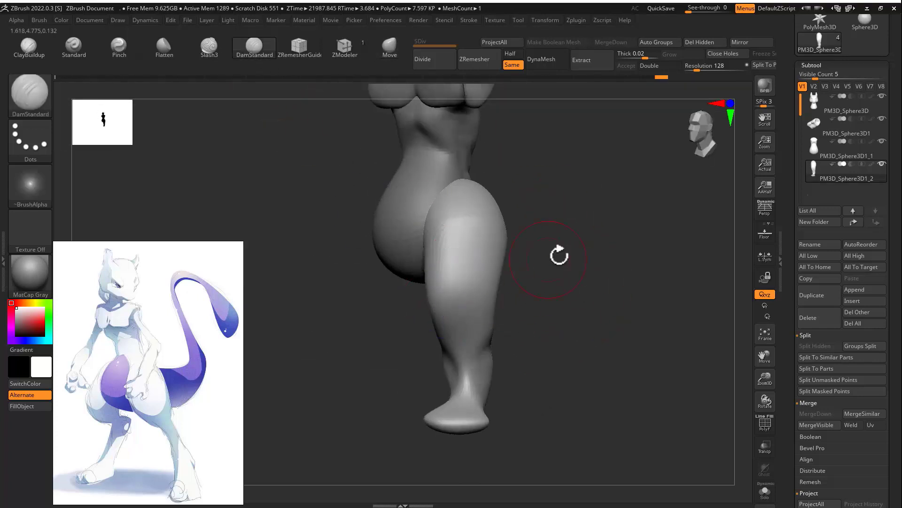
# Step: Crease the front of the knee with the DamStandard brush and slim the lower leg with the Move brush
pyautogui.moveTo(558, 254)
pyautogui.mouseDown()
pyautogui.moveTo(442, 303)
pyautogui.moveTo(470, 306)
pyautogui.mouseUp()
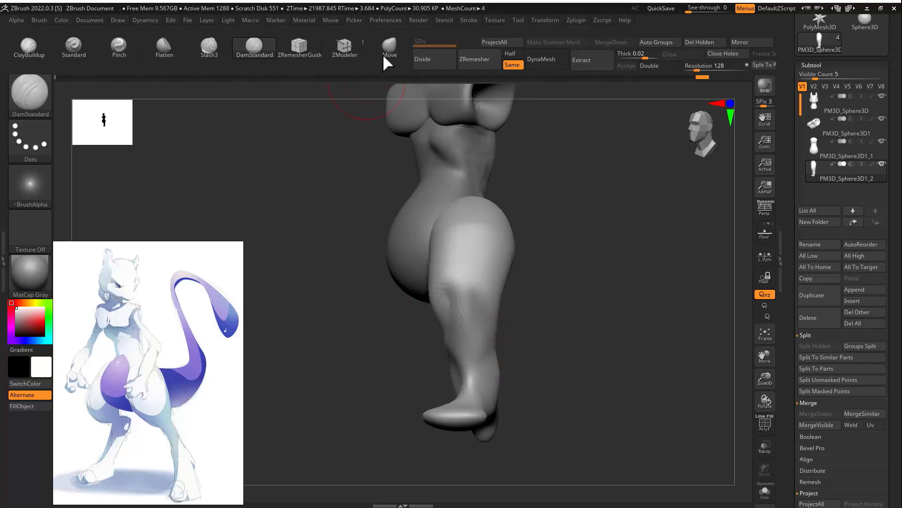
pyautogui.click(388, 48)
pyautogui.moveTo(357, 325); pyautogui.dragTo(435, 347)
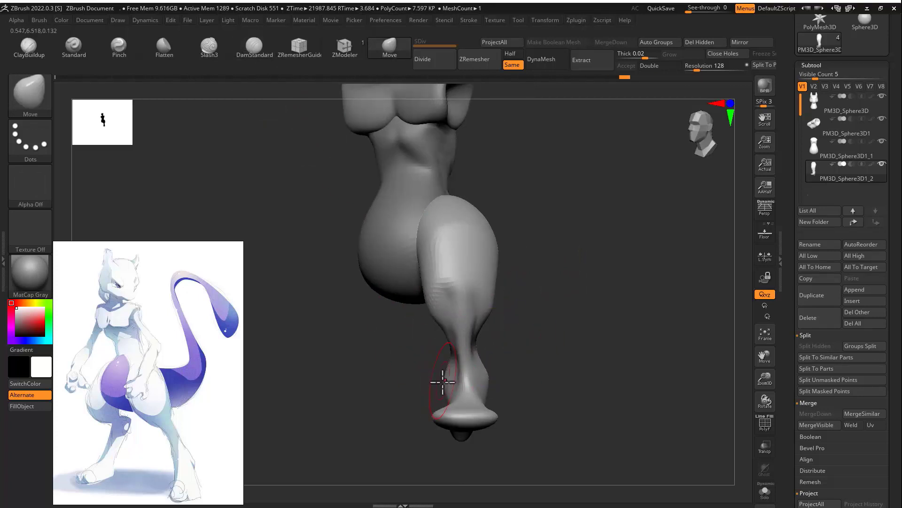
pyautogui.moveTo(486, 376)
pyautogui.mouseDown(button='right')
pyautogui.moveTo(479, 388)
pyautogui.moveTo(520, 354)
pyautogui.moveTo(511, 345)
pyautogui.moveTo(604, 350)
pyautogui.moveTo(471, 340)
pyautogui.mouseUp(button='right')
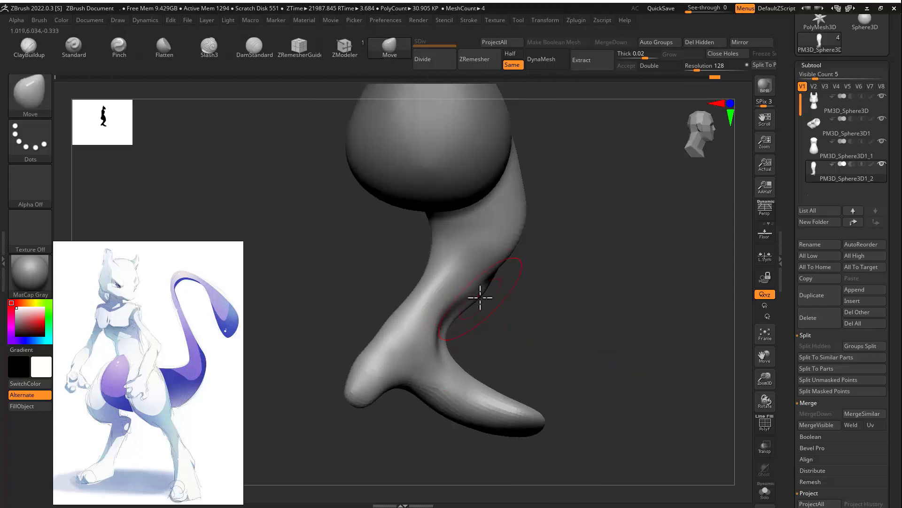
pyautogui.moveTo(480, 297)
pyautogui.mouseDown(button='right')
pyautogui.moveTo(425, 296)
pyautogui.moveTo(500, 377)
pyautogui.mouseUp(button='right')
pyautogui.moveTo(453, 269)
pyautogui.mouseDown(button='right')
pyautogui.moveTo(517, 337)
pyautogui.moveTo(388, 322)
pyautogui.mouseUp(button='right')
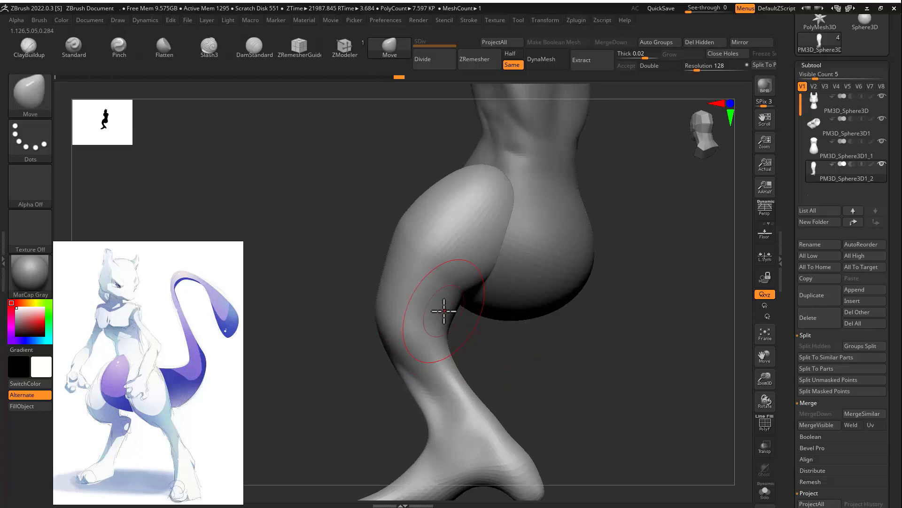
# Step: Fill out the thigh against the pelvis and push the knee forward with the Move brush, keeping the shin narrow
pyautogui.moveTo(572, 340)
pyautogui.mouseDown(button='right')
pyautogui.moveTo(433, 312)
pyautogui.moveTo(464, 286)
pyautogui.moveTo(431, 229)
pyautogui.moveTo(455, 198)
pyautogui.mouseUp(button='right')
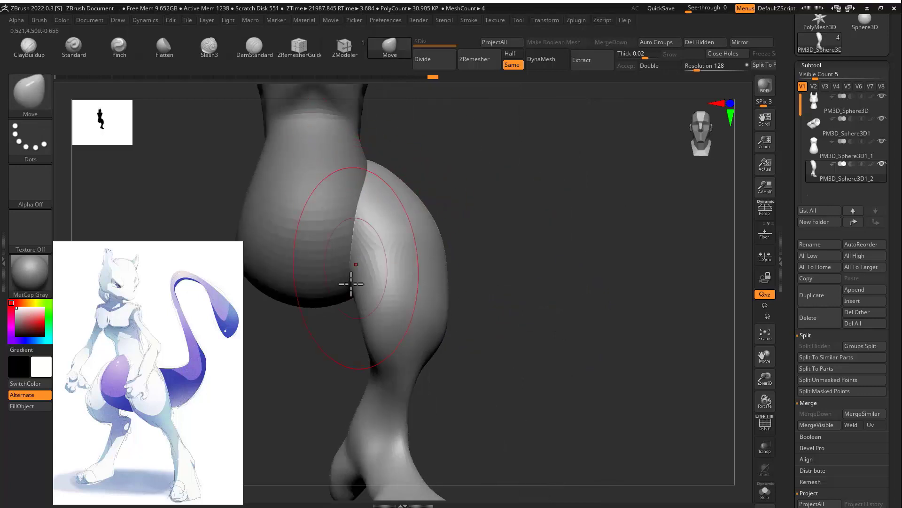
pyautogui.moveTo(355, 311)
pyautogui.mouseDown(button='right')
pyautogui.moveTo(447, 315)
pyautogui.moveTo(431, 329)
pyautogui.moveTo(459, 289)
pyautogui.mouseUp(button='right')
pyautogui.press('s')
pyautogui.moveTo(353, 220); pyautogui.dragTo(324, 294)
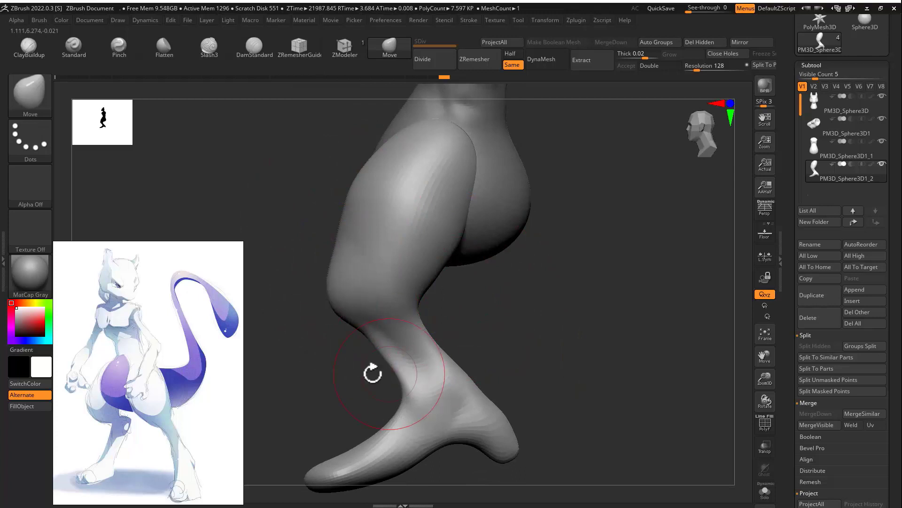
pyautogui.moveTo(372, 373)
pyautogui.mouseDown(button='right')
pyautogui.moveTo(330, 372)
pyautogui.moveTo(419, 326)
pyautogui.moveTo(379, 359)
pyautogui.moveTo(375, 375)
pyautogui.moveTo(389, 364)
pyautogui.moveTo(352, 342)
pyautogui.mouseUp(button='right')
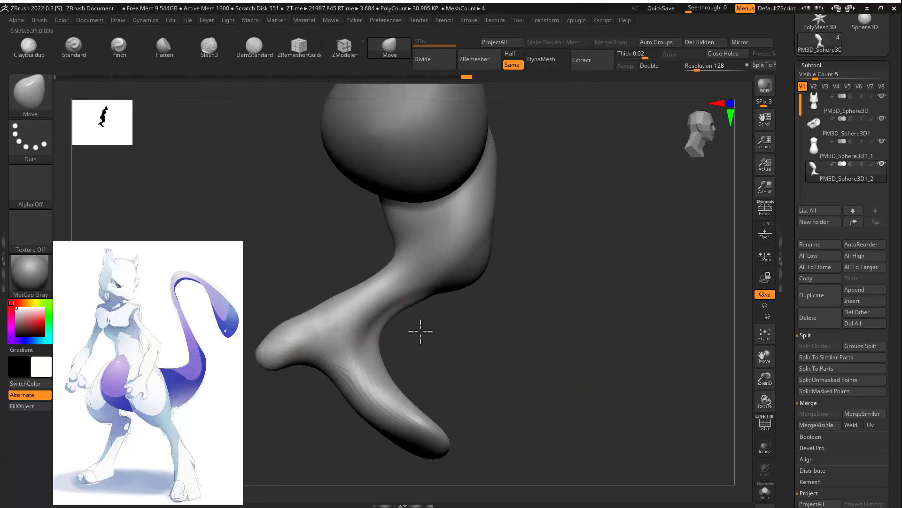
pyautogui.moveTo(418, 328)
pyautogui.mouseDown(button='right')
pyautogui.moveTo(492, 318)
pyautogui.moveTo(403, 350)
pyautogui.moveTo(396, 339)
pyautogui.mouseUp(button='right')
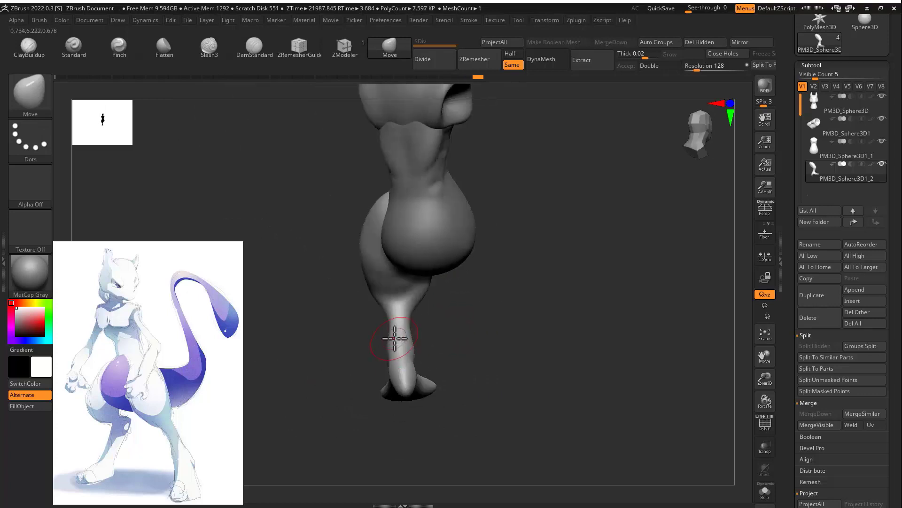
pyautogui.moveTo(487, 300)
pyautogui.keyDown('ctrl'); pyautogui.mouseDown(button='right')
pyautogui.moveTo(500, 288)
pyautogui.moveTo(500, 305)
pyautogui.mouseUp(button='right'); pyautogui.keyUp('ctrl')
# Step: Carve the back of the knee, the lower leg and the ankle with the DamStandard brush, smoothing the creases
pyautogui.click(258, 49)
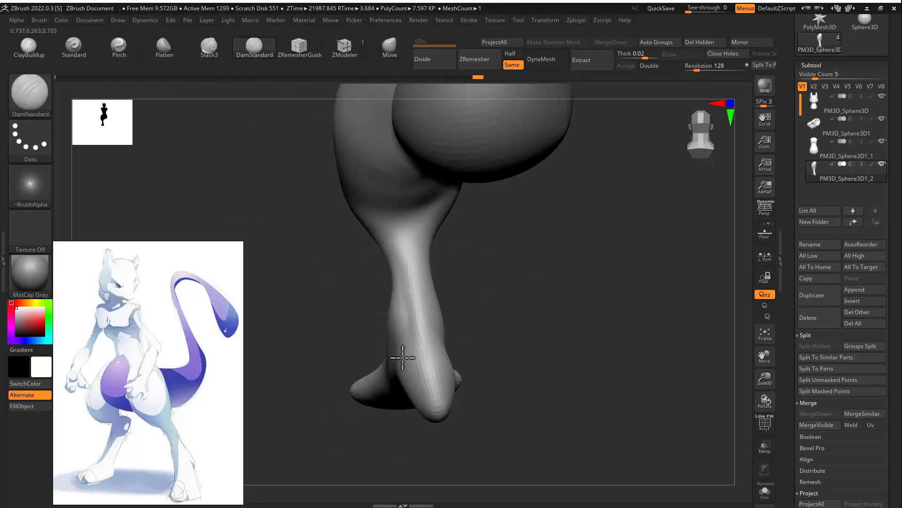
pyautogui.moveTo(403, 357); pyautogui.dragTo(433, 280, button='right')
pyautogui.moveTo(489, 285); pyautogui.dragTo(406, 346, button='right')
pyautogui.moveTo(392, 219); pyautogui.dragTo(414, 199, button='right')
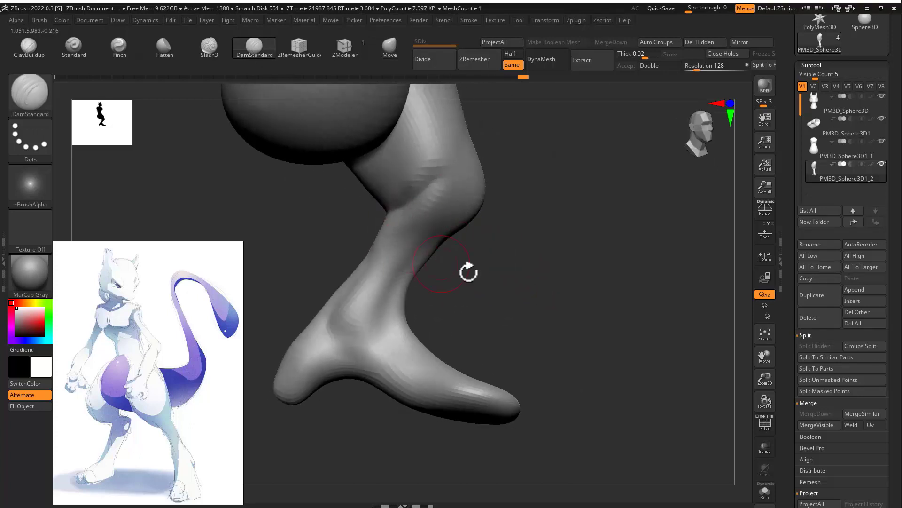
pyautogui.moveTo(469, 272); pyautogui.dragTo(442, 218, button='right')
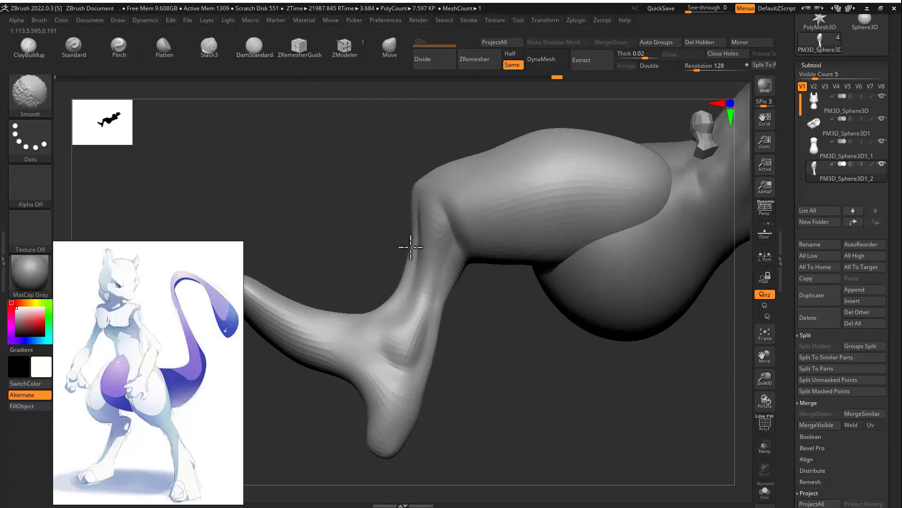
pyautogui.moveTo(375, 362); pyautogui.dragTo(499, 291, button='right')
# Step: Adjust the leg's stance and the upper thigh where it meets the pelvis with the Move brush
pyautogui.press('b')
pyautogui.press('m')
pyautogui.press('v')
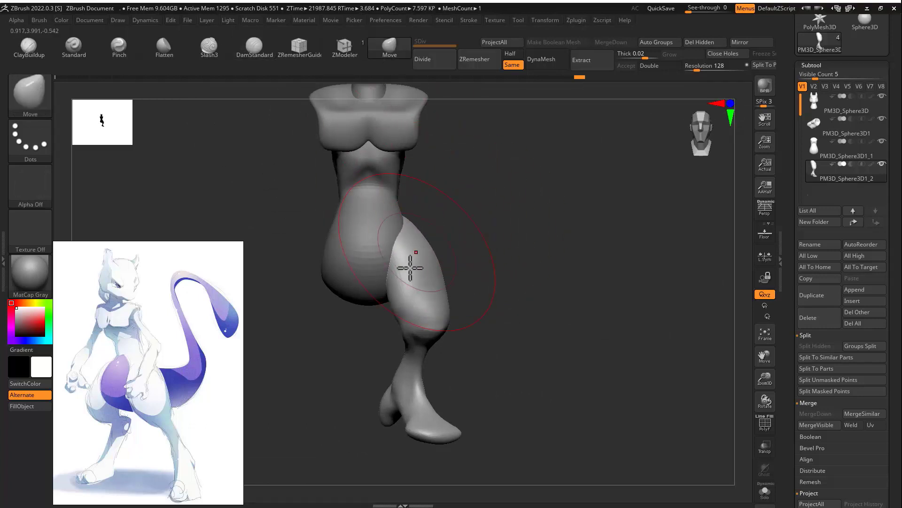
pyautogui.moveTo(410, 268)
pyautogui.mouseDown(button='right')
pyautogui.moveTo(498, 296)
pyautogui.moveTo(535, 291)
pyautogui.mouseUp(button='right')
pyautogui.moveTo(504, 295); pyautogui.dragTo(465, 298)
pyautogui.moveTo(397, 304)
pyautogui.keyDown('shift'); pyautogui.mouseDown(button='right')
pyautogui.moveTo(503, 265)
pyautogui.moveTo(449, 258)
pyautogui.moveTo(400, 233)
pyautogui.mouseUp(button='right'); pyautogui.keyUp('shift')
pyautogui.moveTo(413, 226)
pyautogui.mouseDown()
pyautogui.moveTo(393, 246)
pyautogui.moveTo(395, 229)
pyautogui.moveTo(390, 249)
pyautogui.mouseUp()
# Step: Smooth the foot and push a notch into the middle of its front edge with the Move brush
pyautogui.moveTo(347, 278)
pyautogui.mouseDown(button='right')
pyautogui.moveTo(385, 285)
pyautogui.moveTo(381, 231)
pyautogui.moveTo(372, 260)
pyautogui.moveTo(401, 301)
pyautogui.moveTo(580, 192)
pyautogui.moveTo(503, 290)
pyautogui.moveTo(519, 312)
pyautogui.moveTo(252, 77)
pyautogui.mouseUp(button='right')
pyautogui.keyDown('shift'); pyautogui.moveTo(505, 299); pyautogui.dragTo(518, 306); pyautogui.keyUp('shift')
pyautogui.moveTo(536, 296)
pyautogui.mouseDown(button='right')
pyautogui.moveTo(596, 248)
pyautogui.moveTo(580, 244)
pyautogui.mouseUp(button='right')
pyautogui.keyDown('shift'); pyautogui.moveTo(514, 335); pyautogui.dragTo(523, 379); pyautogui.keyUp('shift')
pyautogui.moveTo(523, 379)
pyautogui.mouseDown(button='right')
pyautogui.moveTo(637, 303)
pyautogui.moveTo(555, 254)
pyautogui.mouseUp(button='right')
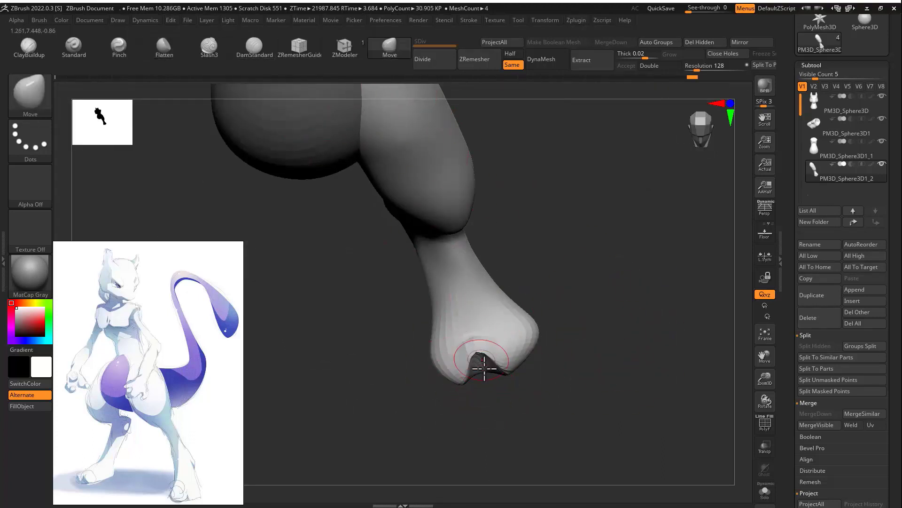
# Step: Round out the toes on either side of the notch at the front of the foot with the Move brush
pyautogui.moveTo(484, 366); pyautogui.dragTo(479, 364, button='right')
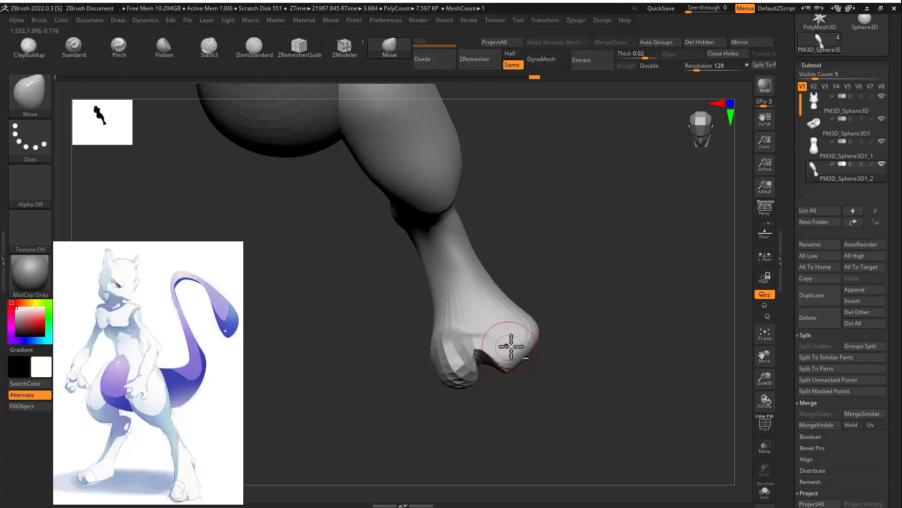
pyautogui.moveTo(522, 355)
pyautogui.mouseDown(button='right')
pyautogui.moveTo(480, 302)
pyautogui.moveTo(452, 298)
pyautogui.mouseUp(button='right')
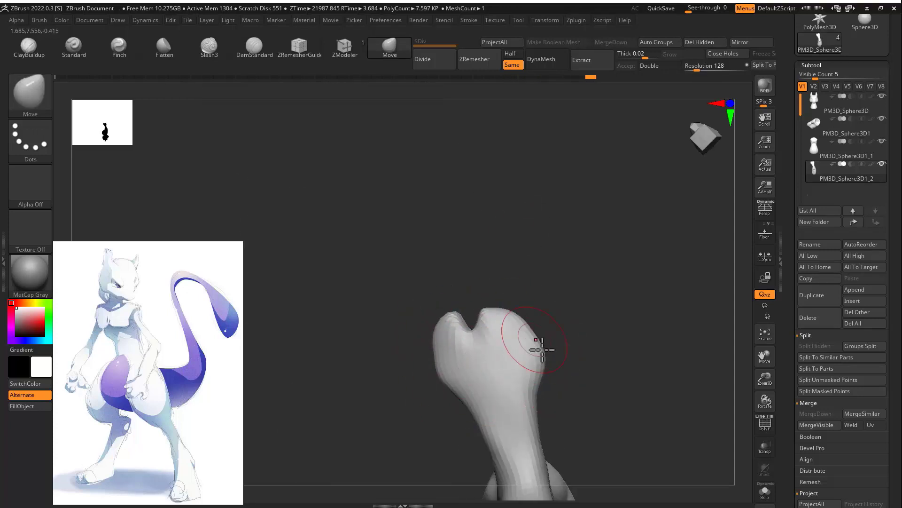
pyautogui.keyDown('ctrl'); pyautogui.moveTo(525, 322); pyautogui.dragTo(507, 396, button='right'); pyautogui.keyUp('ctrl')
pyautogui.keyDown('ctrl'); pyautogui.moveTo(557, 311); pyautogui.dragTo(527, 316, button='right'); pyautogui.keyUp('ctrl')
pyautogui.press('s')
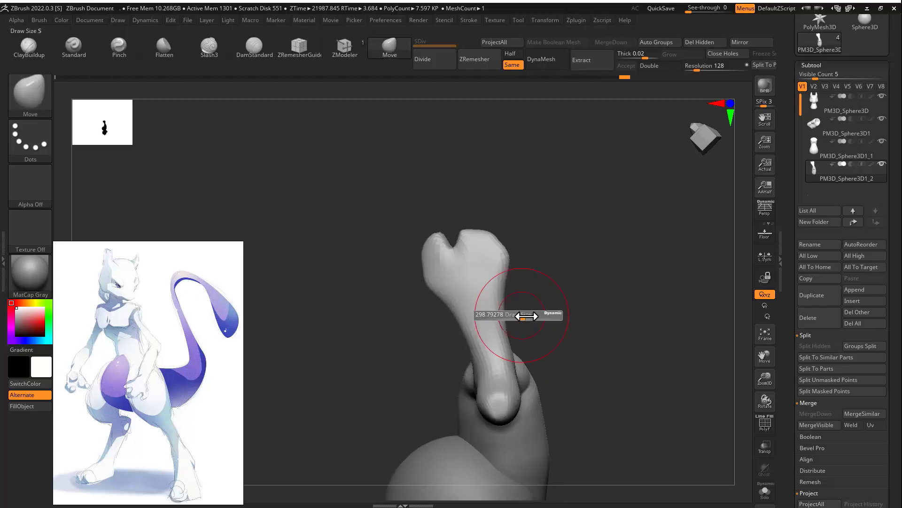
# Step: Mask the whole leg except the toes and soften the mask edge
pyautogui.moveTo(470, 341)
pyautogui.mouseDown(button='right')
pyautogui.moveTo(598, 314)
pyautogui.moveTo(643, 338)
pyautogui.moveTo(525, 333)
pyautogui.moveTo(499, 312)
pyautogui.mouseUp(button='right')
pyautogui.keyDown('ctrl'); pyautogui.moveTo(499, 312); pyautogui.dragTo(485, 322); pyautogui.keyUp('ctrl')
pyautogui.keyDown('ctrl'); pyautogui.click(535, 339); pyautogui.keyUp('ctrl')
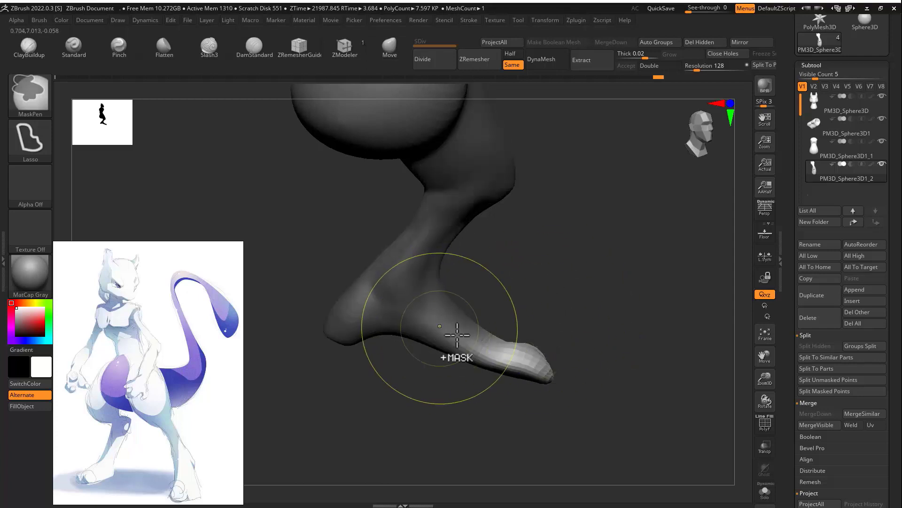
pyautogui.keyDown('ctrl'); pyautogui.click(455, 334); pyautogui.keyUp('ctrl')
# Step: Place the gizmo at the base of the toes and adjust the unmasked toes, undoing the last adjustment
pyautogui.press('w')
pyautogui.keyDown('alt'); pyautogui.click(478, 347); pyautogui.keyUp('alt')
pyautogui.keyDown('alt'); pyautogui.click(493, 273); pyautogui.keyUp('alt')
pyautogui.moveTo(508, 316); pyautogui.dragTo(630, 342, button='right')
pyautogui.moveTo(504, 452); pyautogui.dragTo(500, 466)
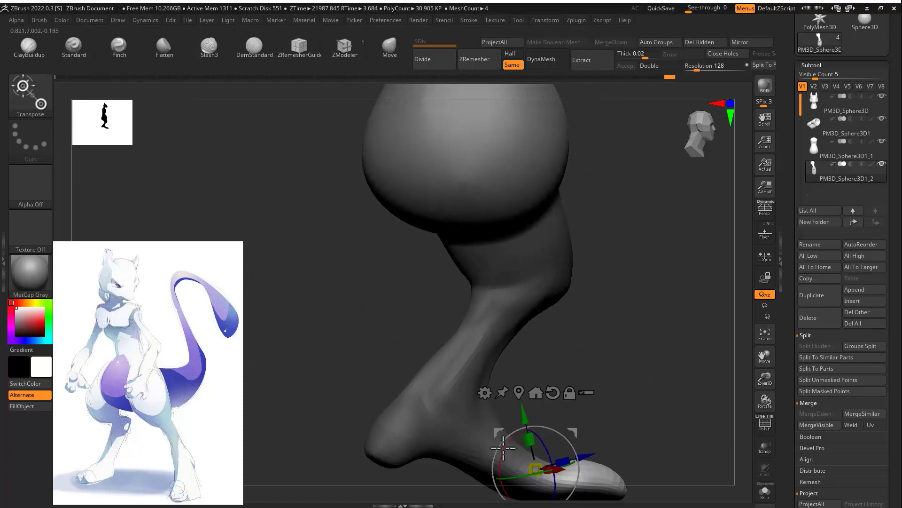
pyautogui.keyDown('alt'); pyautogui.moveTo(623, 374); pyautogui.dragTo(622, 357, button='right'); pyautogui.keyUp('alt')
pyautogui.moveTo(546, 432); pyautogui.dragTo(510, 425)
pyautogui.hotkey('ctrl', 'z')
# Step: Mask the upper leg, adjust the foot and lower shin with the gizmo, and clear the mask
pyautogui.moveTo(409, 320)
pyautogui.keyDown('ctrl'); pyautogui.mouseDown()
pyautogui.moveTo(392, 329)
pyautogui.moveTo(465, 496)
pyautogui.moveTo(340, 372)
pyautogui.mouseUp(); pyautogui.keyUp('ctrl')
pyautogui.keyDown('ctrl'); pyautogui.click(338, 365); pyautogui.keyUp('ctrl')
pyautogui.press('y')
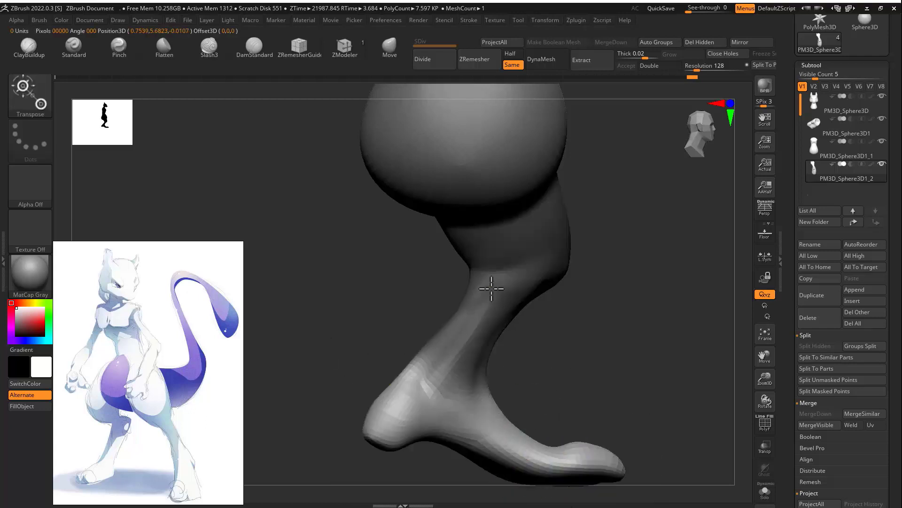
pyautogui.moveTo(484, 339); pyautogui.dragTo(425, 348)
pyautogui.keyDown('ctrl'); pyautogui.moveTo(594, 325); pyautogui.dragTo(616, 342); pyautogui.keyUp('ctrl')
pyautogui.moveTo(616, 343); pyautogui.dragTo(617, 310, button='right')
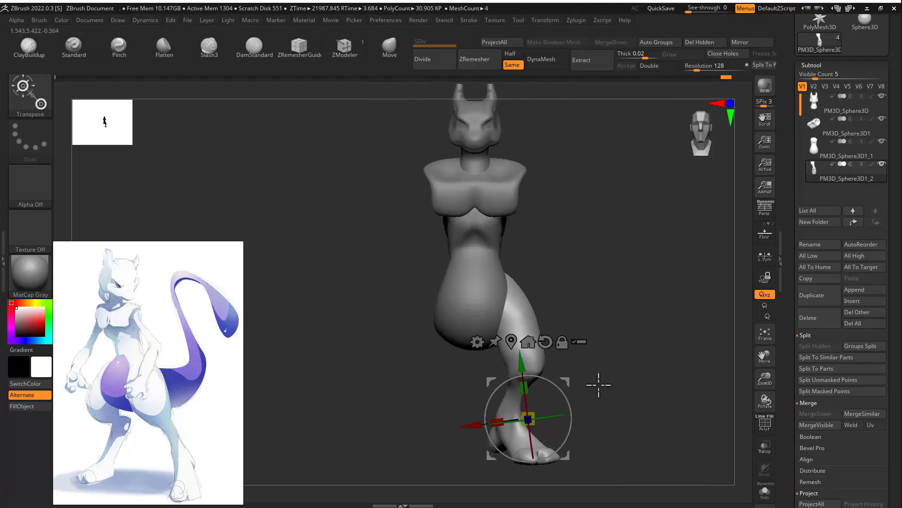
# Step: Reposition the whole leg against the pelvis and mirror it across the X axis as a new SubTool
pyautogui.moveTo(599, 385); pyautogui.dragTo(598, 291, button='right')
pyautogui.keyDown('alt'); pyautogui.click(528, 282); pyautogui.keyUp('alt')
pyautogui.moveTo(477, 329); pyautogui.dragTo(489, 334)
pyautogui.moveTo(615, 306); pyautogui.dragTo(658, 188, button='right')
pyautogui.click(740, 42)
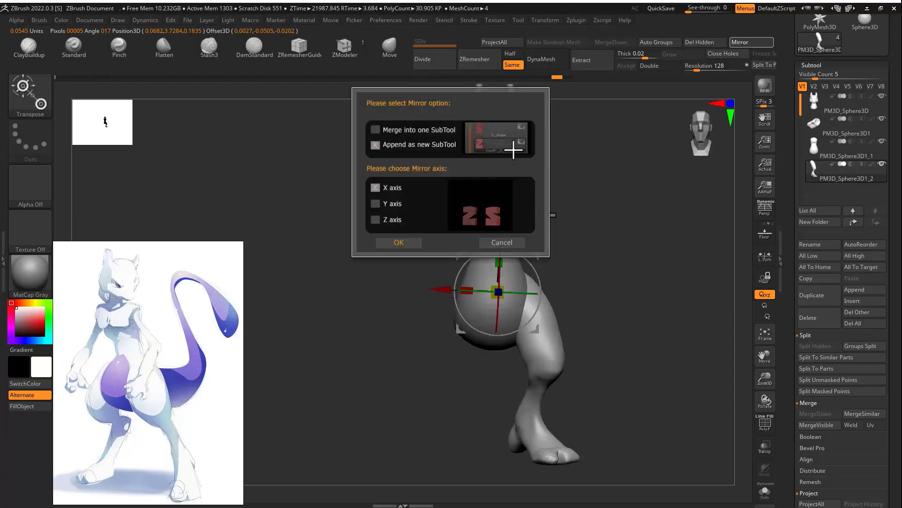
pyautogui.click(403, 244)
# Step: Append a sphere as a new SubTool, shrink it and move it beside the chest
pyautogui.moveTo(618, 310); pyautogui.dragTo(606, 282, button='right')
pyautogui.keyDown('ctrl'); pyautogui.moveTo(609, 221); pyautogui.dragTo(663, 290, button='right'); pyautogui.keyUp('ctrl')
pyautogui.click(855, 289)
pyautogui.click(540, 308)
pyautogui.moveTo(484, 131); pyautogui.dragTo(562, 219)
pyautogui.hotkey('ctrl', 'z')
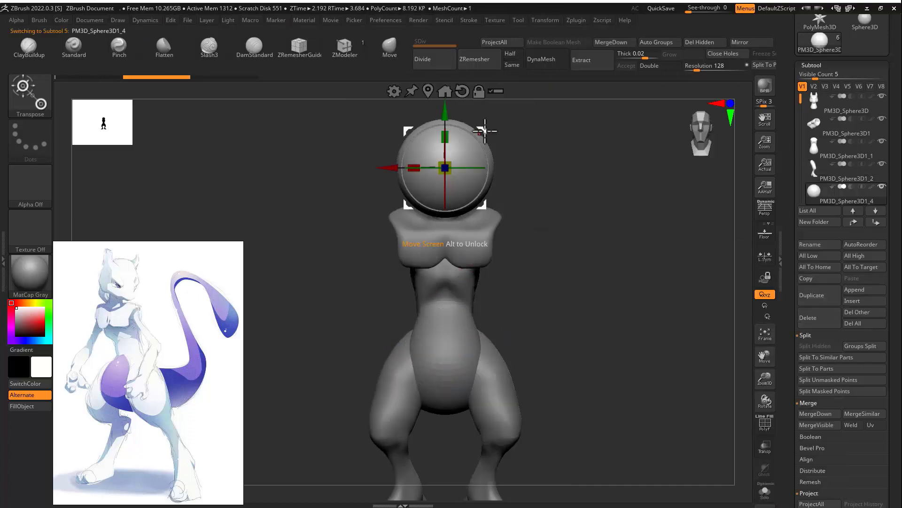
pyautogui.moveTo(483, 131); pyautogui.dragTo(570, 218)
pyautogui.moveTo(581, 221); pyautogui.dragTo(592, 246, button='right')
# Step: Fit the sphere into the shoulder opening on the side of the chest with the gizmo
pyautogui.moveTo(526, 255); pyautogui.dragTo(502, 275)
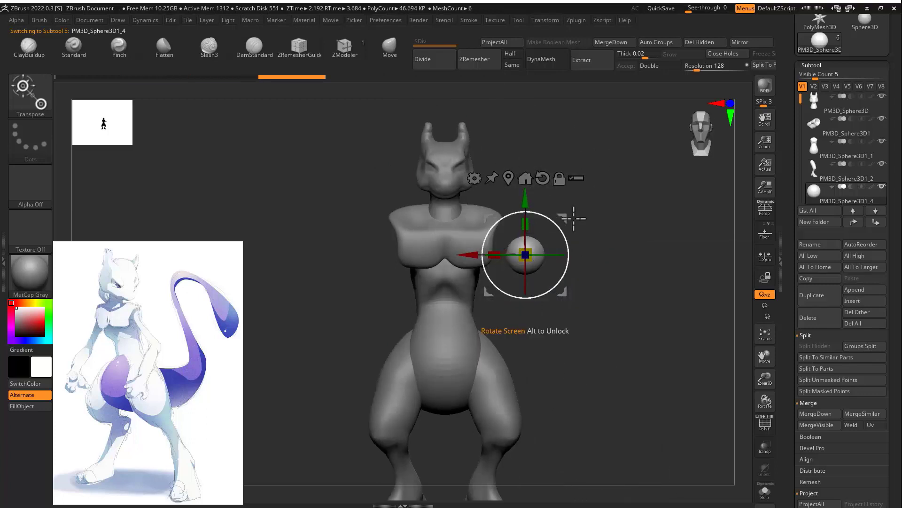
pyautogui.moveTo(564, 217); pyautogui.dragTo(537, 204)
pyautogui.keyDown('shift'); pyautogui.moveTo(545, 212); pyautogui.dragTo(508, 243, button='right'); pyautogui.keyUp('shift')
pyautogui.moveTo(445, 242); pyautogui.dragTo(462, 242)
pyautogui.keyDown('shift'); pyautogui.moveTo(613, 218); pyautogui.dragTo(642, 218, button='right'); pyautogui.keyUp('shift')
pyautogui.keyDown('ctrl'); pyautogui.moveTo(641, 218); pyautogui.dragTo(634, 256, button='right'); pyautogui.keyUp('ctrl')
pyautogui.moveTo(461, 242); pyautogui.dragTo(446, 243)
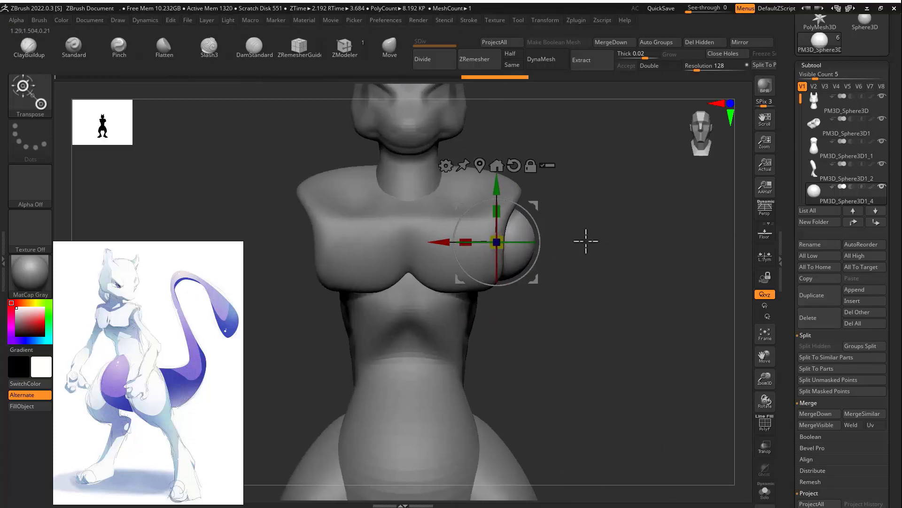
# Step: Try to pull the sphere down into an arm and bend the forearm forward with the Move brush
pyautogui.keyDown('alt'); pyautogui.moveTo(586, 241); pyautogui.dragTo(472, 150, button='right'); pyautogui.keyUp('alt')
pyautogui.press('q')
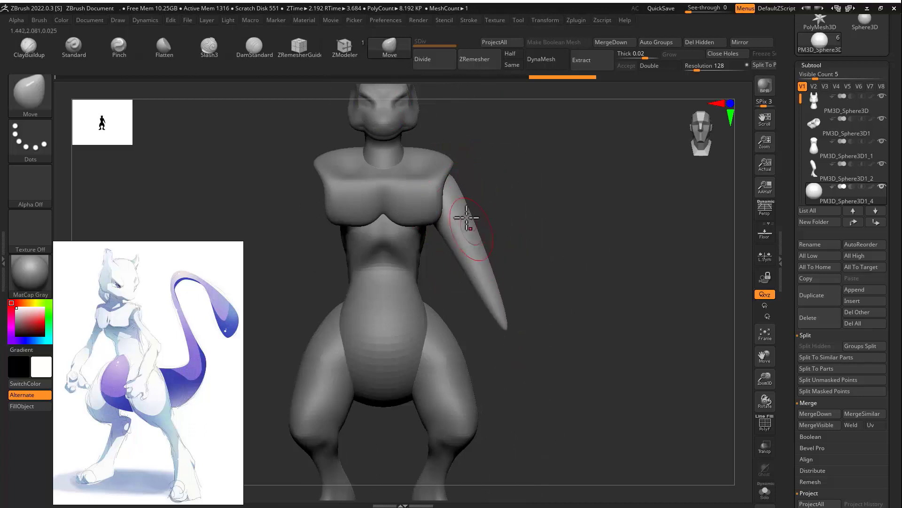
pyautogui.keyDown('shift'); pyautogui.moveTo(490, 407); pyautogui.dragTo(413, 407, button='right'); pyautogui.keyUp('shift')
pyautogui.moveTo(494, 357); pyautogui.dragTo(329, 330)
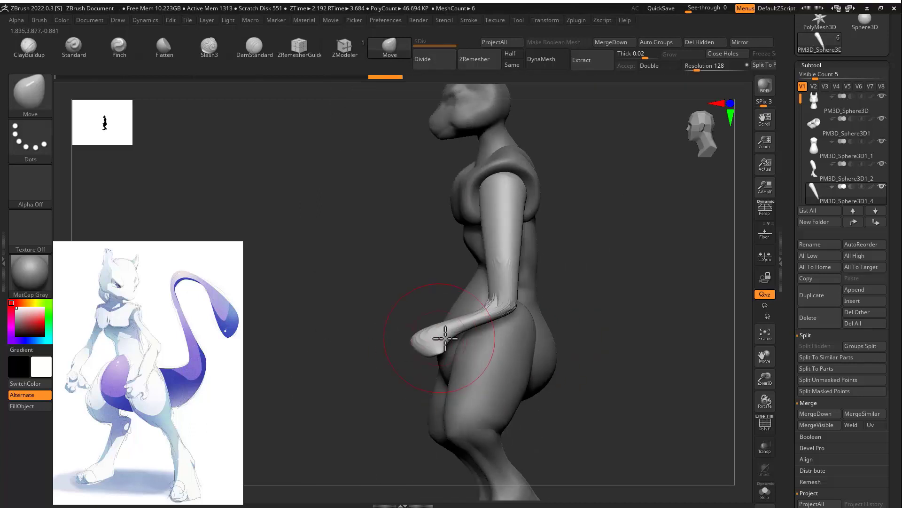
pyautogui.moveTo(463, 341); pyautogui.dragTo(477, 376)
pyautogui.moveTo(514, 324)
pyautogui.mouseDown()
pyautogui.moveTo(489, 321)
pyautogui.moveTo(524, 311)
pyautogui.mouseUp()
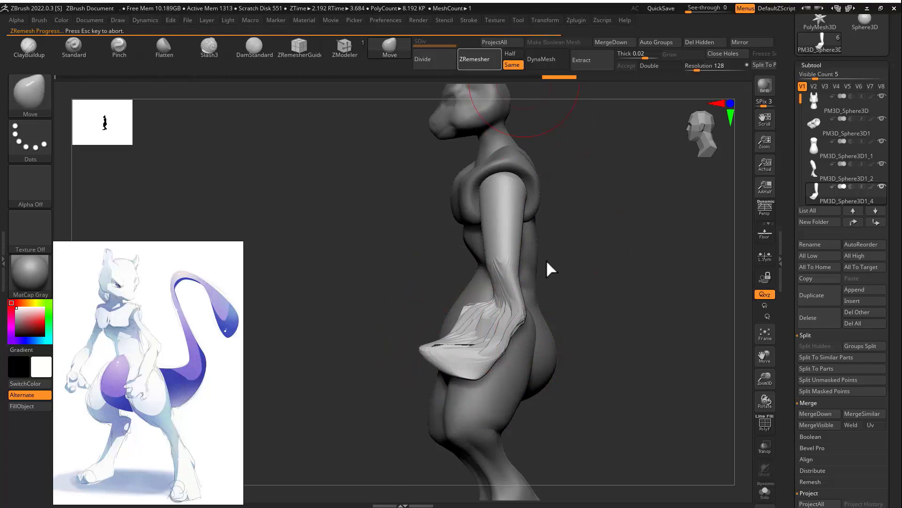
# Step: Try to clean up the stretched forearm by remeshing the arm with ZRemesher and smoothing it
pyautogui.keyDown('shift'); pyautogui.moveTo(510, 302); pyautogui.dragTo(480, 353); pyautogui.keyUp('shift')
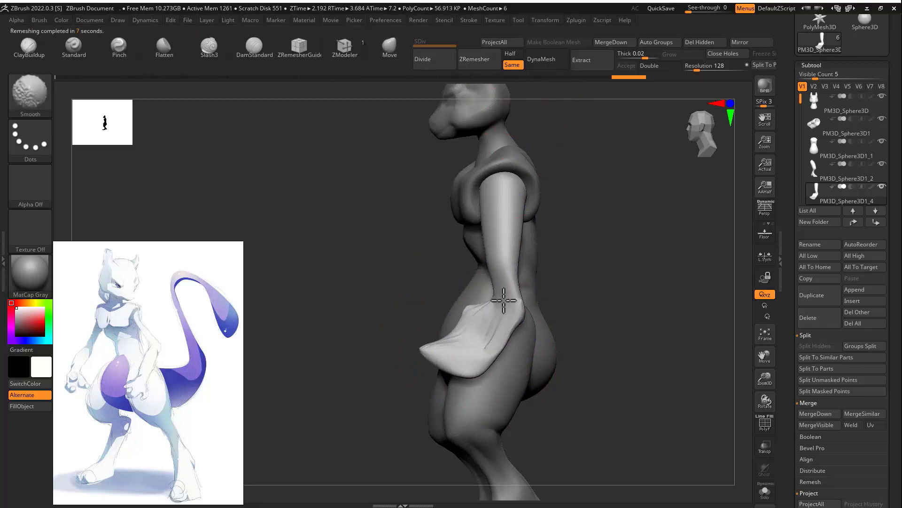
pyautogui.keyDown('shift'); pyautogui.moveTo(459, 355); pyautogui.dragTo(588, 270, button='right'); pyautogui.keyUp('shift')
pyautogui.moveTo(505, 324)
pyautogui.mouseDown(button='right')
pyautogui.moveTo(538, 338)
pyautogui.moveTo(537, 315)
pyautogui.moveTo(555, 296)
pyautogui.mouseUp(button='right')
# Step: Undo the arm's smoothing, remeshing and Move brush shaping
pyautogui.hotkey('ctrl', 'z')
pyautogui.hotkey('ctrl', 'z')
pyautogui.hotkey('ctrl', 'z')
pyautogui.hotkey('ctrl', 'z')
pyautogui.hotkey('ctrl', 'z')
pyautogui.hotkey('ctrl', 'z')
pyautogui.hotkey('ctrl', 'z')
pyautogui.hotkey('ctrl', 'z')
pyautogui.hotkey('ctrl', 'z')
pyautogui.hotkey('ctrl', 'z')
pyautogui.hotkey('ctrl', 'z')
pyautogui.hotkey('ctrl', 'z')
pyautogui.hotkey('ctrl', 'z')
# Step: Stretch the shoulder sphere sideways and down into a long, tapered straight arm with the Move brush
pyautogui.moveTo(462, 216); pyautogui.dragTo(652, 287)
pyautogui.moveTo(463, 222); pyautogui.dragTo(466, 228)
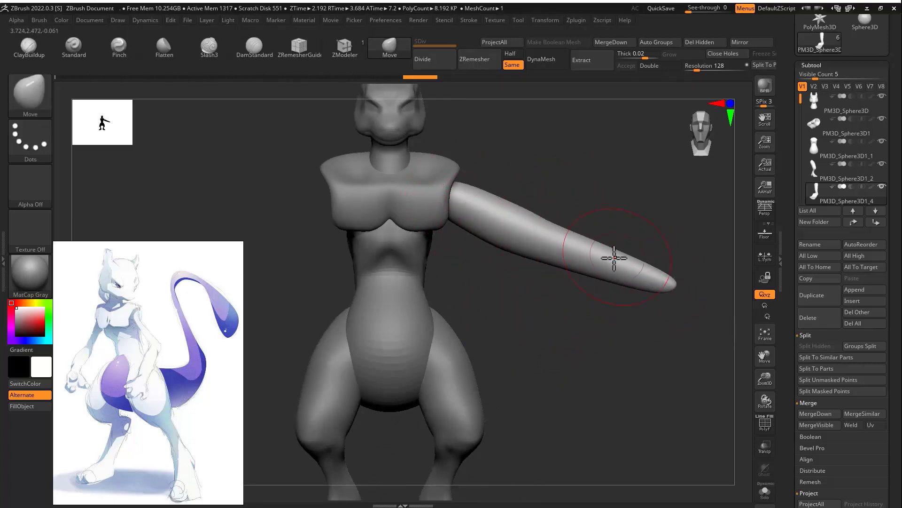
pyautogui.moveTo(590, 211); pyautogui.dragTo(562, 268, button='right')
pyautogui.moveTo(545, 261); pyautogui.dragTo(553, 245)
pyautogui.moveTo(529, 279); pyautogui.dragTo(517, 301)
pyautogui.moveTo(571, 319)
pyautogui.mouseDown()
pyautogui.moveTo(550, 349)
pyautogui.moveTo(601, 299)
pyautogui.mouseUp()
pyautogui.moveTo(594, 347); pyautogui.dragTo(632, 324)
pyautogui.moveTo(531, 306)
pyautogui.mouseDown()
pyautogui.moveTo(550, 255)
pyautogui.moveTo(545, 277)
pyautogui.mouseUp()
# Step: Round and adjust the outer end of the straight arm with the Move brush
pyautogui.keyDown('shift'); pyautogui.moveTo(590, 221); pyautogui.dragTo(631, 202, button='right'); pyautogui.keyUp('shift')
pyautogui.moveTo(628, 291); pyautogui.dragTo(640, 294)
pyautogui.moveTo(641, 294); pyautogui.dragTo(630, 305, button='right')
pyautogui.moveTo(630, 306); pyautogui.dragTo(619, 342)
pyautogui.moveTo(619, 342)
pyautogui.mouseDown(button='right')
pyautogui.moveTo(633, 326)
pyautogui.moveTo(581, 268)
pyautogui.moveTo(530, 359)
pyautogui.mouseUp(button='right')
# Step: Scale the arm down and fit its inner end to the shoulder with the gizmo
pyautogui.press('w')
pyautogui.moveTo(588, 263); pyautogui.dragTo(583, 265)
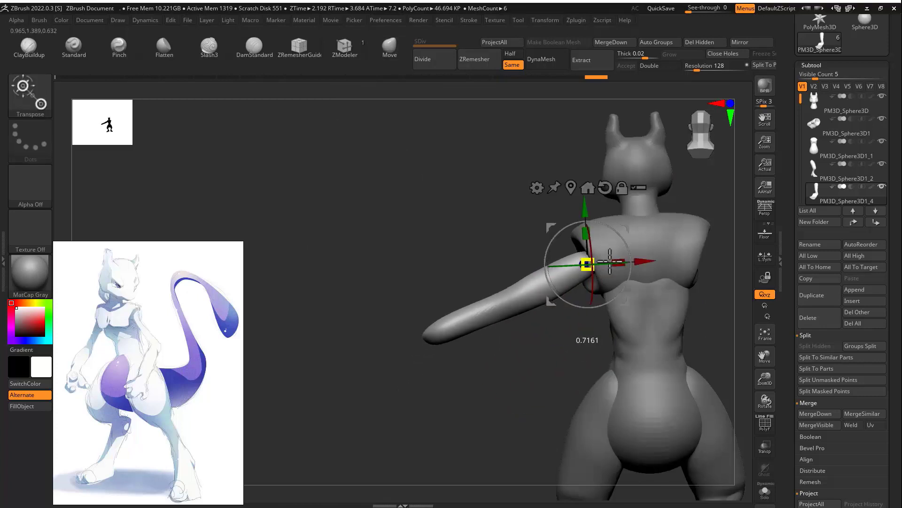
pyautogui.moveTo(582, 265); pyautogui.dragTo(520, 218, button='right')
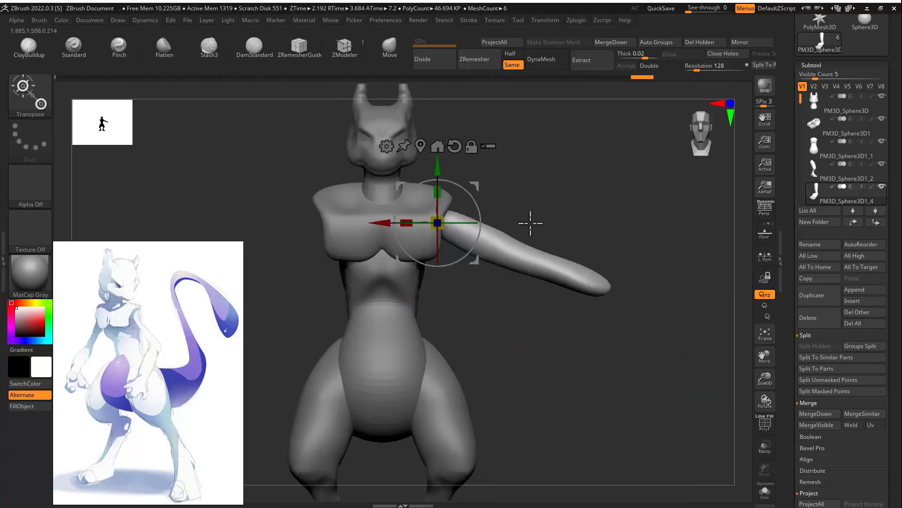
# Step: Mask the upper arm, set the gizmo pivot at the elbow and bend the forearm
pyautogui.keyDown('ctrl'); pyautogui.moveTo(522, 253); pyautogui.dragTo(558, 177); pyautogui.keyUp('ctrl')
pyautogui.keyDown('alt'); pyautogui.moveTo(472, 187); pyautogui.dragTo(547, 217); pyautogui.keyUp('alt')
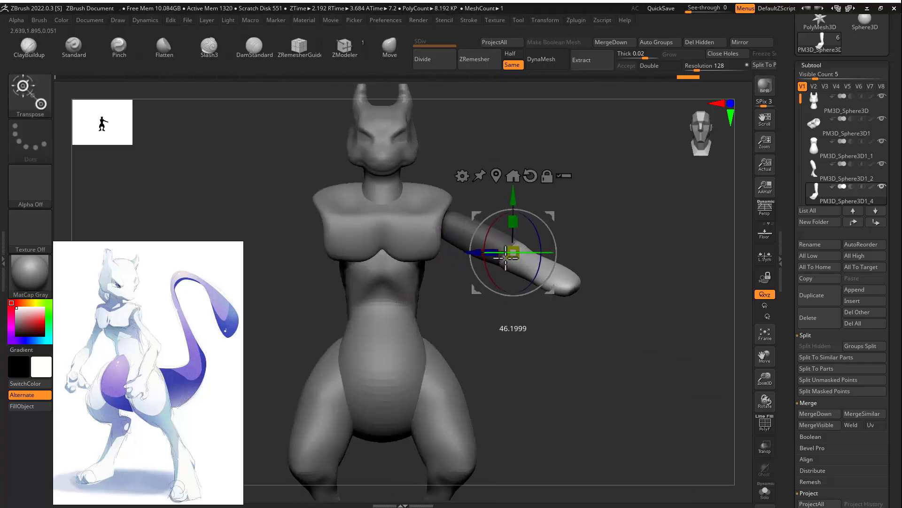
pyautogui.moveTo(547, 278); pyautogui.dragTo(566, 242)
pyautogui.moveTo(576, 235)
pyautogui.keyDown('ctrl'); pyautogui.mouseDown()
pyautogui.moveTo(559, 217)
pyautogui.moveTo(486, 186)
pyautogui.mouseUp(); pyautogui.keyUp('ctrl')
pyautogui.keyDown('alt'); pyautogui.click(530, 176); pyautogui.keyUp('alt')
pyautogui.moveTo(479, 195); pyautogui.dragTo(495, 227)
pyautogui.keyDown('shift'); pyautogui.moveTo(578, 235); pyautogui.dragTo(476, 256); pyautogui.keyUp('shift')
pyautogui.moveTo(534, 245); pyautogui.dragTo(607, 251)
pyautogui.keyDown('alt'); pyautogui.moveTo(580, 249); pyautogui.dragTo(571, 314); pyautogui.keyUp('alt')
# Step: Mask the arm down to the wrist, set the pivot there and bend the hand end downward
pyautogui.moveTo(514, 294)
pyautogui.keyDown('ctrl'); pyautogui.mouseDown()
pyautogui.moveTo(286, 196)
pyautogui.moveTo(463, 122)
pyautogui.mouseUp(); pyautogui.keyUp('ctrl')
pyautogui.moveTo(441, 181)
pyautogui.keyDown('alt'); pyautogui.mouseDown()
pyautogui.moveTo(457, 197)
pyautogui.moveTo(496, 345)
pyautogui.moveTo(494, 322)
pyautogui.mouseUp(); pyautogui.keyUp('alt')
pyautogui.click(474, 230)
pyautogui.moveTo(533, 253); pyautogui.dragTo(423, 203)
pyautogui.moveTo(536, 269); pyautogui.dragTo(519, 270)
pyautogui.moveTo(400, 286); pyautogui.dragTo(513, 348)
pyautogui.moveTo(627, 255); pyautogui.dragTo(545, 325)
# Step: Set the gizmo pivot at the shoulder and rotate the whole arm down beside the torso
pyautogui.keyDown('alt'); pyautogui.click(532, 201); pyautogui.keyUp('alt')
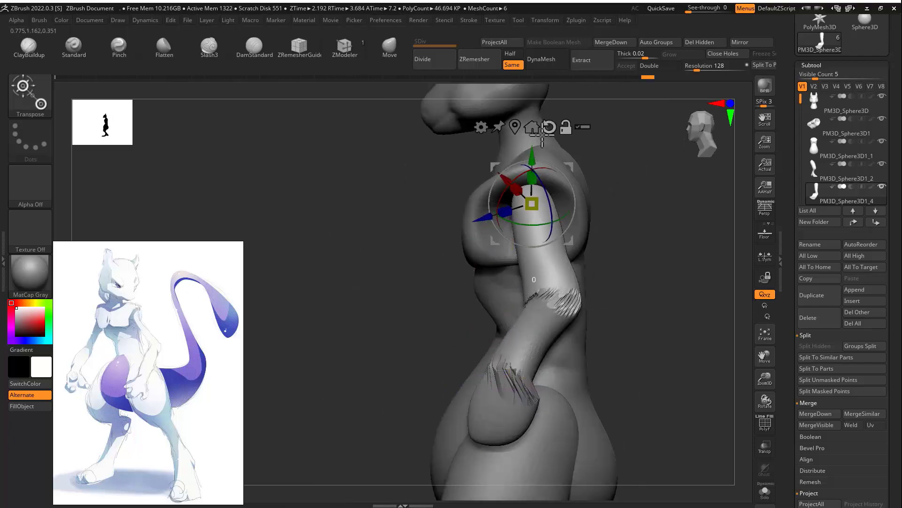
pyautogui.click(549, 127)
pyautogui.moveTo(549, 241); pyautogui.dragTo(529, 305)
pyautogui.keyDown('shift'); pyautogui.moveTo(601, 230); pyautogui.dragTo(658, 230); pyautogui.keyUp('shift')
pyautogui.moveTo(563, 229); pyautogui.dragTo(568, 222)
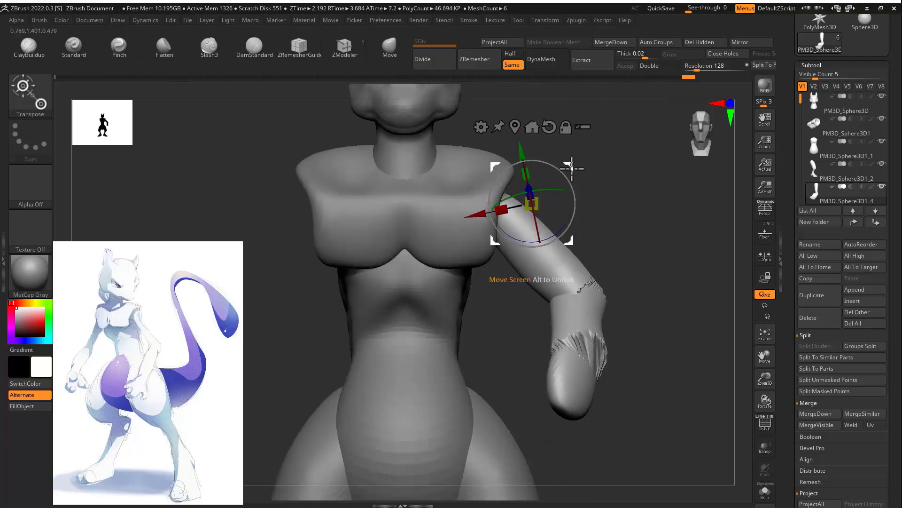
pyautogui.moveTo(573, 167); pyautogui.dragTo(628, 173)
pyautogui.moveTo(566, 154); pyautogui.dragTo(658, 167)
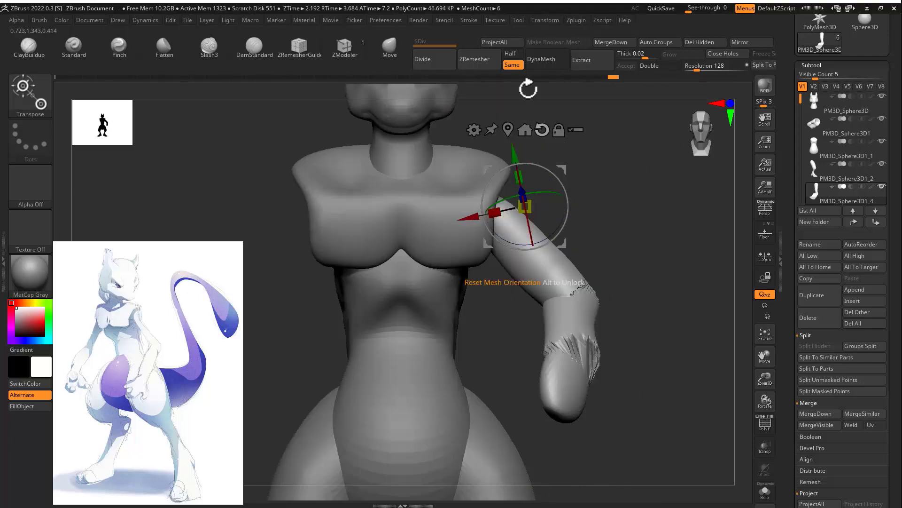
# Step: Remesh the arm with ZRemesher and smooth the creases at the elbow and wrist
pyautogui.click(477, 61)
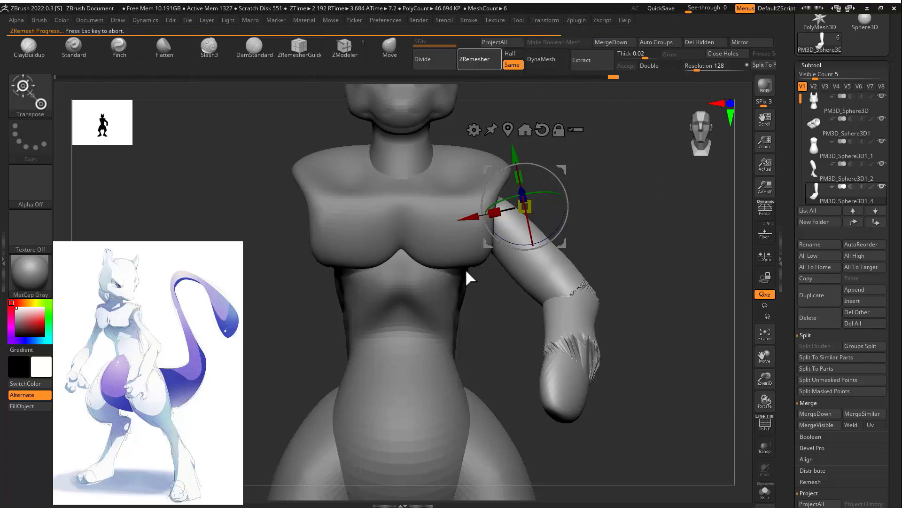
pyautogui.moveTo(630, 266)
pyautogui.mouseDown()
pyautogui.moveTo(604, 270)
pyautogui.moveTo(544, 308)
pyautogui.mouseUp()
pyautogui.press('q')
pyautogui.press('space')
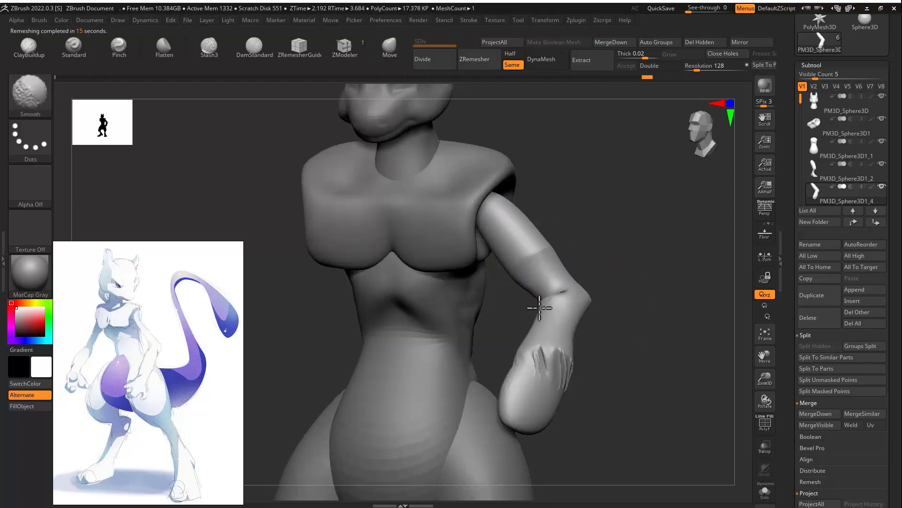
pyautogui.moveTo(560, 351); pyautogui.dragTo(561, 314)
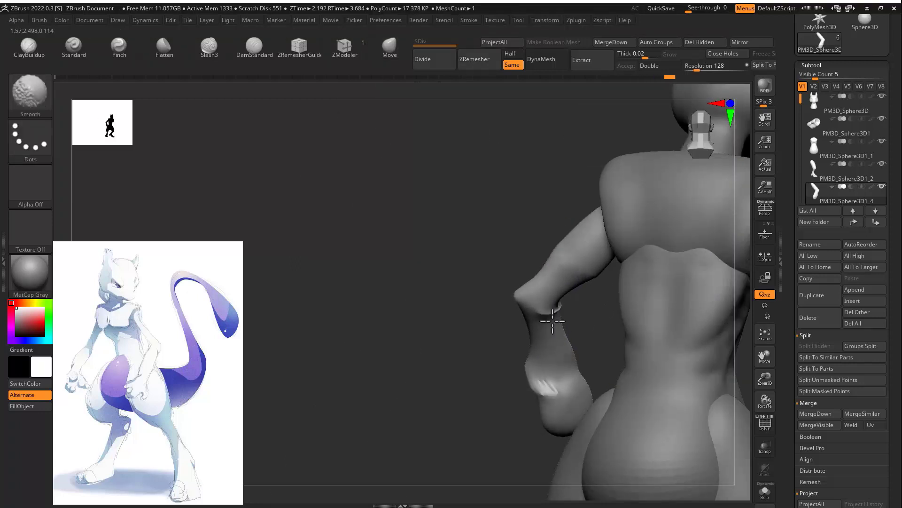
# Step: Isolate the elbow section of the arm and display its polygon wireframe
pyautogui.moveTo(489, 273)
pyautogui.mouseDown()
pyautogui.moveTo(624, 276)
pyautogui.moveTo(623, 235)
pyautogui.mouseUp()
pyautogui.moveTo(631, 236)
pyautogui.keyDown('ctrl'); pyautogui.mouseDown()
pyautogui.moveTo(663, 294)
pyautogui.moveTo(644, 272)
pyautogui.moveTo(497, 331)
pyautogui.mouseUp(); pyautogui.keyUp('ctrl')
pyautogui.hotkey('ctrl', 'z')
pyautogui.keyDown('ctrl'); pyautogui.keyDown('shift'); pyautogui.moveTo(641, 301); pyautogui.dragTo(621, 252); pyautogui.keyUp('shift'); pyautogui.keyUp('ctrl')
pyautogui.hotkey('shift', 'f')
# Step: Apply the Polish deformation to the isolated elbow section and show the whole arm again
pyautogui.moveTo(793, 343); pyautogui.dragTo(793, 56)
pyautogui.click(824, 401)
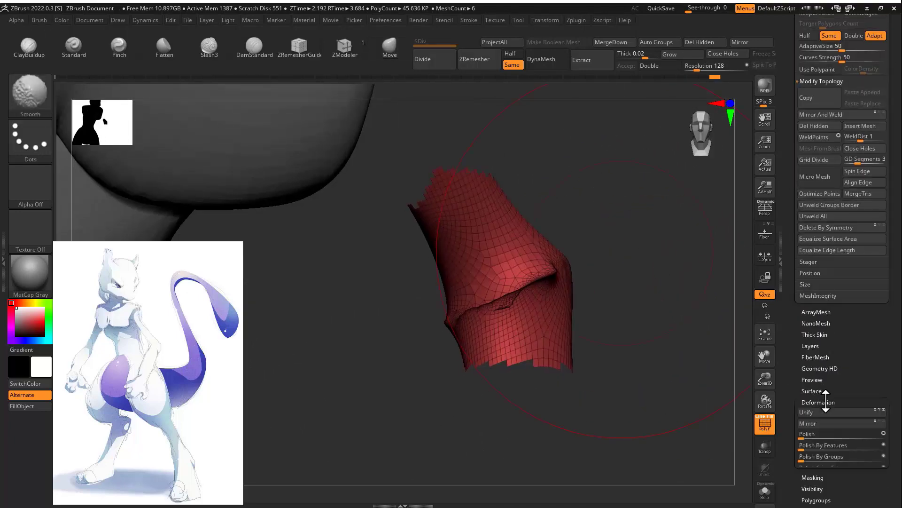
pyautogui.moveTo(814, 139); pyautogui.dragTo(848, 137)
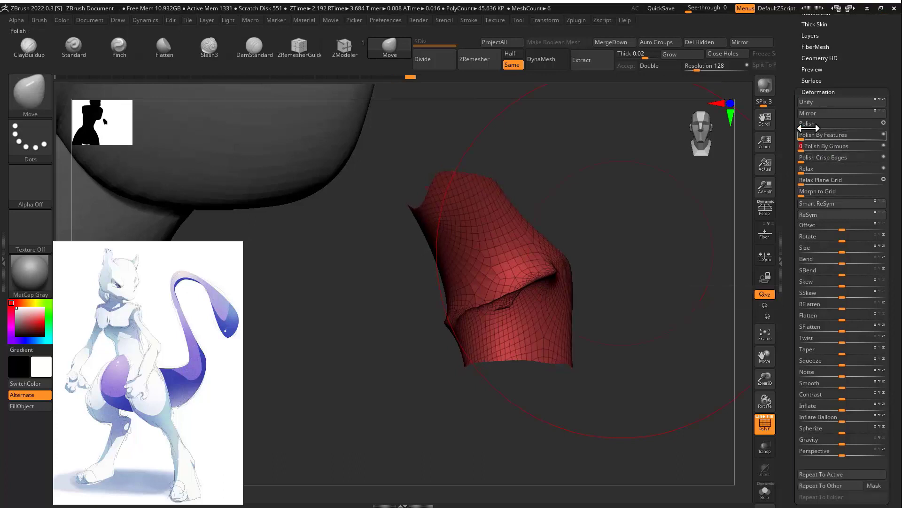
pyautogui.moveTo(728, 191)
pyautogui.mouseDown()
pyautogui.moveTo(608, 263)
pyautogui.moveTo(612, 256)
pyautogui.mouseUp()
pyautogui.keyDown('ctrl'); pyautogui.keyDown('shift'); pyautogui.click(616, 254); pyautogui.keyUp('shift'); pyautogui.keyUp('ctrl')
# Step: Remesh the arm with ZRemesher and smooth the crease on the inside of the elbow
pyautogui.press('s')
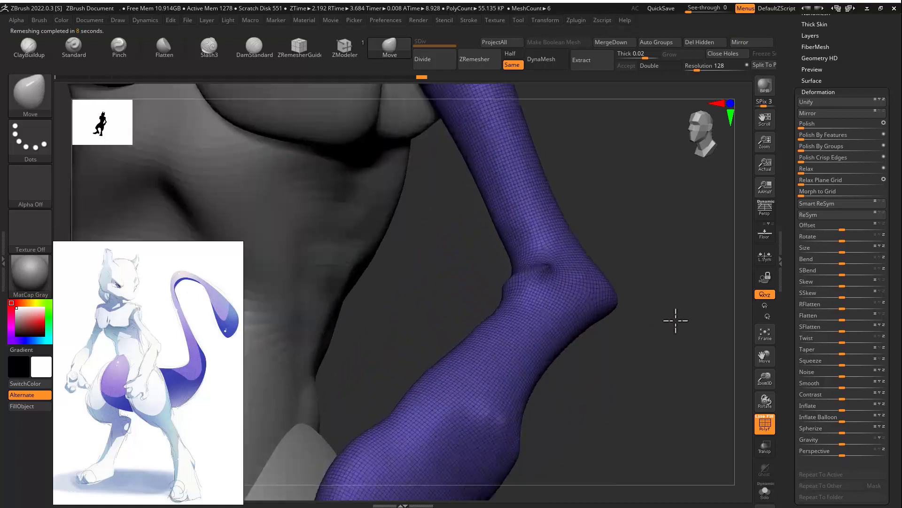
pyautogui.moveTo(676, 321); pyautogui.dragTo(667, 358)
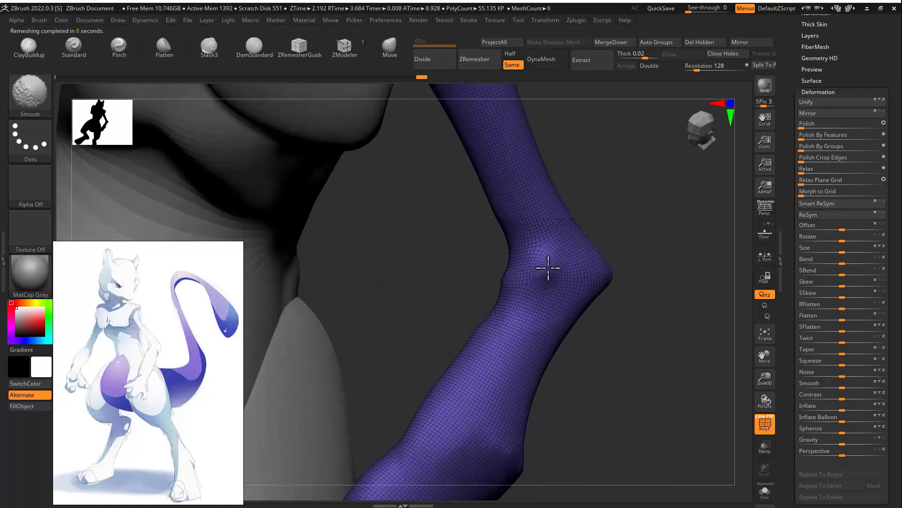
pyautogui.moveTo(667, 244); pyautogui.dragTo(606, 280)
pyautogui.keyDown('alt'); pyautogui.moveTo(536, 301); pyautogui.dragTo(517, 357); pyautogui.keyUp('alt')
pyautogui.moveTo(594, 356)
pyautogui.mouseDown()
pyautogui.moveTo(705, 314)
pyautogui.moveTo(568, 318)
pyautogui.mouseUp()
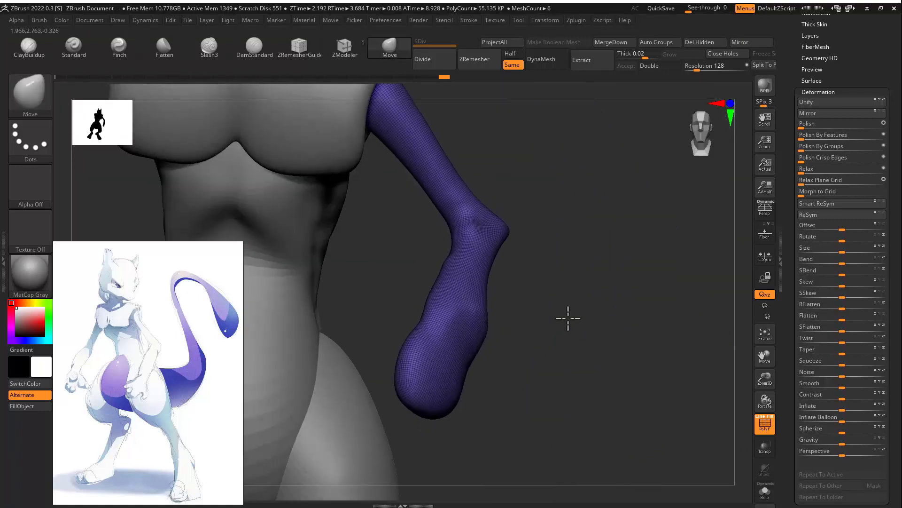
# Step: Shorten the hand end and straighten the forearm with the Move brush
pyautogui.moveTo(401, 370); pyautogui.dragTo(412, 367)
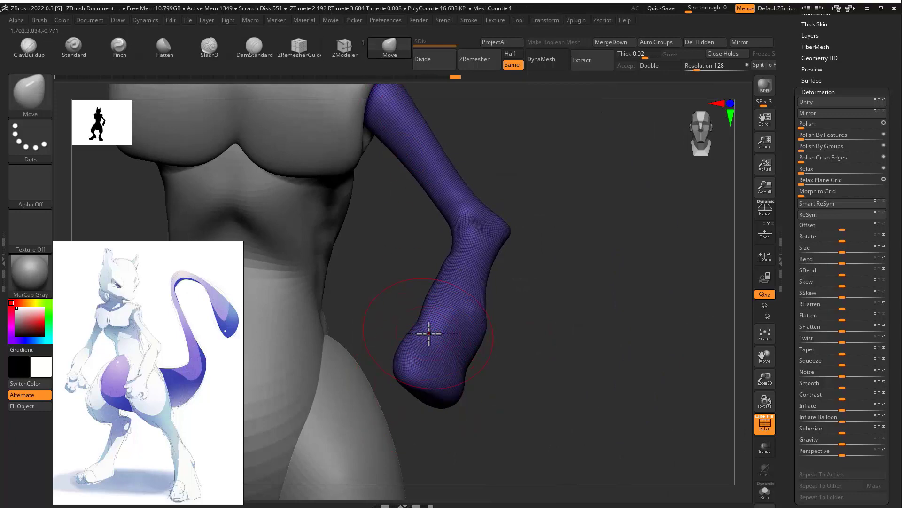
pyautogui.moveTo(470, 320); pyautogui.dragTo(431, 302)
pyautogui.moveTo(569, 303); pyautogui.dragTo(484, 266)
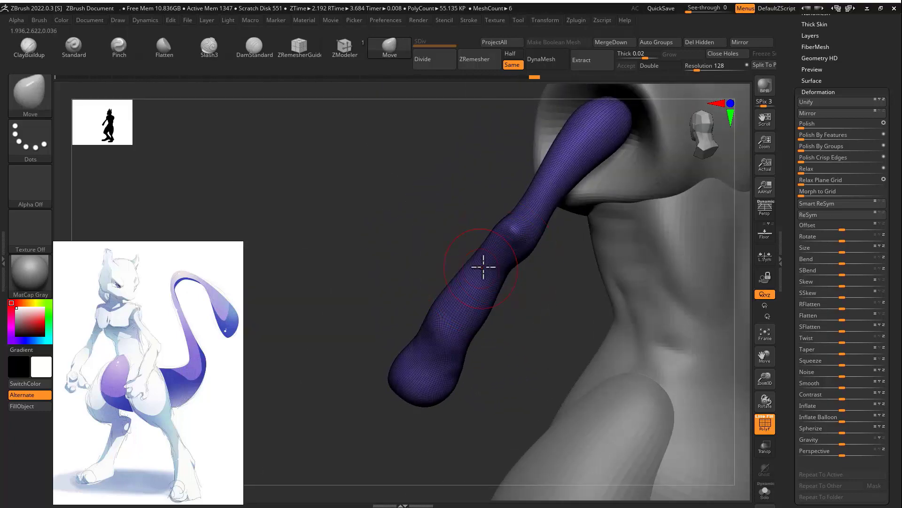
pyautogui.moveTo(425, 277)
pyautogui.mouseDown()
pyautogui.moveTo(482, 279)
pyautogui.moveTo(611, 250)
pyautogui.mouseUp()
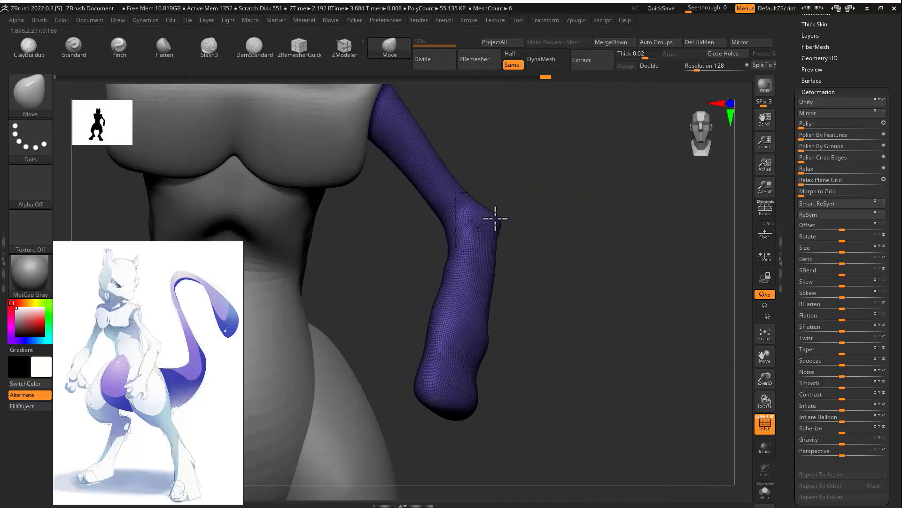
# Step: Refine the elbow and forearm with the Move brush, smooth them, and show only the arm in Solo mode
pyautogui.moveTo(496, 219); pyautogui.dragTo(469, 266)
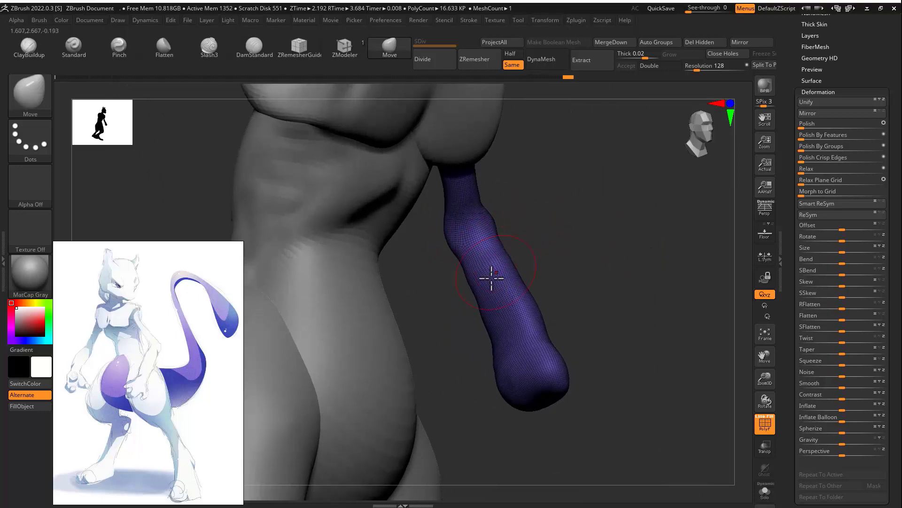
pyautogui.keyDown('shift'); pyautogui.moveTo(529, 308); pyautogui.dragTo(532, 325); pyautogui.keyUp('shift')
pyautogui.moveTo(532, 324); pyautogui.dragTo(520, 245, button='right')
pyautogui.moveTo(595, 242); pyautogui.dragTo(418, 248)
pyautogui.hotkey('alt', 's')
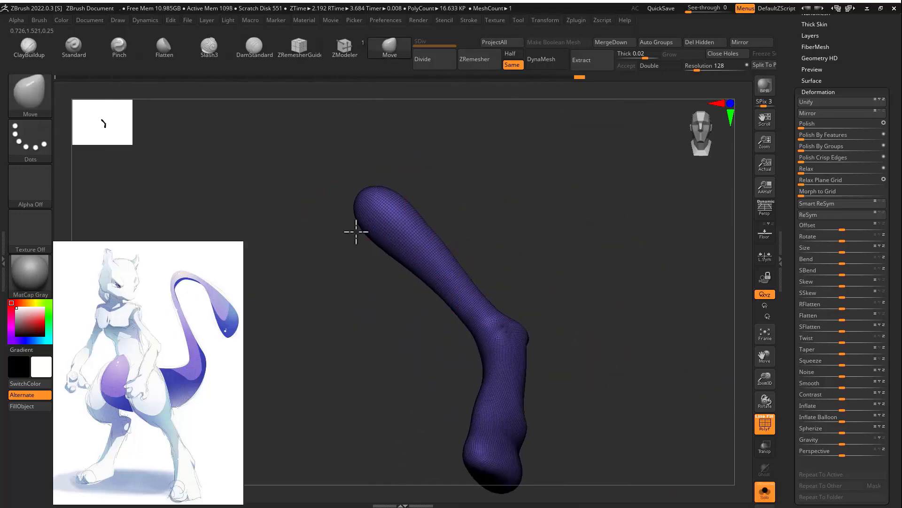
# Step: Build up the elbow and upper forearm with the ClayBuildup brush and smooth the added clay
pyautogui.moveTo(371, 240); pyautogui.dragTo(409, 212)
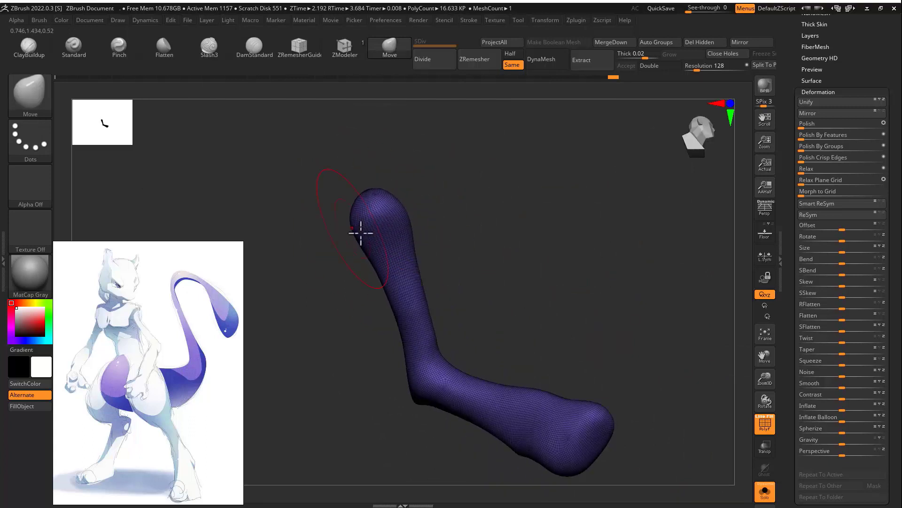
pyautogui.moveTo(437, 333)
pyautogui.mouseDown()
pyautogui.moveTo(428, 334)
pyautogui.moveTo(553, 315)
pyautogui.mouseUp()
pyautogui.press('b')
pyautogui.press('c')
pyautogui.press('b')
pyautogui.moveTo(360, 338)
pyautogui.mouseDown()
pyautogui.moveTo(350, 395)
pyautogui.moveTo(449, 375)
pyautogui.moveTo(494, 308)
pyautogui.moveTo(502, 246)
pyautogui.mouseUp()
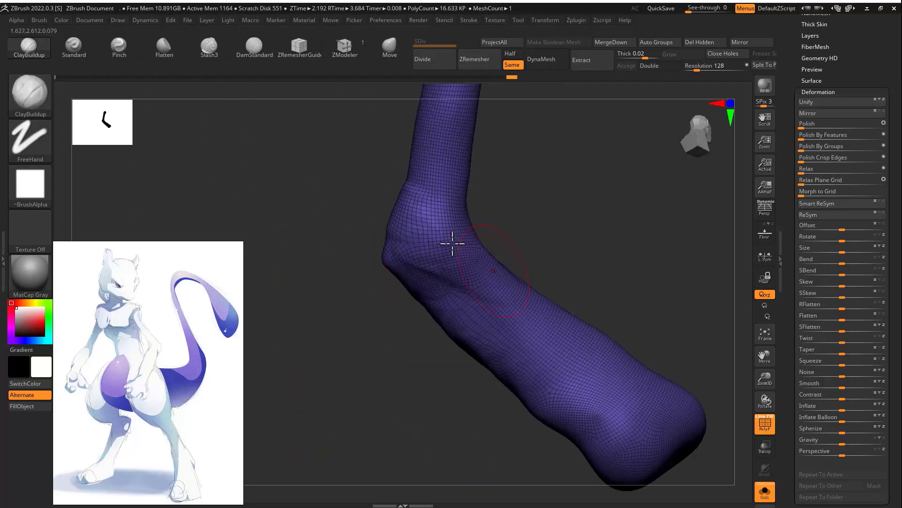
pyautogui.moveTo(504, 326); pyautogui.dragTo(464, 276)
pyautogui.moveTo(545, 259); pyautogui.dragTo(625, 249)
pyautogui.moveTo(498, 239); pyautogui.dragTo(478, 393)
pyautogui.moveTo(484, 329)
pyautogui.keyDown('shift'); pyautogui.mouseDown()
pyautogui.moveTo(505, 268)
pyautogui.moveTo(494, 249)
pyautogui.mouseUp(); pyautogui.keyUp('shift')
pyautogui.moveTo(409, 235); pyautogui.dragTo(336, 221)
pyautogui.moveTo(578, 273); pyautogui.dragTo(363, 328)
pyautogui.press('f')
pyautogui.moveTo(522, 299)
pyautogui.mouseDown()
pyautogui.moveTo(470, 314)
pyautogui.moveTo(533, 303)
pyautogui.mouseUp()
# Step: Reshape the wrist and the hand end of the forearm with the Move brush
pyautogui.click(389, 47)
pyautogui.moveTo(401, 88); pyautogui.dragTo(357, 108)
pyautogui.press('s')
pyautogui.moveTo(380, 334); pyautogui.dragTo(410, 321)
pyautogui.moveTo(451, 365); pyautogui.dragTo(485, 324)
pyautogui.press('s')
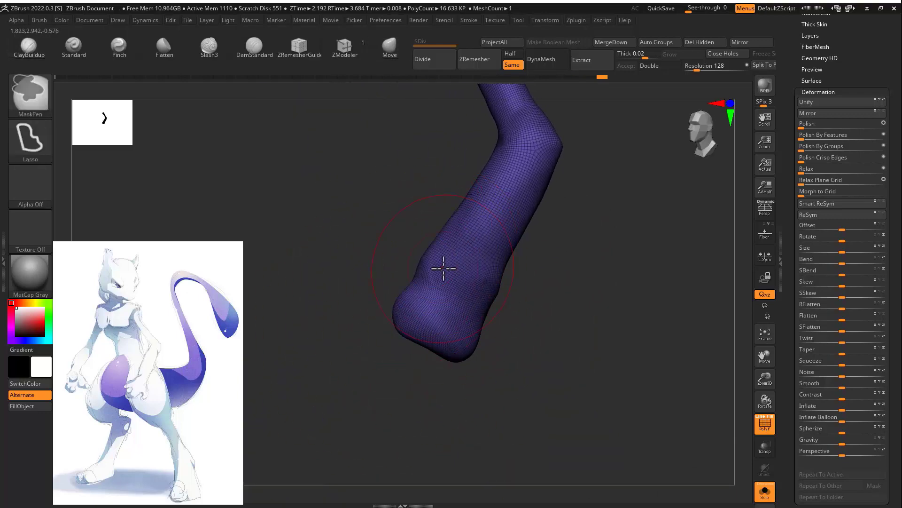
# Step: Carve creases along the wrist and forearm with the DamStandard brush and soften them by smoothing
pyautogui.click(249, 48)
pyautogui.moveTo(332, 196); pyautogui.dragTo(473, 241)
pyautogui.moveTo(412, 241); pyautogui.dragTo(380, 285)
pyautogui.moveTo(439, 259); pyautogui.dragTo(499, 242)
pyautogui.moveTo(369, 296); pyautogui.dragTo(310, 241)
pyautogui.moveTo(430, 242)
pyautogui.mouseDown()
pyautogui.moveTo(455, 233)
pyautogui.moveTo(459, 247)
pyautogui.mouseUp()
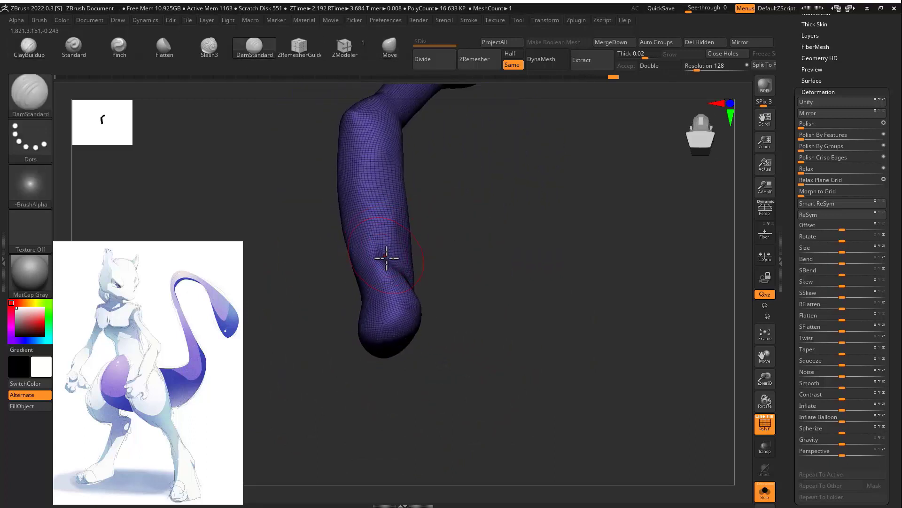
pyautogui.moveTo(387, 258); pyautogui.dragTo(346, 160)
pyautogui.moveTo(416, 165)
pyautogui.mouseDown()
pyautogui.moveTo(440, 218)
pyautogui.moveTo(441, 276)
pyautogui.moveTo(507, 278)
pyautogui.mouseUp()
pyautogui.moveTo(390, 294)
pyautogui.keyDown('shift'); pyautogui.mouseDown()
pyautogui.moveTo(369, 232)
pyautogui.moveTo(460, 265)
pyautogui.moveTo(493, 263)
pyautogui.moveTo(424, 193)
pyautogui.mouseUp(); pyautogui.keyUp('shift')
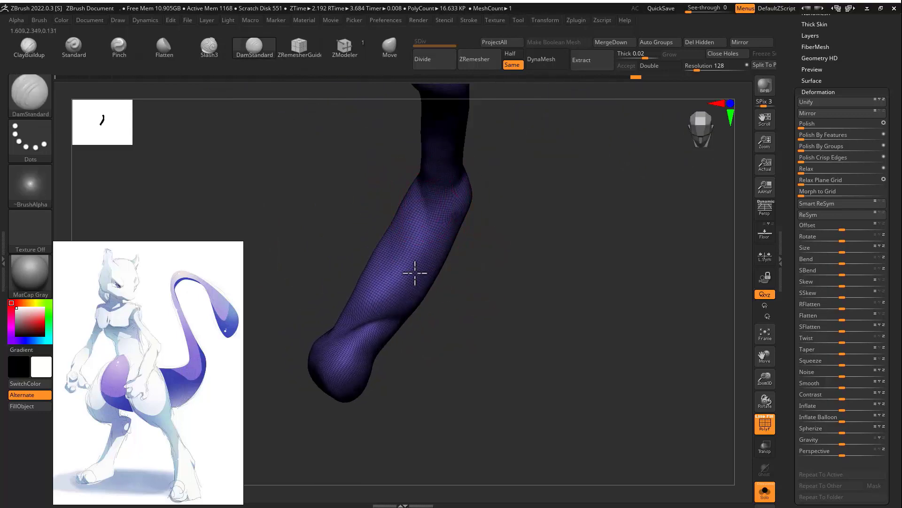
pyautogui.moveTo(396, 285); pyautogui.dragTo(490, 246)
pyautogui.keyDown('shift'); pyautogui.moveTo(428, 239); pyautogui.dragTo(495, 316); pyautogui.keyUp('shift')
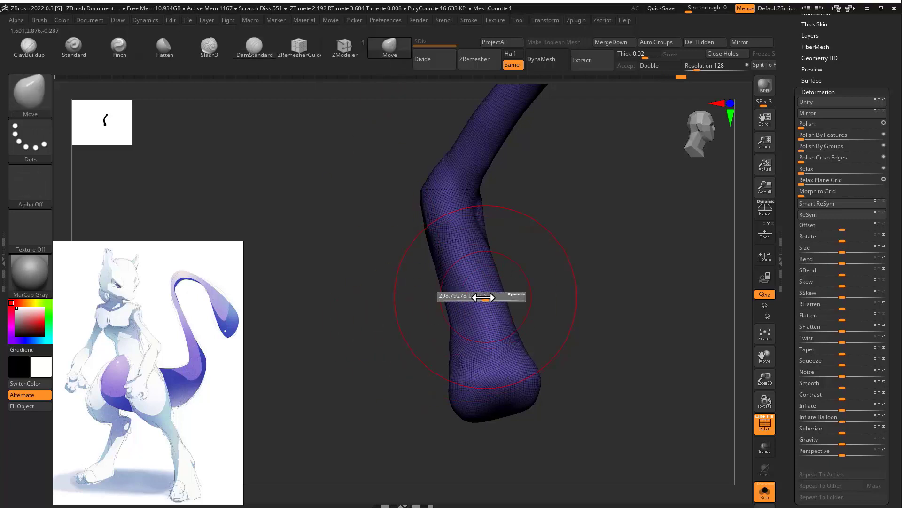
# Step: Narrow the wrist and form the block of the hand with a resized Move brush
pyautogui.moveTo(604, 288); pyautogui.dragTo(480, 328)
pyautogui.press('s')
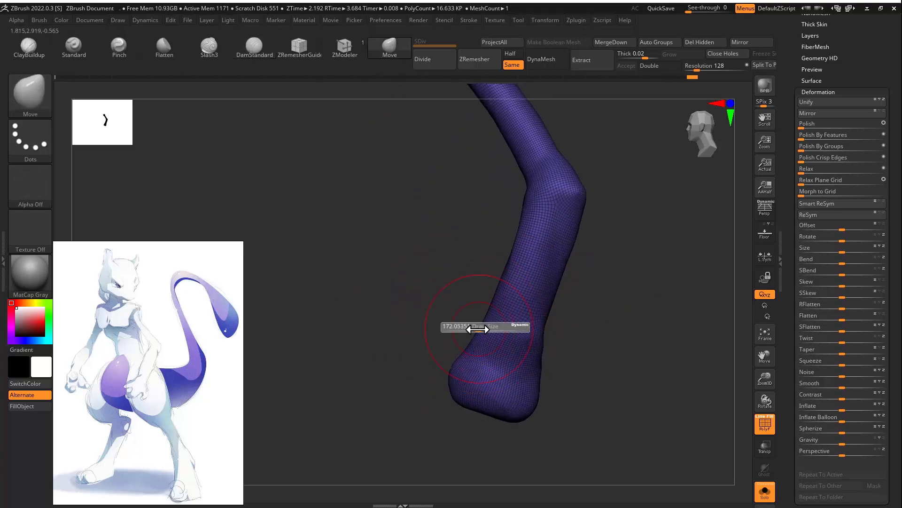
pyautogui.moveTo(524, 335); pyautogui.dragTo(581, 340, button='right')
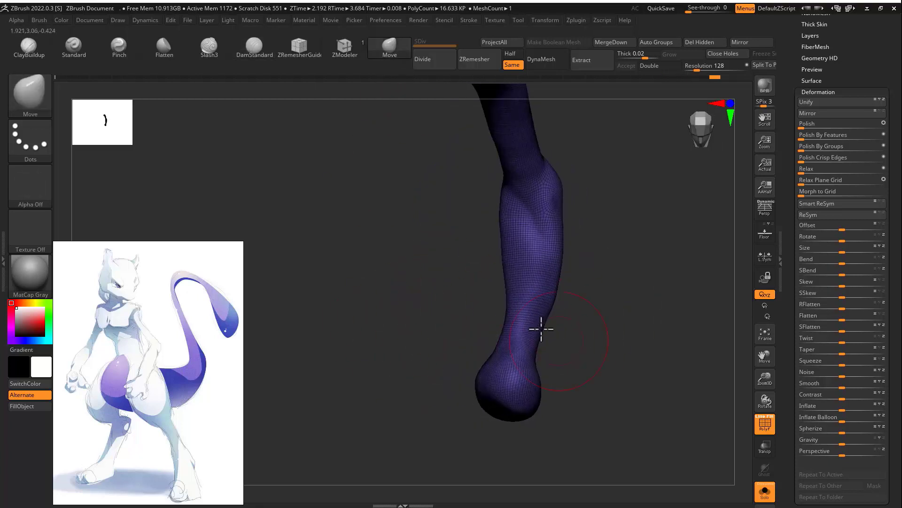
pyautogui.moveTo(536, 395); pyautogui.dragTo(549, 355, button='right')
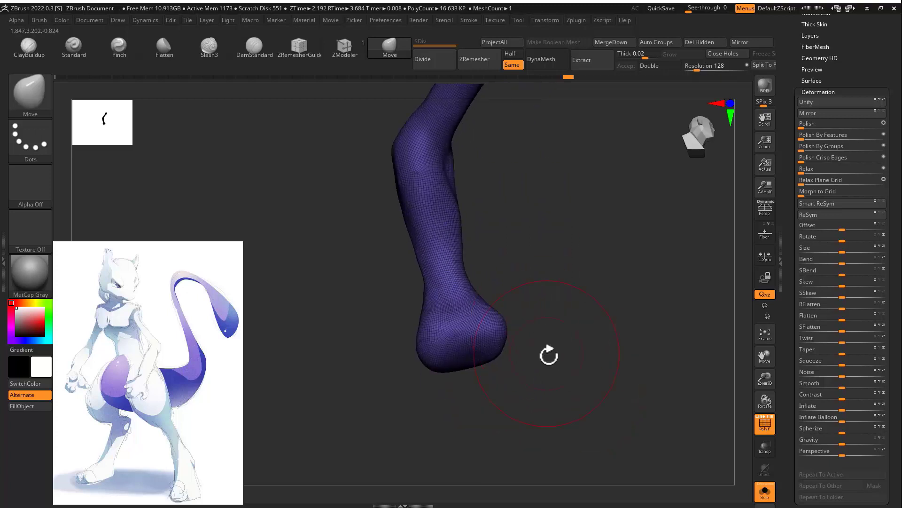
# Step: Pull a first finger out of the hand with the Move brush and undo the last adjustment
pyautogui.moveTo(473, 397); pyautogui.dragTo(451, 403, button='right')
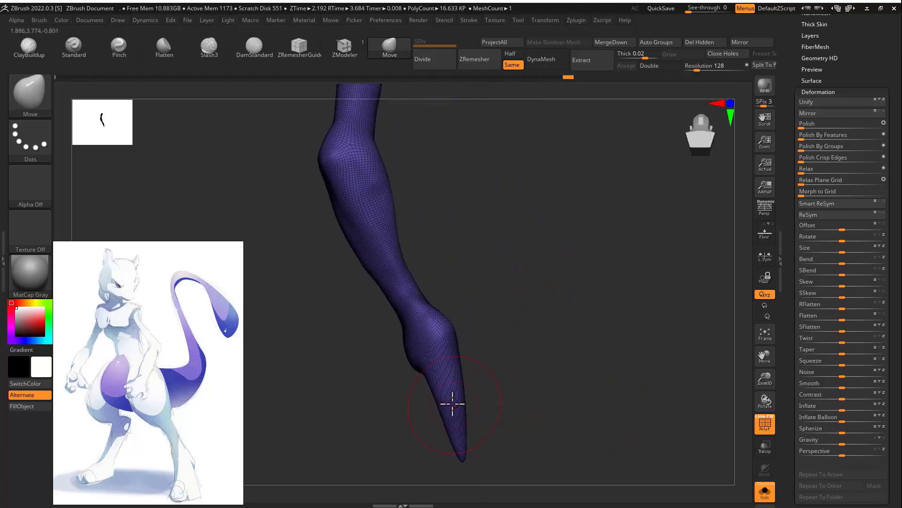
pyautogui.moveTo(458, 433); pyautogui.dragTo(444, 412, button='right')
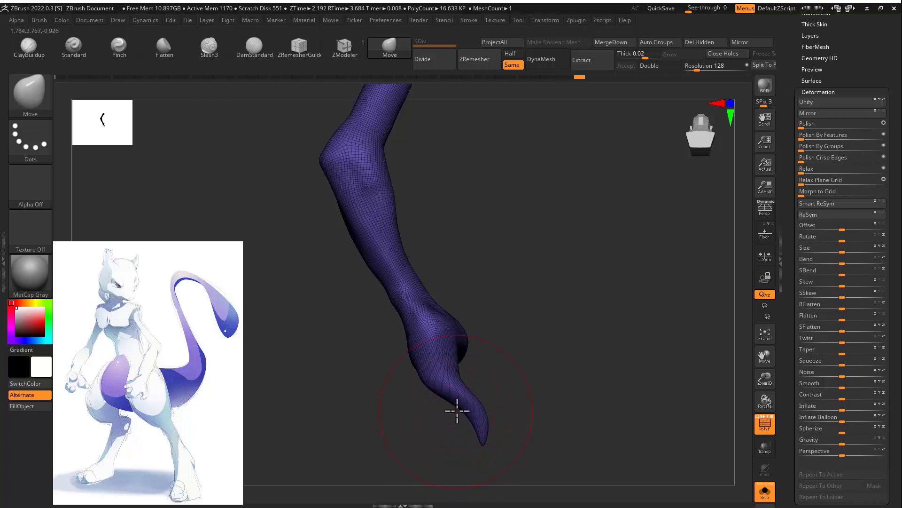
pyautogui.hotkey('ctrl', 'z')
# Step: Mask all but the first finger's tip, rotate the tip inward with the gizmo, and remesh the arm with ZRemesher
pyautogui.moveTo(460, 379)
pyautogui.keyDown('ctrl'); pyautogui.mouseDown()
pyautogui.moveTo(526, 461)
pyautogui.moveTo(505, 463)
pyautogui.mouseUp(); pyautogui.keyUp('ctrl')
pyautogui.keyDown('ctrl'); pyautogui.click(513, 449); pyautogui.keyUp('ctrl')
pyautogui.press('w')
pyautogui.keyDown('alt'); pyautogui.click(476, 407); pyautogui.keyUp('alt')
pyautogui.moveTo(515, 387); pyautogui.dragTo(447, 363)
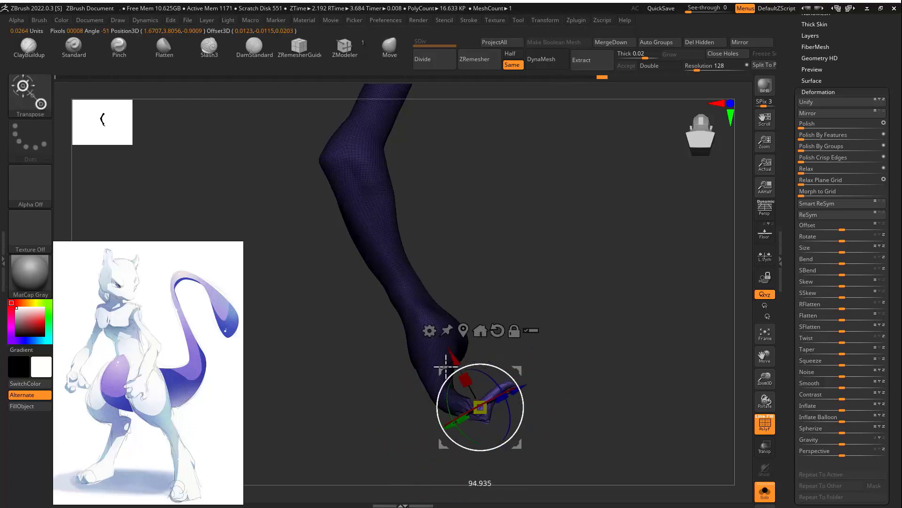
pyautogui.moveTo(519, 370)
pyautogui.mouseDown()
pyautogui.moveTo(507, 361)
pyautogui.moveTo(552, 369)
pyautogui.mouseUp()
pyautogui.press('q')
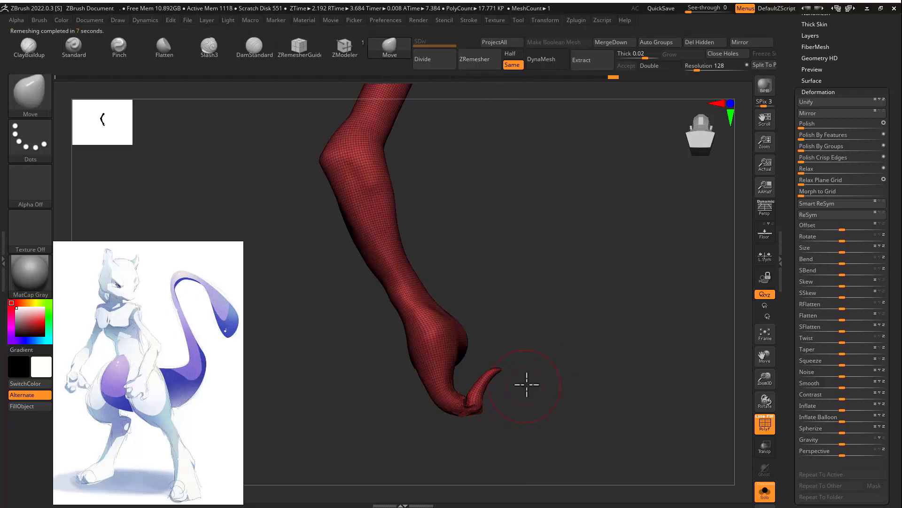
# Step: Refine the thickness and curl of the first finger with the Flatten and Move brushes
pyautogui.moveTo(474, 400)
pyautogui.keyDown('ctrl'); pyautogui.mouseDown(button='right')
pyautogui.moveTo(457, 419)
pyautogui.moveTo(539, 418)
pyautogui.moveTo(486, 437)
pyautogui.moveTo(577, 421)
pyautogui.moveTo(552, 373)
pyautogui.moveTo(588, 290)
pyautogui.moveTo(421, 114)
pyautogui.mouseUp(button='right'); pyautogui.keyUp('ctrl')
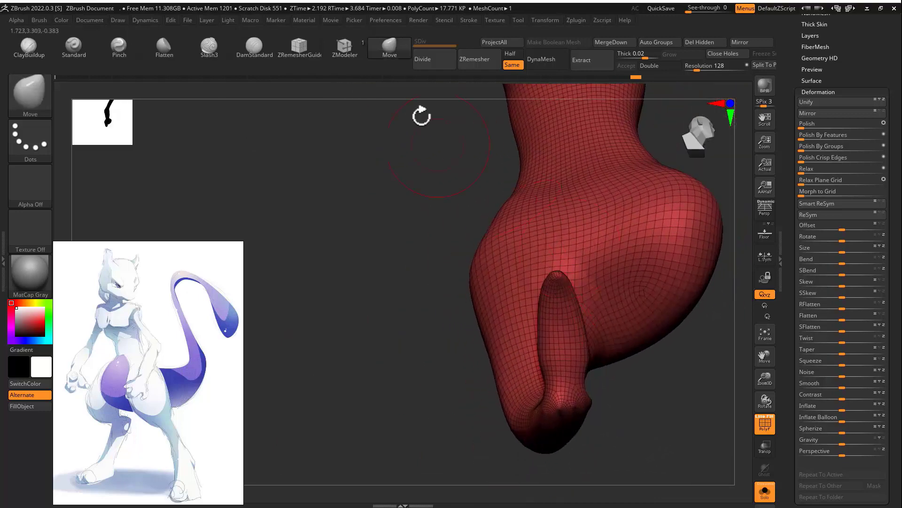
pyautogui.click(164, 47)
pyautogui.moveTo(343, 263)
pyautogui.mouseDown(button='right')
pyautogui.moveTo(362, 330)
pyautogui.moveTo(385, 329)
pyautogui.mouseUp(button='right')
pyautogui.moveTo(559, 325); pyautogui.dragTo(402, 176, button='right')
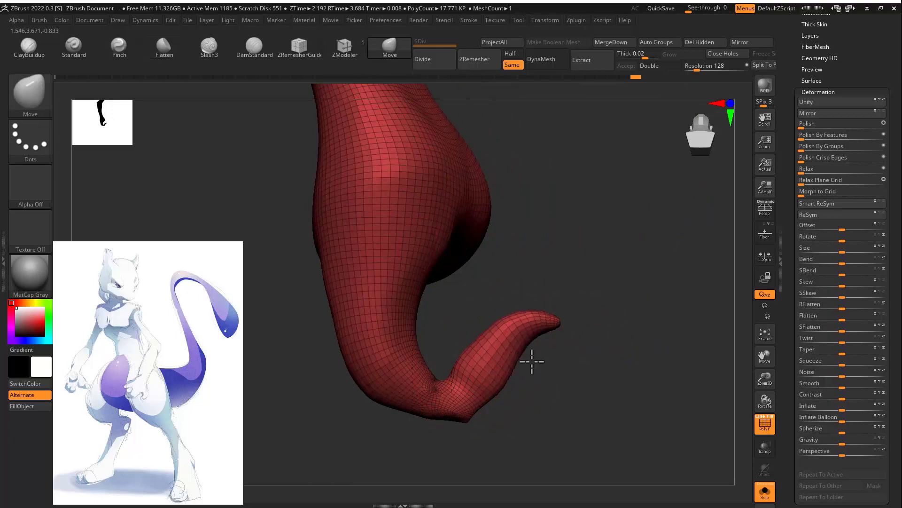
pyautogui.moveTo(559, 325); pyautogui.dragTo(426, 344, button='right')
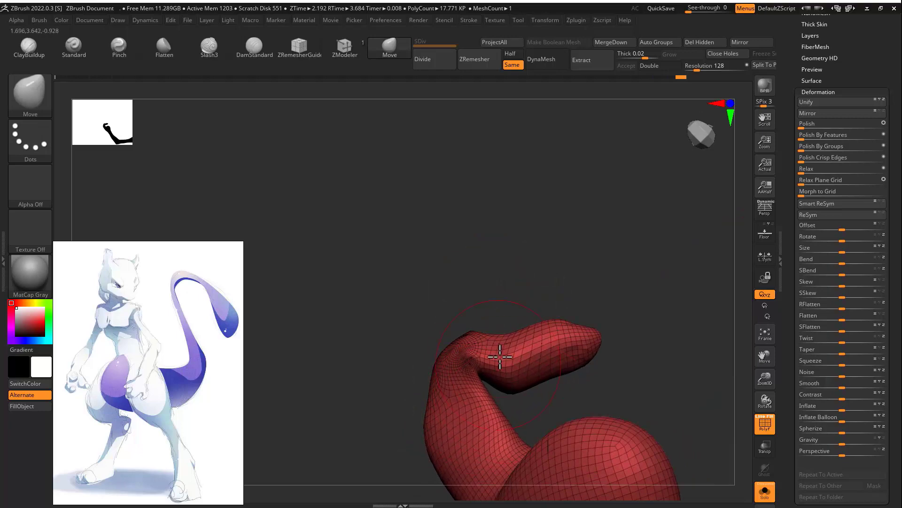
# Step: Pull a second finger out of the hand with the Move brush and mask the first finger
pyautogui.moveTo(499, 357); pyautogui.dragTo(548, 327, button='right')
pyautogui.moveTo(393, 173)
pyautogui.mouseDown(button='right')
pyautogui.moveTo(427, 237)
pyautogui.moveTo(599, 225)
pyautogui.moveTo(641, 233)
pyautogui.moveTo(638, 200)
pyautogui.mouseUp(button='right')
pyautogui.moveTo(637, 197)
pyautogui.keyDown('ctrl'); pyautogui.mouseDown()
pyautogui.moveTo(570, 257)
pyautogui.moveTo(570, 226)
pyautogui.mouseUp(); pyautogui.keyUp('ctrl')
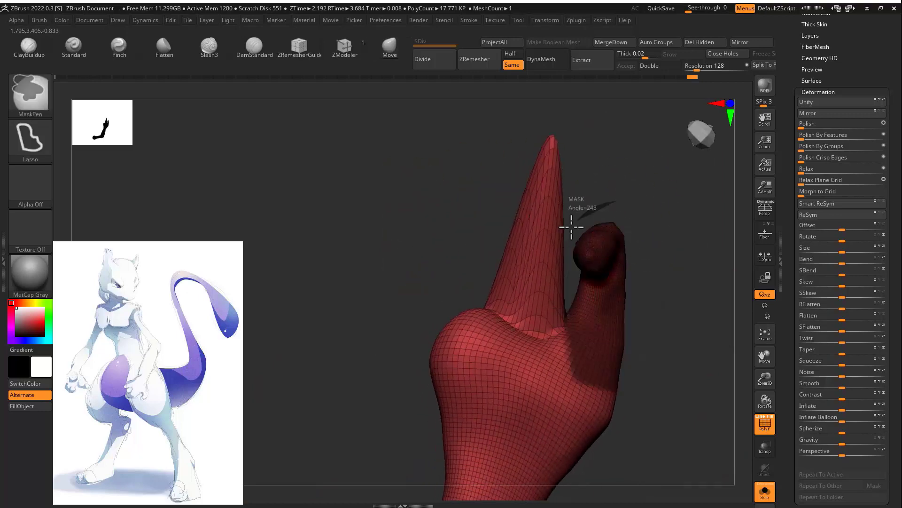
pyautogui.moveTo(611, 240)
pyautogui.mouseDown(button='right')
pyautogui.moveTo(592, 258)
pyautogui.moveTo(625, 282)
pyautogui.mouseUp(button='right')
# Step: Try to bend the second finger inward with a resized Move brush
pyautogui.press('s')
pyautogui.moveTo(548, 300)
pyautogui.mouseDown()
pyautogui.moveTo(529, 294)
pyautogui.moveTo(558, 300)
pyautogui.moveTo(578, 238)
pyautogui.moveTo(622, 207)
pyautogui.moveTo(692, 316)
pyautogui.mouseUp()
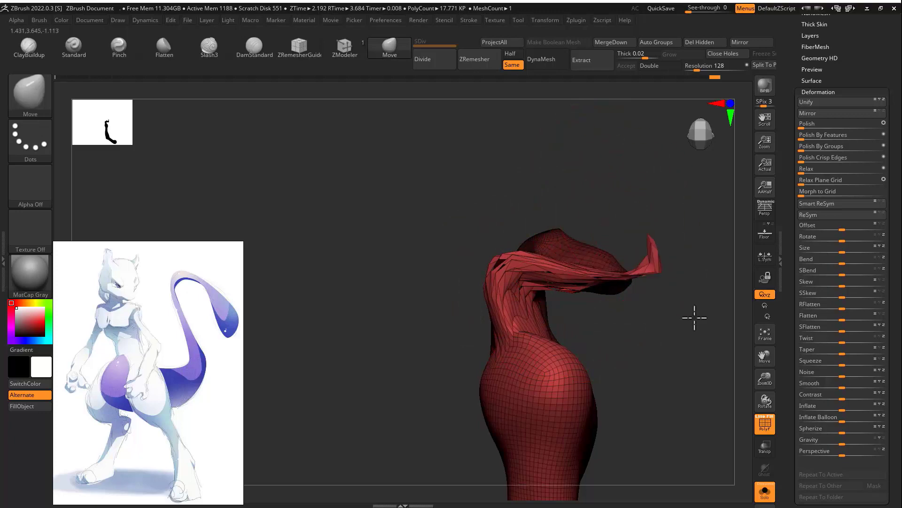
pyautogui.hotkey('ctrl', 'z')
# Step: Isolate the second finger's tip with a mask, rotate it inward with the gizmo, and remesh the arm with ZRemesher
pyautogui.moveTo(671, 264)
pyautogui.mouseDown(button='right')
pyautogui.moveTo(709, 237)
pyautogui.moveTo(617, 241)
pyautogui.mouseUp(button='right')
pyautogui.moveTo(614, 274)
pyautogui.keyDown('ctrl'); pyautogui.mouseDown()
pyautogui.moveTo(536, 185)
pyautogui.moveTo(548, 224)
pyautogui.mouseUp(); pyautogui.keyUp('ctrl')
pyautogui.keyDown('ctrl'); pyautogui.moveTo(528, 205); pyautogui.dragTo(525, 264); pyautogui.keyUp('ctrl')
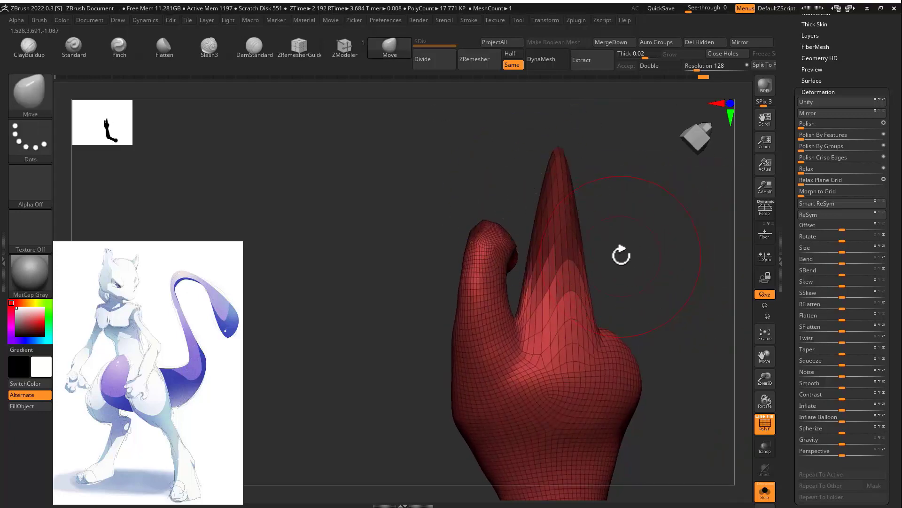
pyautogui.press('w')
pyautogui.moveTo(622, 255)
pyautogui.mouseDown(button='right')
pyautogui.moveTo(607, 240)
pyautogui.moveTo(555, 237)
pyautogui.mouseUp(button='right')
pyautogui.keyDown('alt'); pyautogui.moveTo(514, 224); pyautogui.dragTo(590, 166); pyautogui.keyUp('alt')
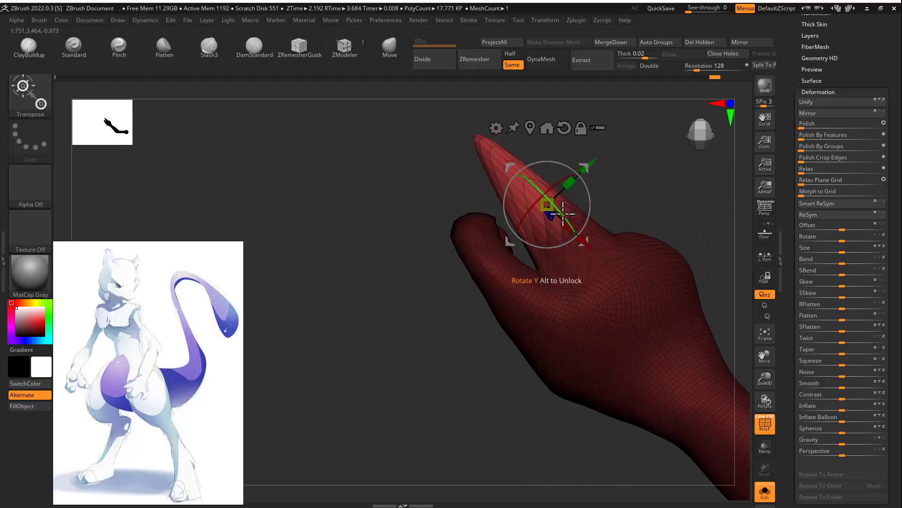
pyautogui.moveTo(563, 214); pyautogui.dragTo(498, 209, button='right')
pyautogui.moveTo(595, 221); pyautogui.dragTo(595, 225)
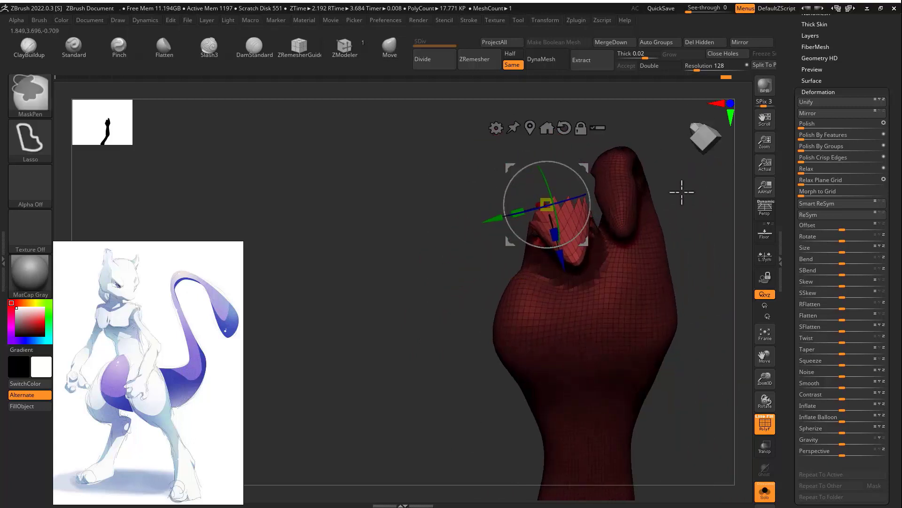
pyautogui.moveTo(681, 191); pyautogui.dragTo(632, 228, button='right')
pyautogui.moveTo(588, 172); pyautogui.dragTo(606, 167)
pyautogui.keyDown('ctrl'); pyautogui.moveTo(517, 141); pyautogui.dragTo(497, 118); pyautogui.keyUp('ctrl')
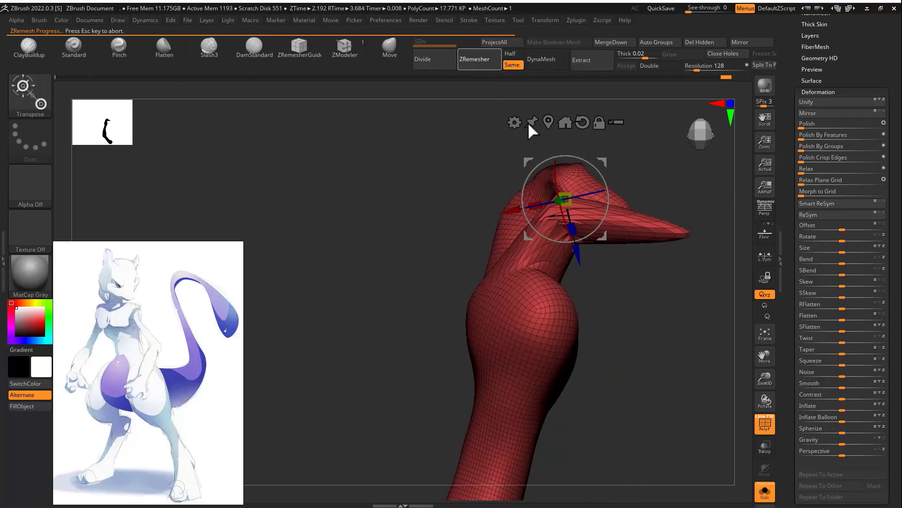
# Step: Smooth the creased knuckle and the base of the second finger
pyautogui.press('q')
pyautogui.moveTo(568, 214)
pyautogui.mouseDown(button='right')
pyautogui.moveTo(556, 260)
pyautogui.moveTo(630, 240)
pyautogui.mouseUp(button='right')
pyautogui.keyDown('ctrl'); pyautogui.moveTo(631, 240); pyautogui.dragTo(655, 320); pyautogui.keyUp('ctrl')
pyautogui.moveTo(616, 235); pyautogui.dragTo(589, 234, button='right')
pyautogui.keyDown('shift'); pyautogui.moveTo(589, 235); pyautogui.dragTo(581, 235); pyautogui.keyUp('shift')
pyautogui.moveTo(581, 235); pyautogui.dragTo(574, 218, button='right')
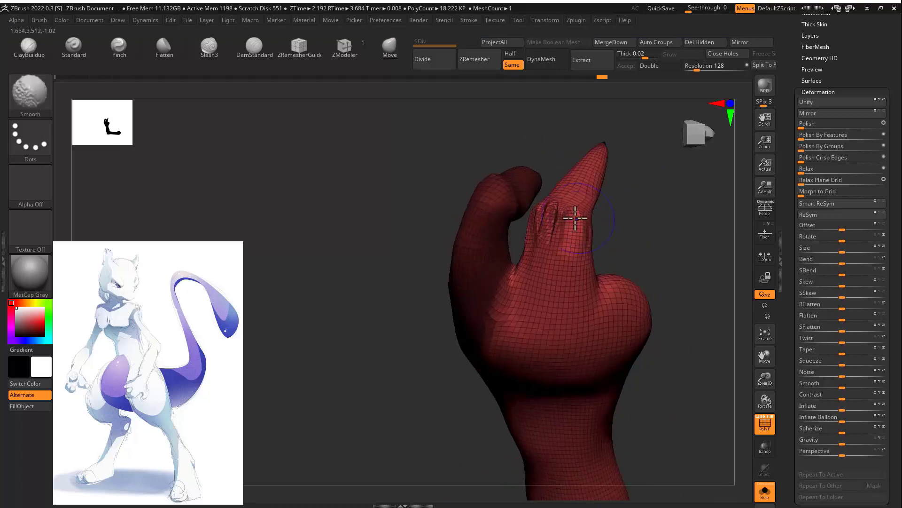
pyautogui.keyDown('shift'); pyautogui.moveTo(573, 218); pyautogui.dragTo(557, 225); pyautogui.keyUp('shift')
pyautogui.moveTo(557, 226)
pyautogui.mouseDown(button='right')
pyautogui.moveTo(616, 195)
pyautogui.moveTo(583, 202)
pyautogui.moveTo(663, 199)
pyautogui.moveTo(528, 276)
pyautogui.mouseUp(button='right')
# Step: Adjust the second finger's shape with the Move brush and level its tip with the Flatten brush
pyautogui.click(390, 53)
pyautogui.moveTo(580, 332)
pyautogui.mouseDown(button='right')
pyautogui.moveTo(578, 272)
pyautogui.moveTo(606, 245)
pyautogui.moveTo(583, 217)
pyautogui.moveTo(687, 225)
pyautogui.moveTo(685, 193)
pyautogui.moveTo(483, 254)
pyautogui.mouseUp(button='right')
pyautogui.press('s')
pyautogui.press('b')
pyautogui.press('f')
pyautogui.press('l')
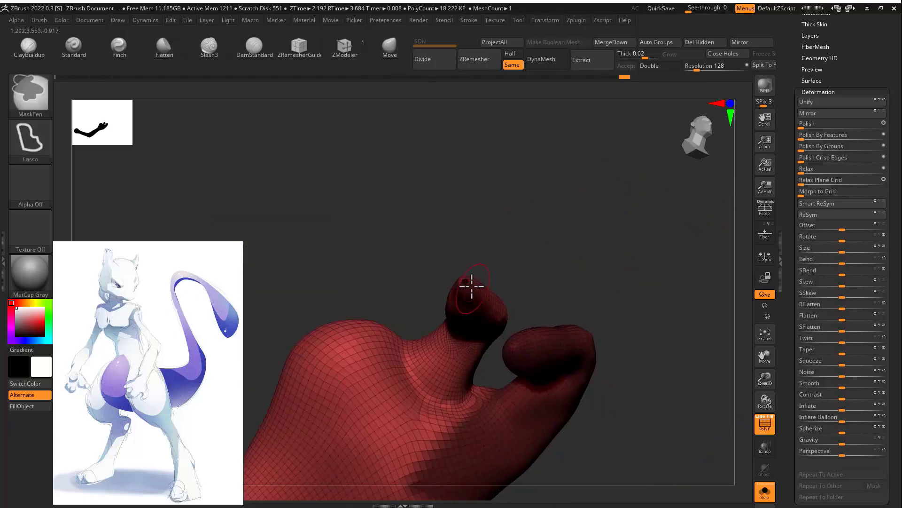
# Step: Mask the hand around the second finger's end, rotate that end toward the palm, and remesh the arm with ZRemesher
pyautogui.moveTo(524, 275)
pyautogui.mouseDown(button='right')
pyautogui.moveTo(521, 204)
pyautogui.moveTo(423, 318)
pyautogui.mouseUp(button='right')
pyautogui.press('ctrl')
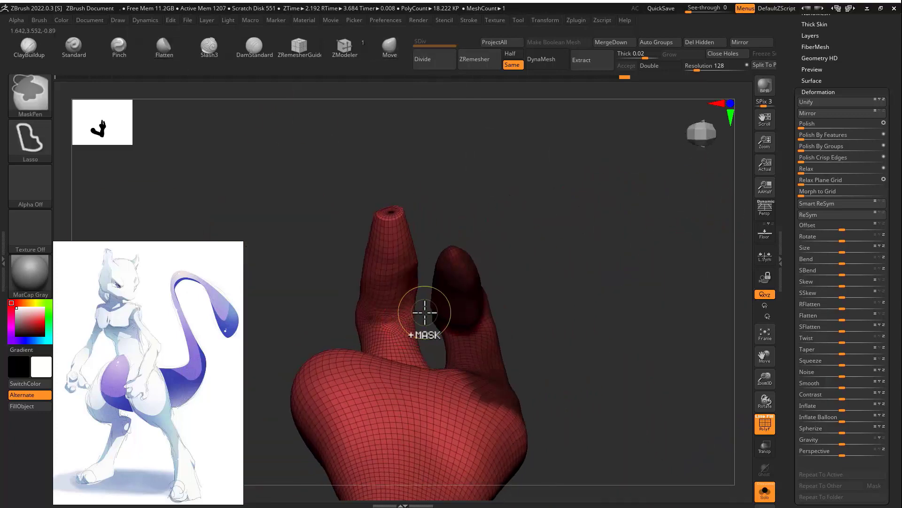
pyautogui.moveTo(419, 319)
pyautogui.keyDown('ctrl'); pyautogui.keyDown('alt'); pyautogui.mouseDown()
pyautogui.moveTo(439, 163)
pyautogui.moveTo(447, 174)
pyautogui.mouseUp(); pyautogui.keyUp('alt'); pyautogui.keyUp('ctrl')
pyautogui.moveTo(447, 174)
pyautogui.mouseDown(button='right')
pyautogui.moveTo(512, 203)
pyautogui.moveTo(544, 243)
pyautogui.mouseUp(button='right')
pyautogui.keyDown('ctrl'); pyautogui.click(394, 332); pyautogui.keyUp('ctrl')
pyautogui.press('w')
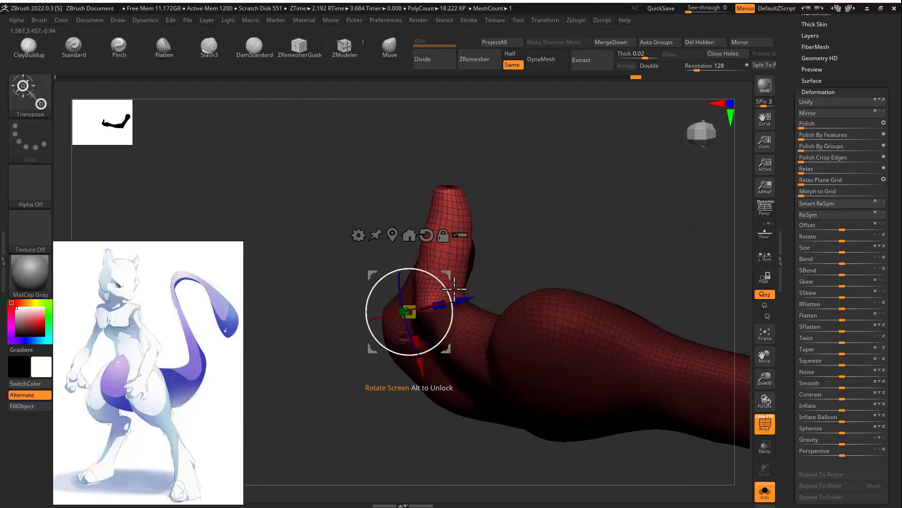
pyautogui.click(392, 234)
pyautogui.moveTo(489, 256); pyautogui.dragTo(541, 155, button='right')
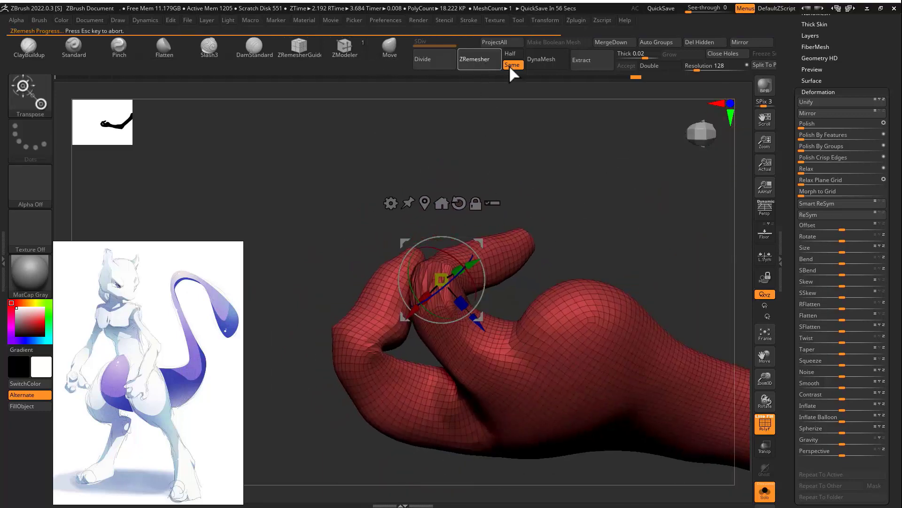
# Step: Refine the two fingers and flatten their tips with the Flatten brush
pyautogui.moveTo(541, 197)
pyautogui.mouseDown(button='right')
pyautogui.moveTo(615, 233)
pyautogui.moveTo(628, 280)
pyautogui.moveTo(536, 210)
pyautogui.mouseUp(button='right')
pyautogui.press('q')
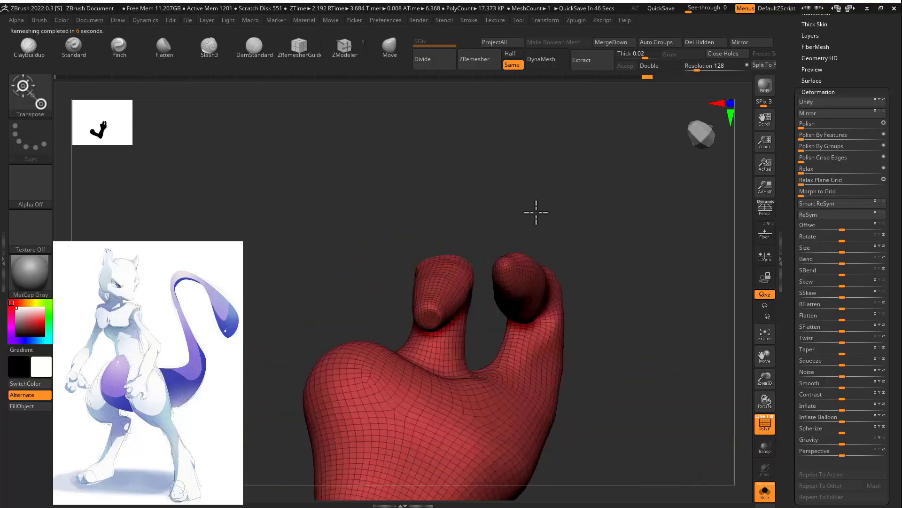
pyautogui.moveTo(507, 268)
pyautogui.mouseDown(button='right')
pyautogui.moveTo(590, 284)
pyautogui.moveTo(528, 327)
pyautogui.moveTo(523, 306)
pyautogui.moveTo(591, 256)
pyautogui.moveTo(614, 301)
pyautogui.moveTo(576, 407)
pyautogui.moveTo(619, 216)
pyautogui.moveTo(675, 232)
pyautogui.moveTo(616, 238)
pyautogui.moveTo(656, 282)
pyautogui.moveTo(429, 201)
pyautogui.mouseUp(button='right')
pyautogui.moveTo(484, 279)
pyautogui.mouseDown(button='right')
pyautogui.moveTo(429, 290)
pyautogui.moveTo(520, 272)
pyautogui.mouseUp(button='right')
# Step: Mask the hand around the fingertip, adjust the finger's bend with the gizmo, and clear the mask
pyautogui.keyDown('ctrl'); pyautogui.click(429, 290); pyautogui.keyUp('ctrl')
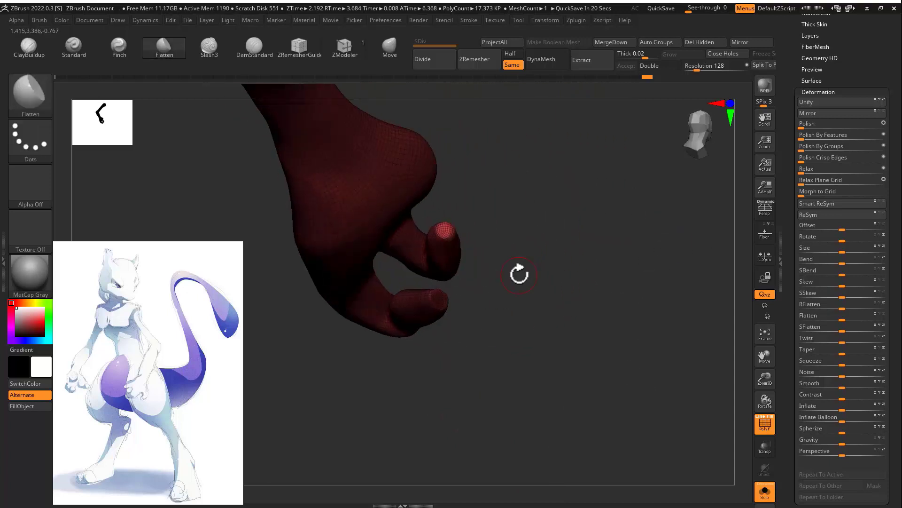
pyautogui.press('w')
pyautogui.moveTo(482, 218); pyautogui.dragTo(485, 214)
pyautogui.moveTo(521, 205); pyautogui.dragTo(496, 149, button='right')
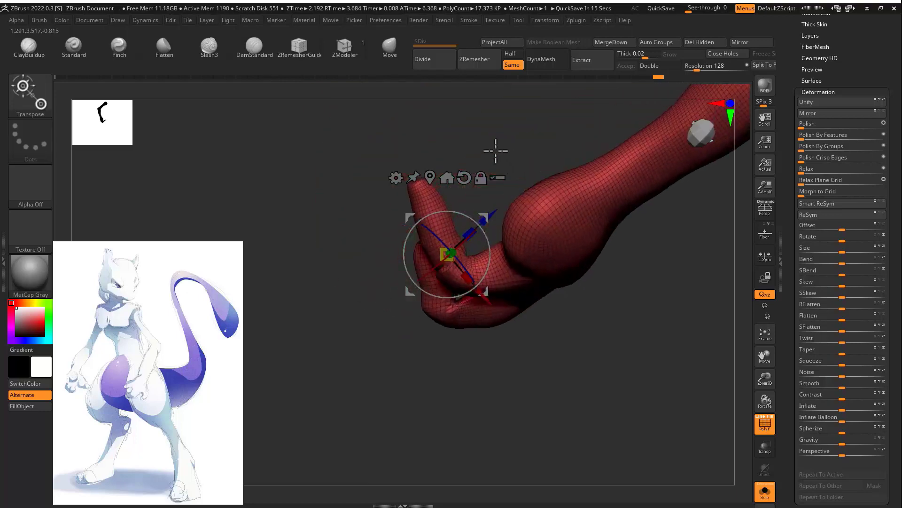
pyautogui.moveTo(484, 215); pyautogui.dragTo(508, 170)
pyautogui.moveTo(508, 169)
pyautogui.mouseDown(button='right')
pyautogui.moveTo(523, 119)
pyautogui.moveTo(554, 274)
pyautogui.moveTo(504, 224)
pyautogui.mouseUp(button='right')
pyautogui.press('q')
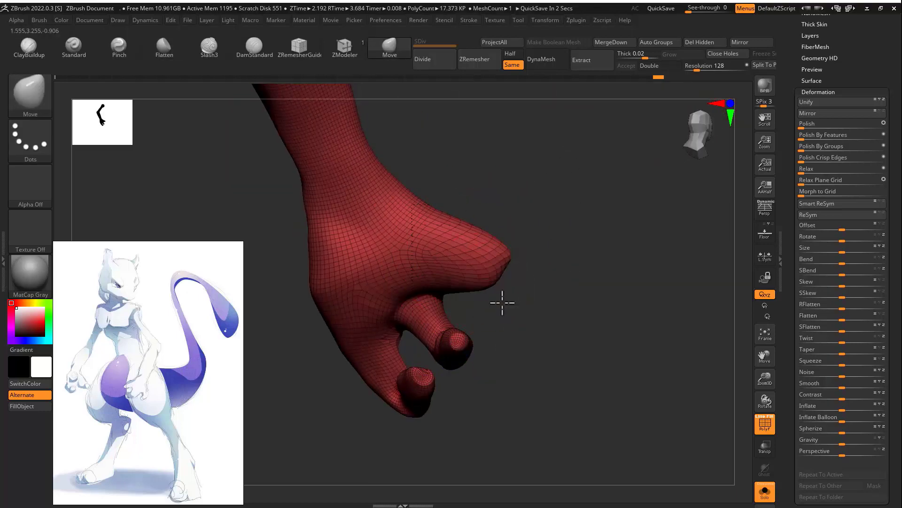
# Step: Shape a thumb from the side of the palm with the Move brush and remesh the arm with ZRemesher
pyautogui.moveTo(502, 302); pyautogui.dragTo(544, 305, button='right')
pyautogui.moveTo(519, 274)
pyautogui.mouseDown(button='right')
pyautogui.moveTo(478, 319)
pyautogui.moveTo(425, 296)
pyautogui.moveTo(464, 252)
pyautogui.moveTo(454, 235)
pyautogui.moveTo(544, 232)
pyautogui.moveTo(467, 322)
pyautogui.moveTo(492, 236)
pyautogui.mouseUp(button='right')
pyautogui.press('s')
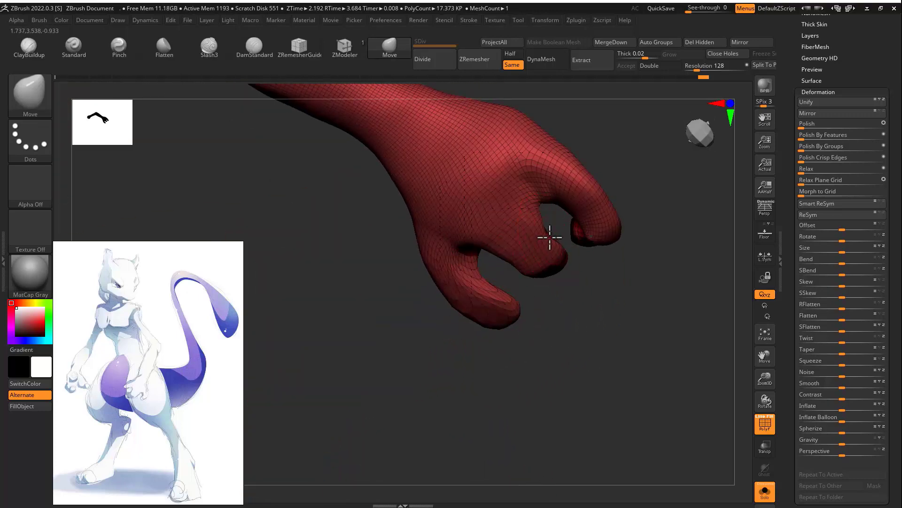
pyautogui.moveTo(554, 243); pyautogui.dragTo(507, 197, button='right')
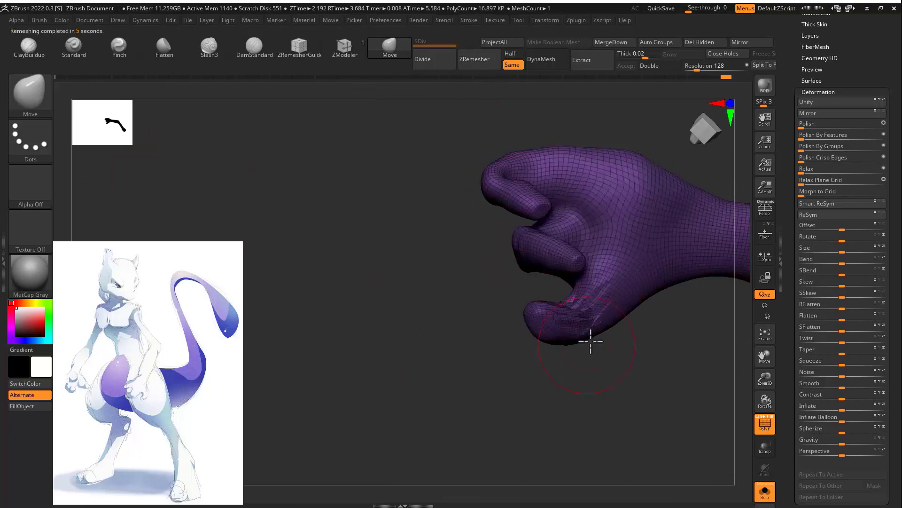
# Step: Flatten the back of the hand and the thumb area with the Flatten brush
pyautogui.press('shift')
pyautogui.moveTo(585, 320)
pyautogui.mouseDown(button='right')
pyautogui.moveTo(586, 329)
pyautogui.moveTo(329, 94)
pyautogui.mouseUp(button='right')
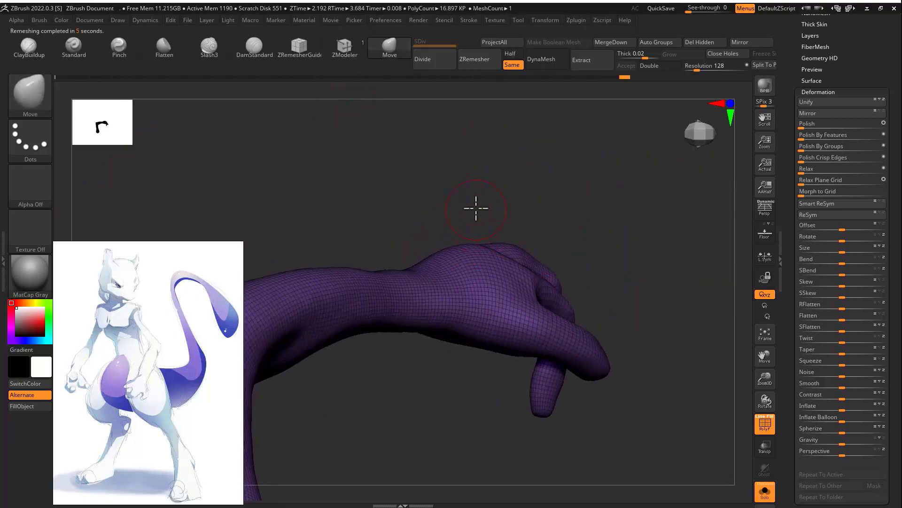
pyautogui.moveTo(476, 208)
pyautogui.mouseDown(button='right')
pyautogui.moveTo(359, 179)
pyautogui.moveTo(376, 192)
pyautogui.mouseUp(button='right')
pyautogui.press('4')
pyautogui.press('s')
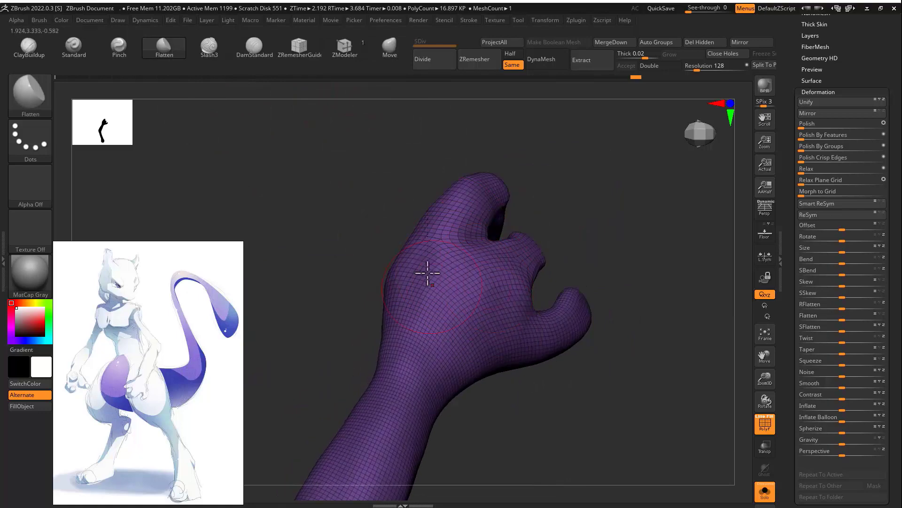
pyautogui.moveTo(428, 273); pyautogui.dragTo(544, 374, button='right')
pyautogui.moveTo(519, 199); pyautogui.dragTo(477, 205)
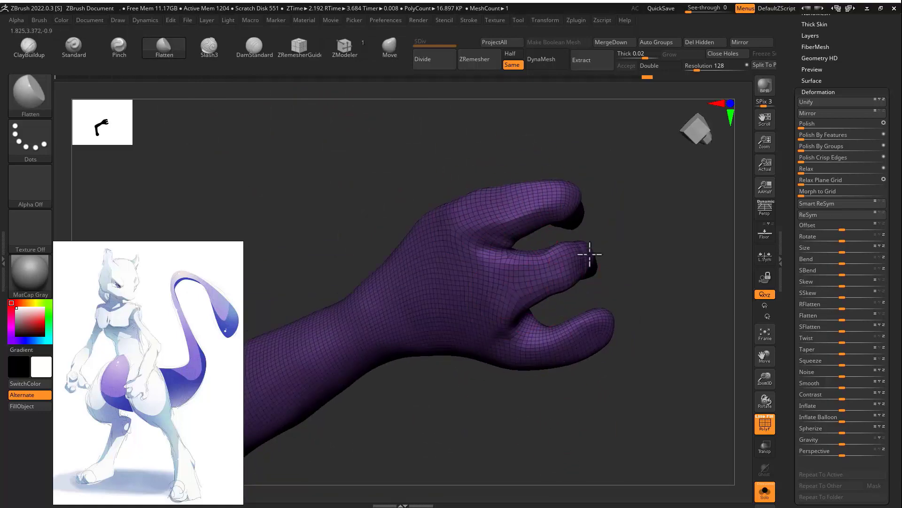
pyautogui.moveTo(524, 357); pyautogui.dragTo(588, 339)
# Step: Adjust the shape of the fingertip with the Move brush
pyautogui.moveTo(610, 340)
pyautogui.mouseDown(button='right')
pyautogui.moveTo(616, 213)
pyautogui.moveTo(611, 225)
pyautogui.mouseUp(button='right')
pyautogui.press('b')
pyautogui.press('m')
pyautogui.press('v')
pyautogui.press('s')
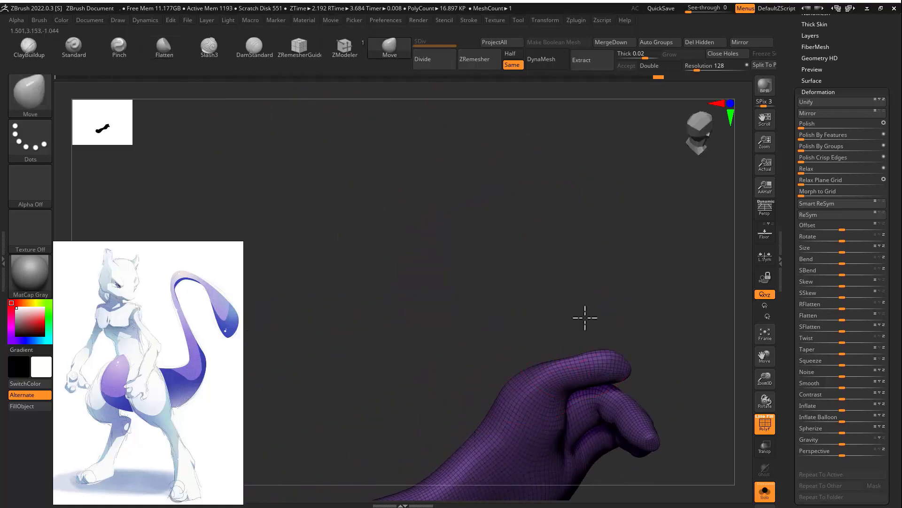
pyautogui.moveTo(585, 318); pyautogui.dragTo(607, 332, button='right')
pyautogui.moveTo(620, 363); pyautogui.dragTo(641, 340)
pyautogui.moveTo(644, 317); pyautogui.dragTo(587, 303, button='right')
pyautogui.moveTo(588, 304)
pyautogui.keyDown('ctrl'); pyautogui.mouseDown(button='right')
pyautogui.moveTo(503, 302)
pyautogui.moveTo(492, 329)
pyautogui.moveTo(502, 286)
pyautogui.mouseUp(button='right'); pyautogui.keyUp('ctrl')
# Step: Show the full figure, and move and tilt the arm's unmasked lower part outward with the gizmo
pyautogui.click(765, 491)
pyautogui.moveTo(677, 416); pyautogui.dragTo(639, 395, button='right')
pyautogui.keyDown('ctrl'); pyautogui.moveTo(639, 394); pyautogui.dragTo(536, 314, button='right'); pyautogui.keyUp('ctrl')
pyautogui.press('w')
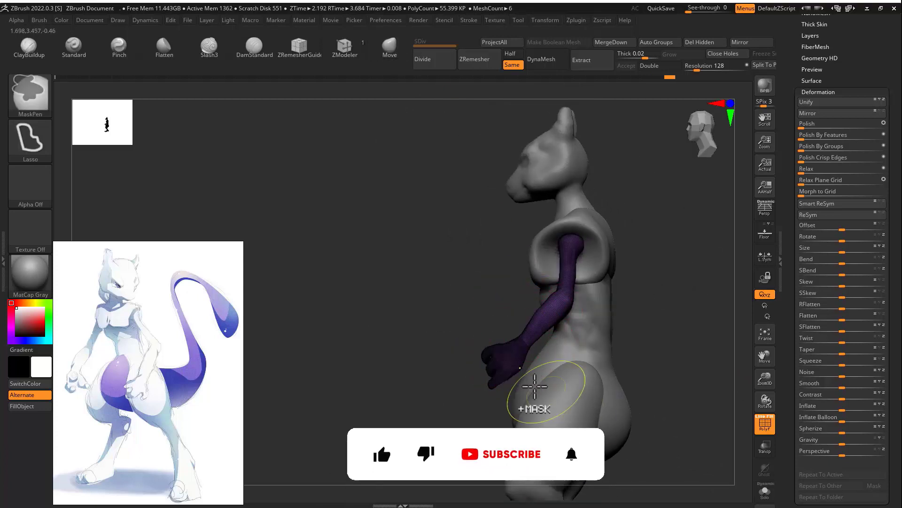
pyautogui.moveTo(534, 336); pyautogui.dragTo(571, 310)
pyautogui.moveTo(390, 325); pyautogui.dragTo(526, 390, button='right')
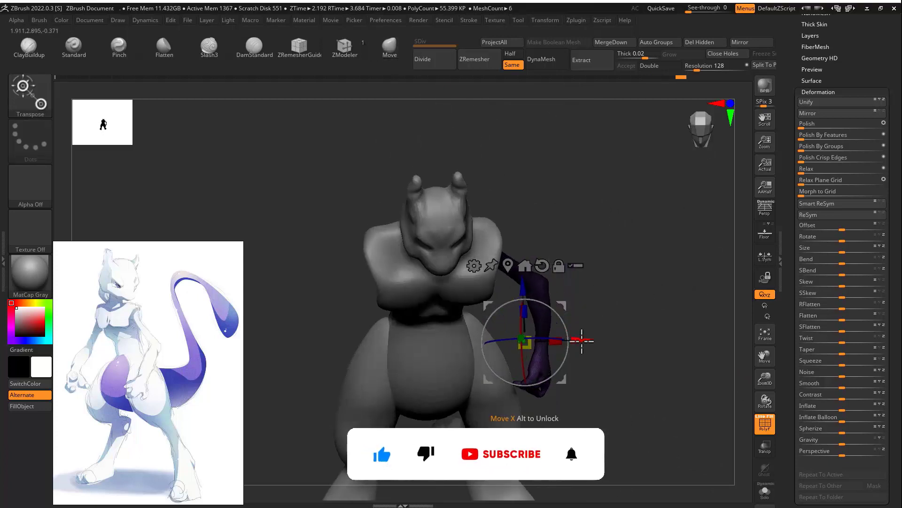
pyautogui.moveTo(580, 340); pyautogui.dragTo(596, 340)
pyautogui.moveTo(583, 358); pyautogui.dragTo(576, 370)
# Step: Mirror the arm to the other side of the body
pyautogui.moveTo(667, 329)
pyautogui.mouseDown(button='right')
pyautogui.moveTo(590, 350)
pyautogui.moveTo(645, 321)
pyautogui.moveTo(641, 305)
pyautogui.mouseUp(button='right')
pyautogui.press('q')
pyautogui.moveTo(640, 305)
pyautogui.keyDown('shift'); pyautogui.mouseDown(button='right')
pyautogui.moveTo(570, 306)
pyautogui.moveTo(637, 301)
pyautogui.mouseUp(button='right'); pyautogui.keyUp('shift')
pyautogui.click(734, 44)
pyautogui.press('Return')
pyautogui.moveTo(599, 272)
pyautogui.keyDown('ctrl'); pyautogui.mouseDown(button='right')
pyautogui.moveTo(608, 266)
pyautogui.moveTo(575, 261)
pyautogui.mouseUp(button='right'); pyautogui.keyUp('ctrl')
pyautogui.keyDown('ctrl'); pyautogui.moveTo(576, 261); pyautogui.dragTo(618, 185, button='right'); pyautogui.keyUp('ctrl')
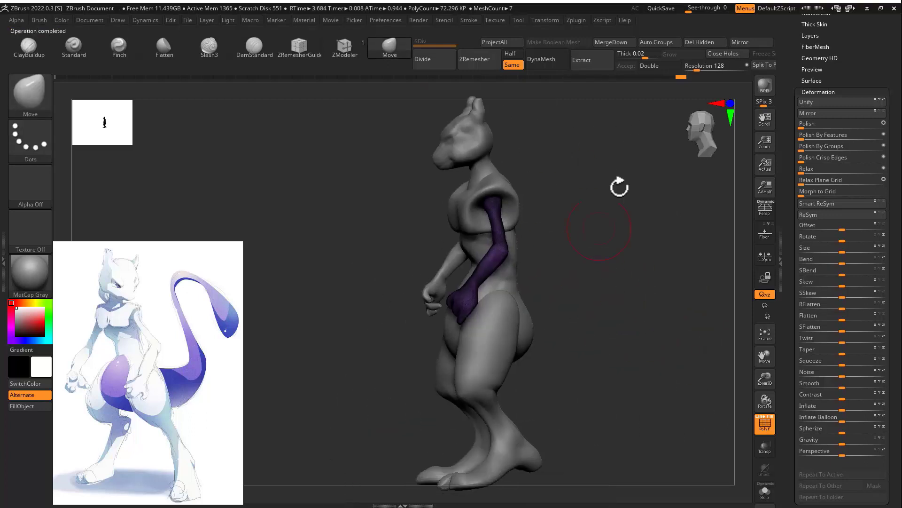
# Step: Append a ZSphere as a new subtool for the tail and place it at the back of the hips
pyautogui.moveTo(791, 78); pyautogui.dragTo(801, 366)
pyautogui.click(854, 232)
pyautogui.click(584, 351)
pyautogui.moveTo(532, 249)
pyautogui.keyDown('ctrl'); pyautogui.mouseDown(button='right')
pyautogui.moveTo(497, 274)
pyautogui.moveTo(521, 263)
pyautogui.mouseUp(button='right'); pyautogui.keyUp('ctrl')
pyautogui.press('w')
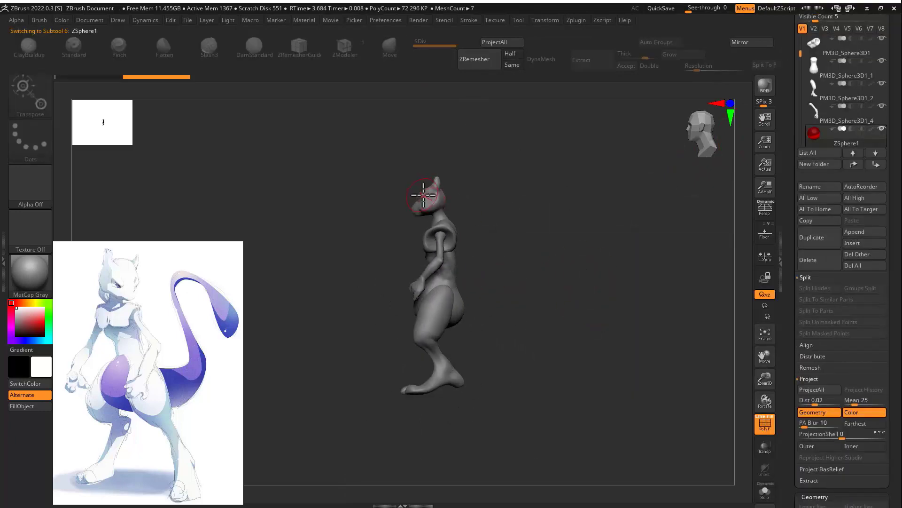
pyautogui.keyDown('shift'); pyautogui.moveTo(457, 306); pyautogui.dragTo(414, 288, button='right'); pyautogui.keyUp('shift')
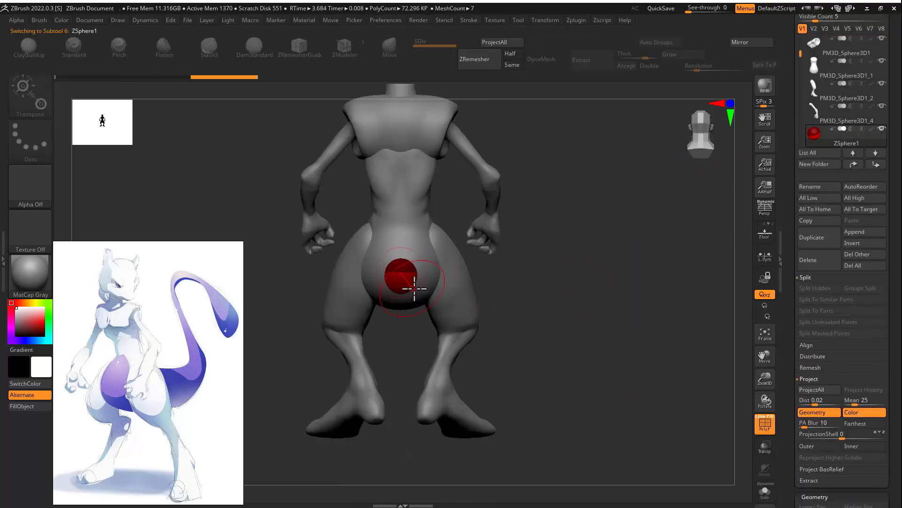
# Step: Enlarge the ZSphere at the hips and pull a child ZSphere out backward as the start of the tail
pyautogui.moveTo(640, 418)
pyautogui.keyDown('shift'); pyautogui.mouseDown(button='right')
pyautogui.moveTo(424, 262)
pyautogui.moveTo(402, 272)
pyautogui.mouseUp(button='right'); pyautogui.keyUp('shift')
pyautogui.press('q')
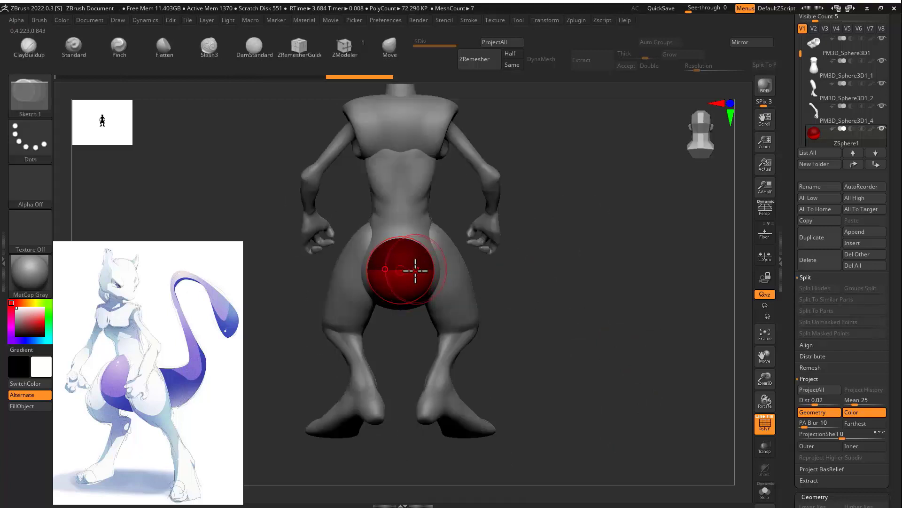
pyautogui.press('w')
pyautogui.moveTo(502, 256)
pyautogui.keyDown('shift'); pyautogui.mouseDown(button='right')
pyautogui.moveTo(503, 266)
pyautogui.moveTo(469, 266)
pyautogui.mouseUp(button='right'); pyautogui.keyUp('shift')
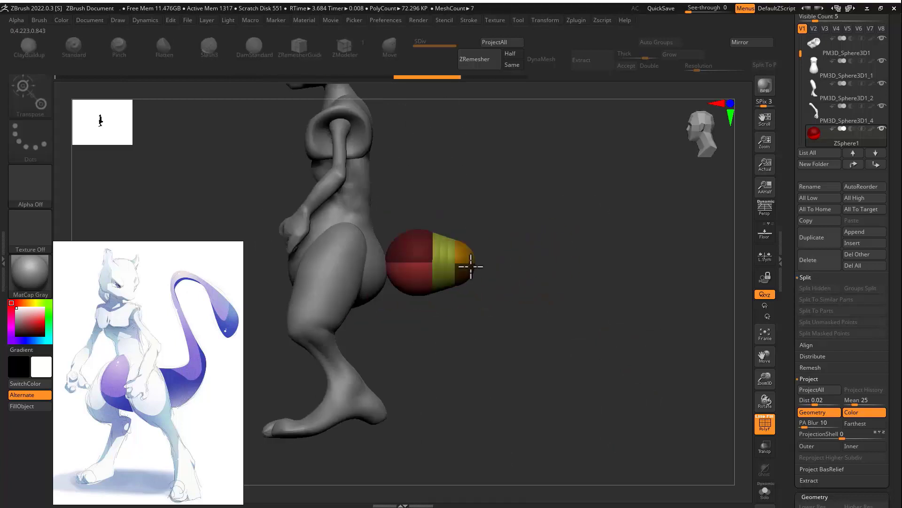
pyautogui.moveTo(469, 266); pyautogui.dragTo(613, 223)
pyautogui.keyDown('shift'); pyautogui.moveTo(613, 223); pyautogui.dragTo(540, 334, button='right'); pyautogui.keyUp('shift')
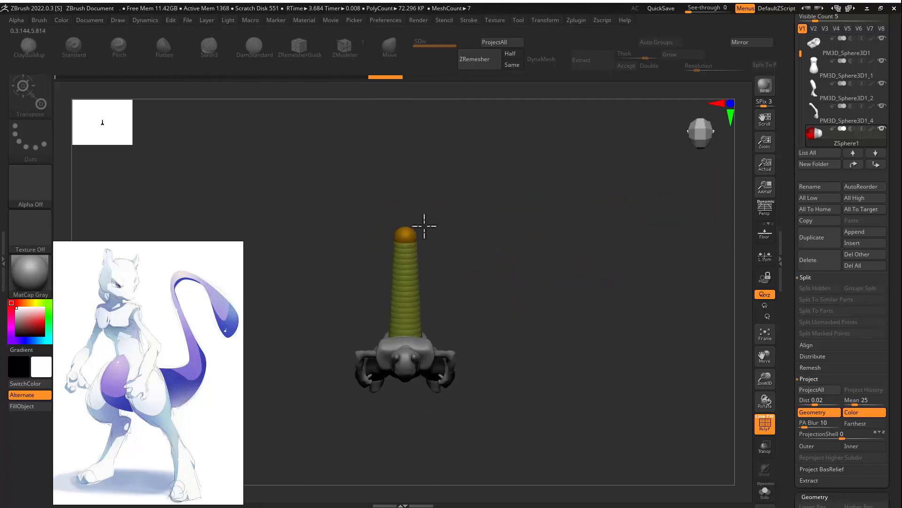
# Step: Insert ZSpheres along the tail and move them so it runs backward and bends over to one side
pyautogui.moveTo(402, 218); pyautogui.dragTo(501, 269)
pyautogui.press('q')
pyautogui.click(457, 313)
pyautogui.press('w')
pyautogui.moveTo(457, 313); pyautogui.dragTo(406, 193)
pyautogui.press('q')
pyautogui.click(442, 285)
pyautogui.press('w')
pyautogui.press('q')
pyautogui.click(445, 223)
pyautogui.moveTo(444, 223); pyautogui.dragTo(462, 209)
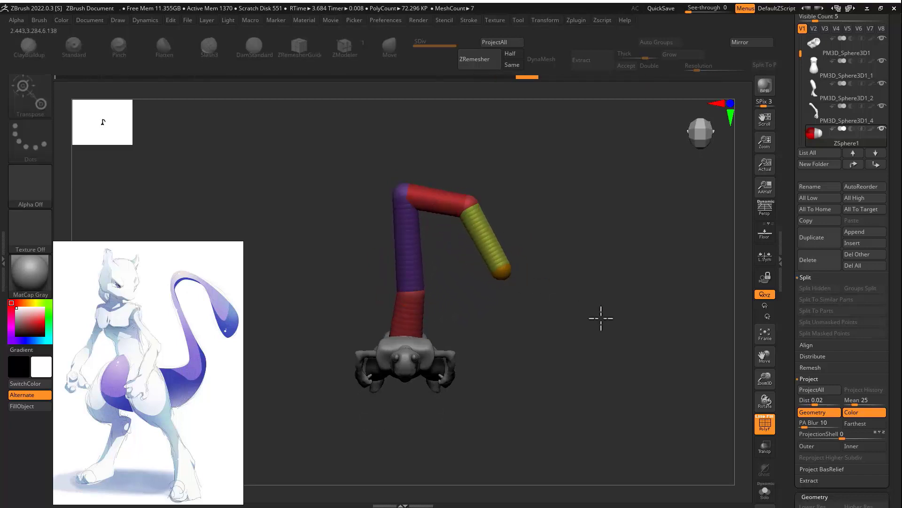
# Step: Extend and enlarge the tail's tip and reposition its joints from the top and side to follow the reference
pyautogui.moveTo(501, 271); pyautogui.dragTo(535, 315)
pyautogui.moveTo(535, 315); pyautogui.dragTo(509, 262, button='right')
pyautogui.moveTo(510, 261); pyautogui.dragTo(510, 269)
pyautogui.moveTo(554, 296); pyautogui.dragTo(498, 305, button='right')
pyautogui.keyDown('ctrl'); pyautogui.moveTo(498, 306); pyautogui.dragTo(541, 309, button='right'); pyautogui.keyUp('ctrl')
pyautogui.moveTo(451, 282); pyautogui.dragTo(445, 266)
pyautogui.moveTo(443, 278); pyautogui.dragTo(421, 302)
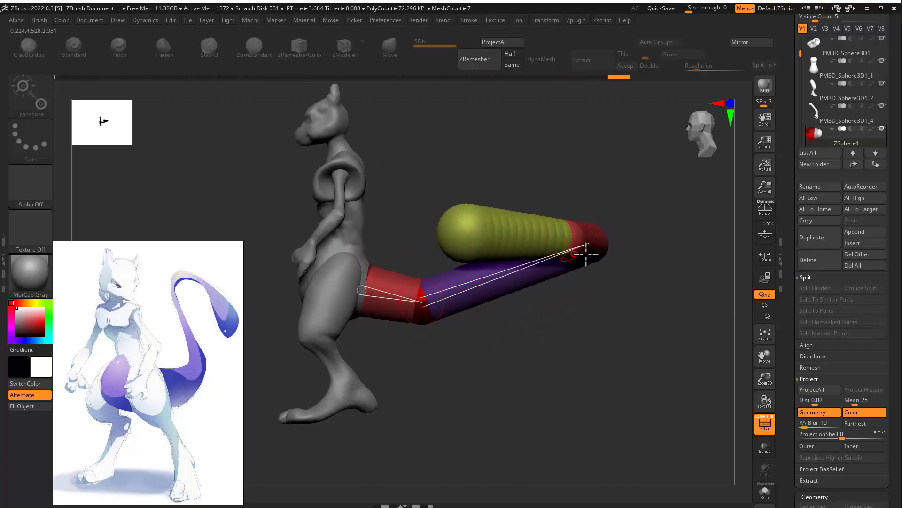
pyautogui.moveTo(586, 254); pyautogui.dragTo(540, 266)
pyautogui.moveTo(540, 266); pyautogui.dragTo(580, 305, button='right')
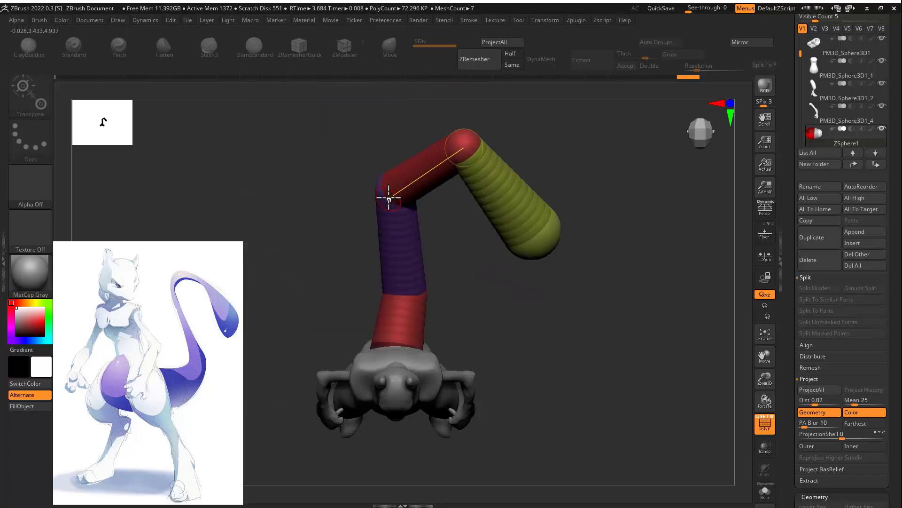
pyautogui.moveTo(388, 190); pyautogui.dragTo(364, 105)
# Step: Insert ZSpheres in the tail's lower segments and move them to smooth the curve near the base
pyautogui.moveTo(329, 263); pyautogui.dragTo(381, 114, button='right')
pyautogui.press('q')
pyautogui.click(509, 237)
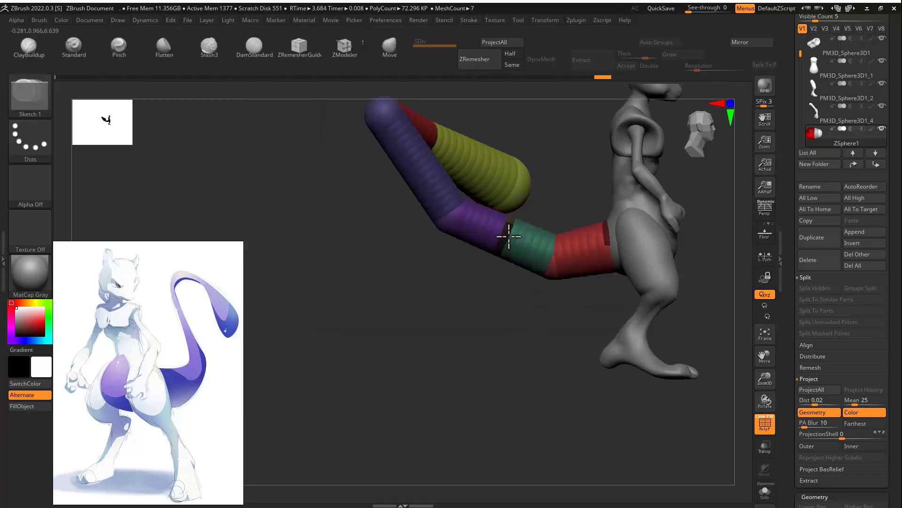
pyautogui.press('w')
pyautogui.moveTo(506, 237); pyautogui.dragTo(504, 246)
pyautogui.press('q')
pyautogui.click(587, 249)
pyautogui.press('w')
pyautogui.moveTo(571, 253); pyautogui.dragTo(570, 247)
# Step: Insert ZSpheres in the tail's rising and top segments and move them to round the upper bend
pyautogui.press('q')
pyautogui.click(425, 173)
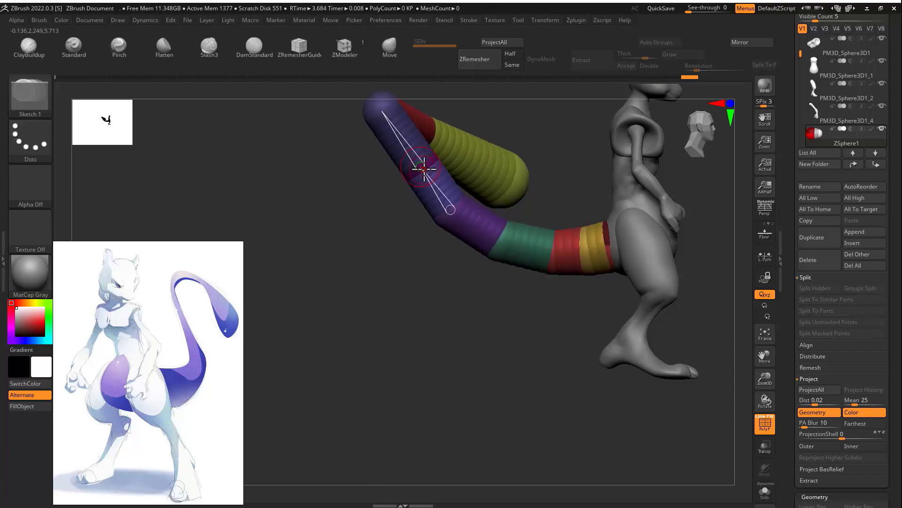
pyautogui.press('w')
pyautogui.moveTo(409, 157); pyautogui.dragTo(437, 143)
pyautogui.moveTo(654, 216); pyautogui.dragTo(552, 319, button='right')
pyautogui.press('q')
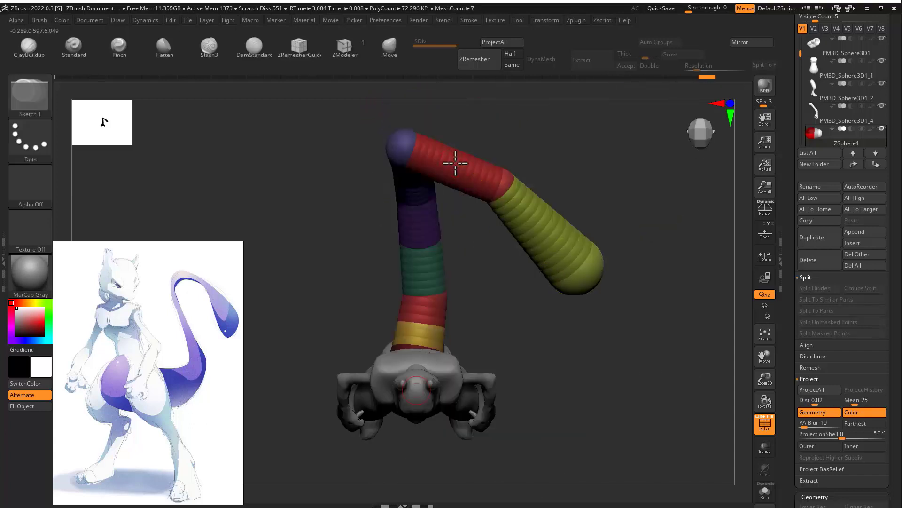
pyautogui.click(455, 165)
pyautogui.press('w')
pyautogui.moveTo(479, 177); pyautogui.dragTo(475, 184)
pyautogui.moveTo(485, 166); pyautogui.dragTo(477, 134, button='right')
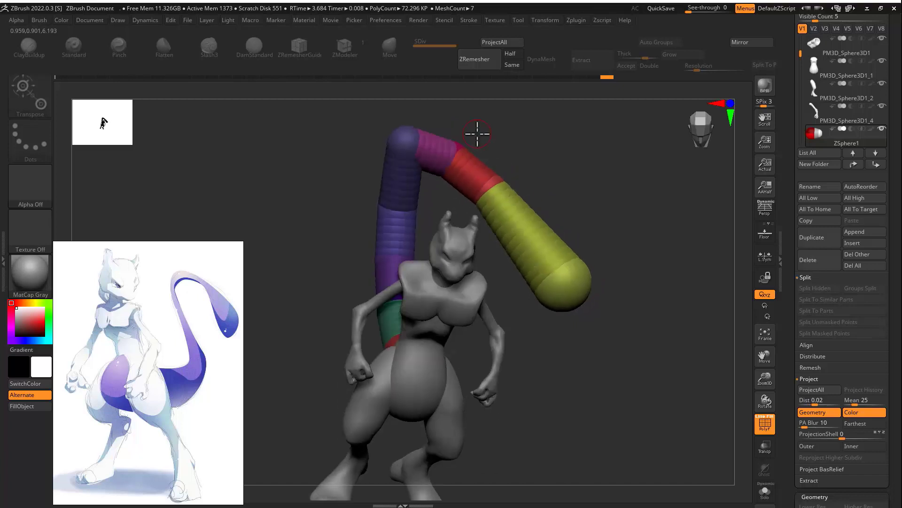
pyautogui.moveTo(434, 156)
pyautogui.mouseDown(button='right')
pyautogui.moveTo(433, 125)
pyautogui.moveTo(439, 193)
pyautogui.moveTo(448, 188)
pyautogui.moveTo(417, 181)
pyautogui.moveTo(580, 213)
pyautogui.moveTo(580, 147)
pyautogui.moveTo(626, 178)
pyautogui.moveTo(600, 161)
pyautogui.moveTo(498, 276)
pyautogui.moveTo(539, 270)
pyautogui.mouseUp(button='right')
# Step: Fine-tune the tail's ZSpheres at the tip and near the base, and preview the tail as a skinned mesh
pyautogui.press('s')
pyautogui.click(463, 22)
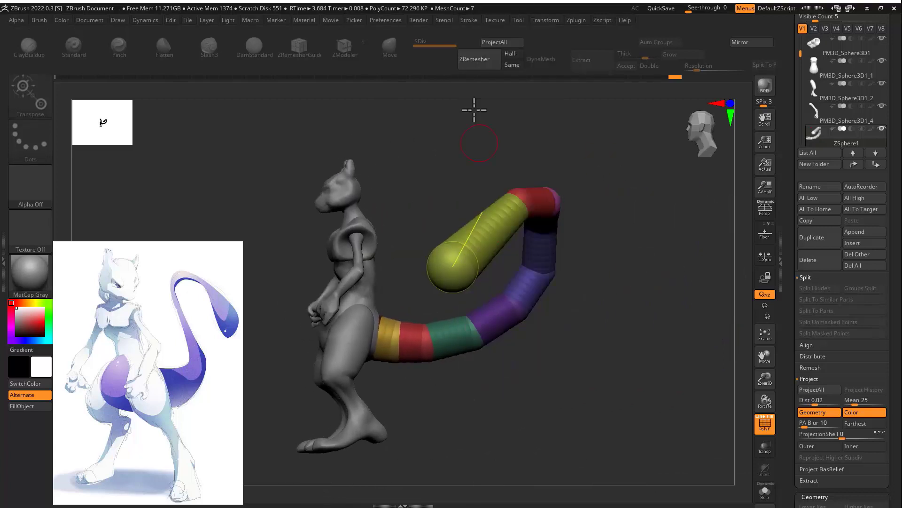
pyautogui.click(471, 22)
pyautogui.click(496, 349)
pyautogui.click(507, 371)
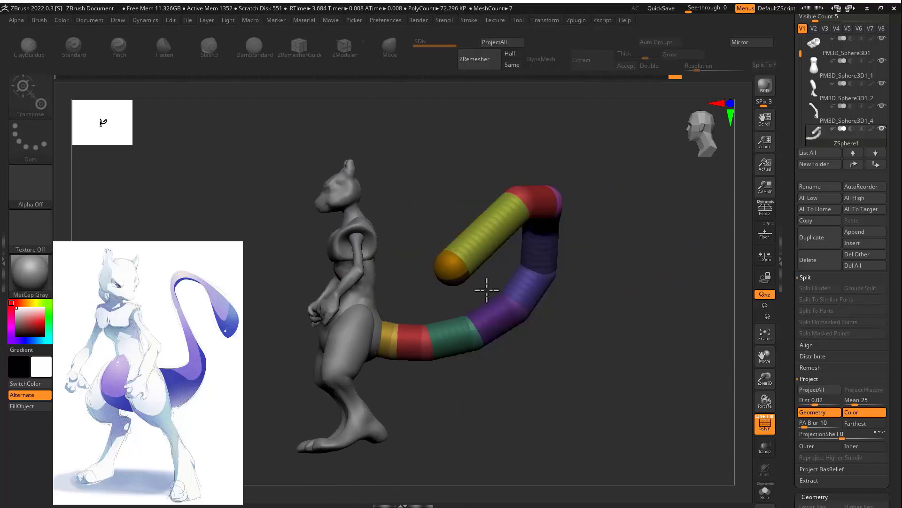
pyautogui.moveTo(430, 345)
pyautogui.mouseDown()
pyautogui.moveTo(417, 390)
pyautogui.moveTo(414, 343)
pyautogui.mouseUp()
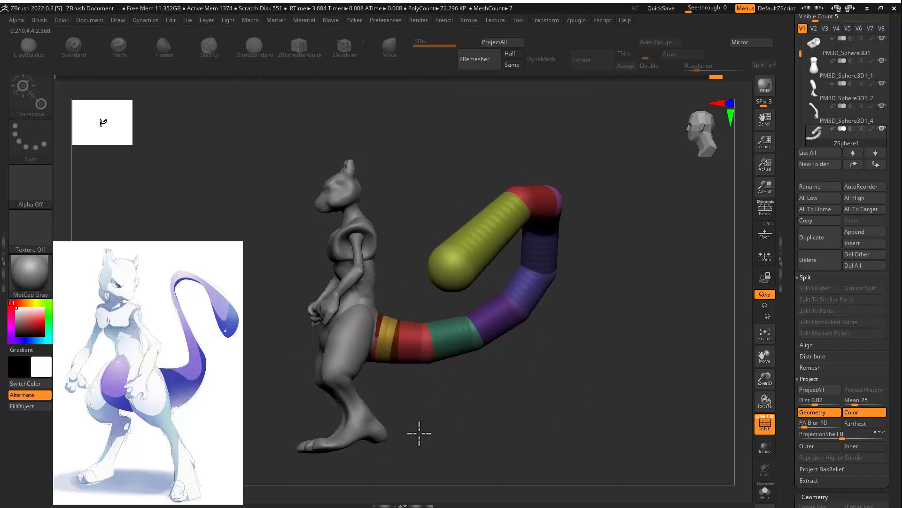
pyautogui.moveTo(480, 343); pyautogui.dragTo(477, 333)
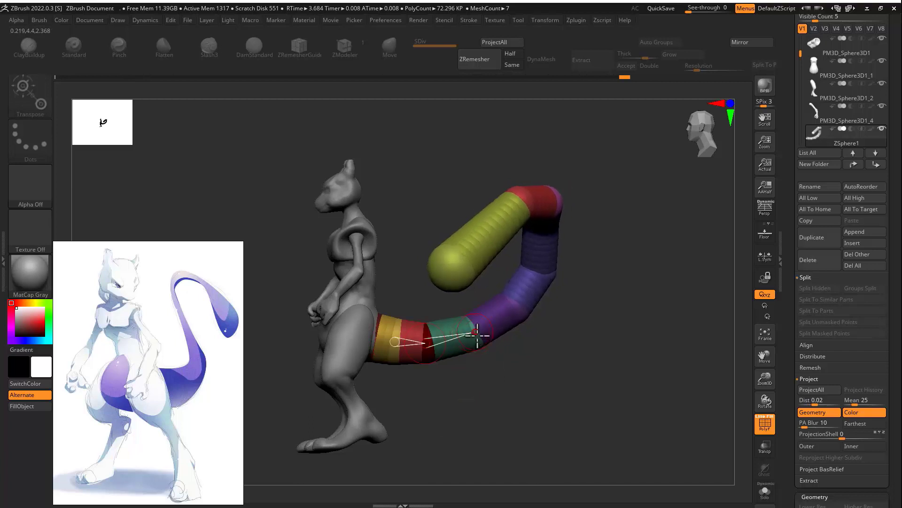
pyautogui.moveTo(599, 235); pyautogui.dragTo(530, 179)
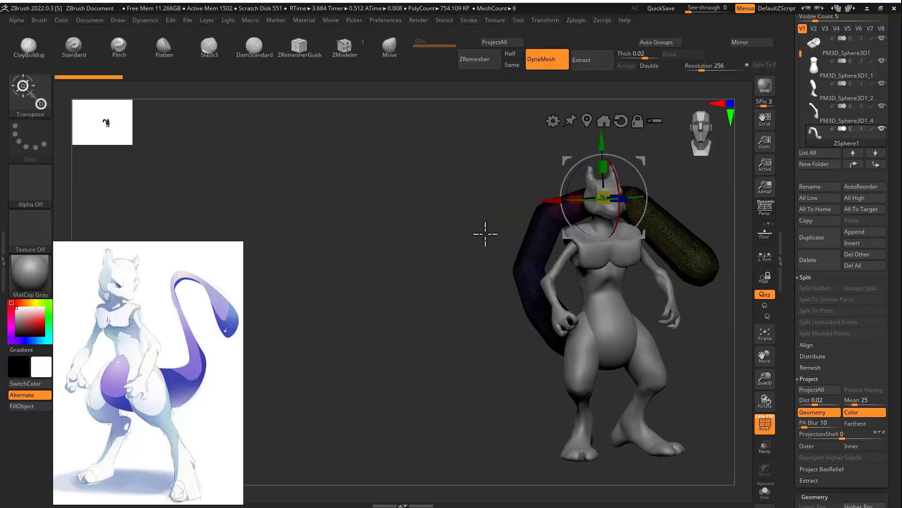
# Step: Turn off the polyframe and rotate Mewtwo's left leg outward at the hip with the gizmo
pyautogui.moveTo(484, 234); pyautogui.dragTo(465, 332)
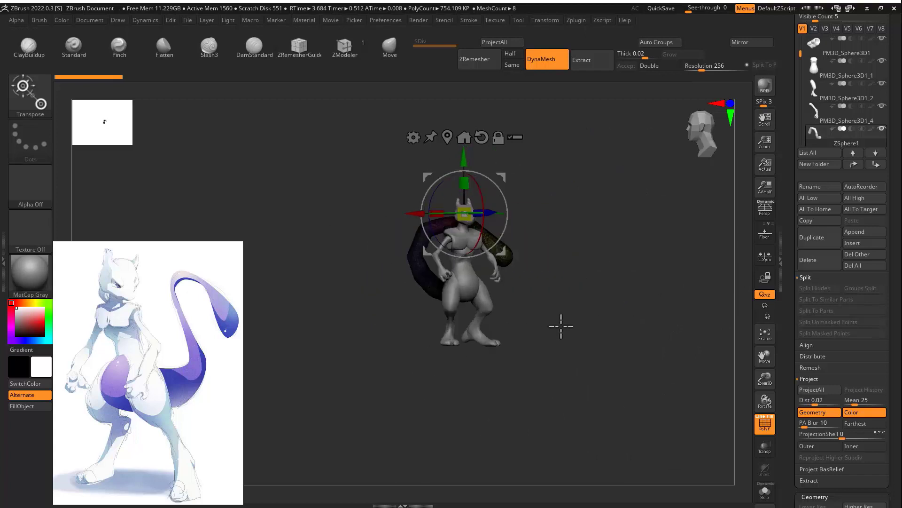
pyautogui.moveTo(561, 326); pyautogui.dragTo(490, 226)
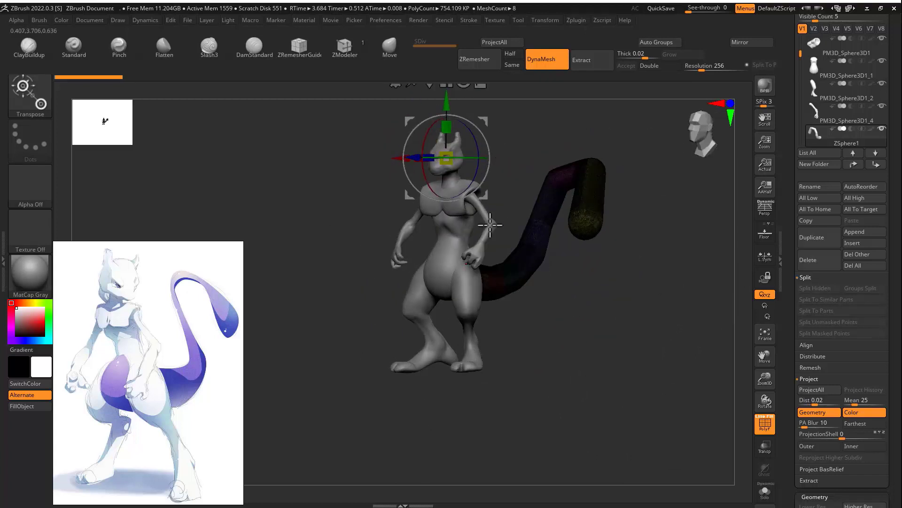
pyautogui.hotkey('shift', 'f')
pyautogui.press('q')
pyautogui.keyDown('alt'); pyautogui.click(475, 278); pyautogui.keyUp('alt')
pyautogui.press('w')
pyautogui.keyDown('shift'); pyautogui.moveTo(560, 284); pyautogui.dragTo(444, 208); pyautogui.keyUp('shift')
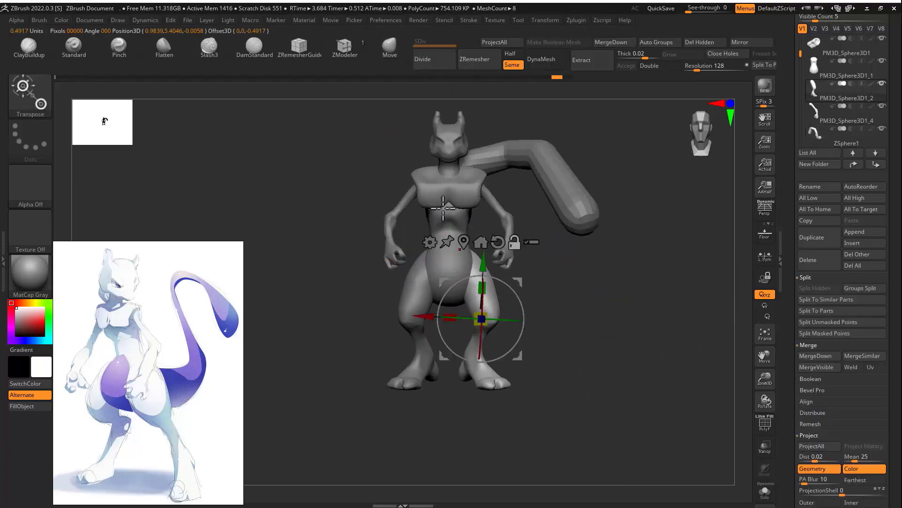
pyautogui.moveTo(508, 286)
pyautogui.mouseDown()
pyautogui.moveTo(514, 290)
pyautogui.moveTo(497, 297)
pyautogui.mouseUp()
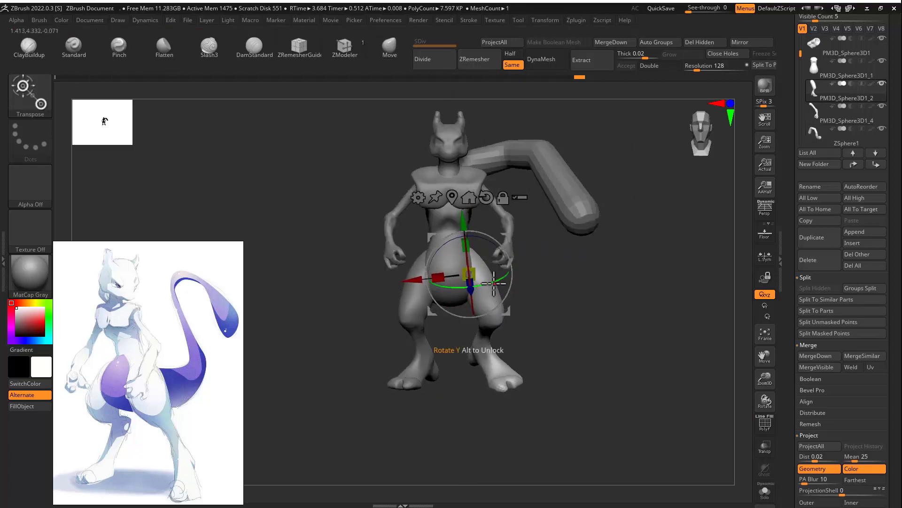
# Step: Rotate Mewtwo's right leg backward and outward at the hip for a walking stance
pyautogui.press('q')
pyautogui.keyDown('alt'); pyautogui.click(402, 321); pyautogui.keyUp('alt')
pyautogui.press('w')
pyautogui.keyDown('shift'); pyautogui.moveTo(394, 328); pyautogui.dragTo(558, 274); pyautogui.keyUp('shift')
pyautogui.keyDown('alt'); pyautogui.click(469, 324); pyautogui.keyUp('alt')
pyautogui.keyDown('alt'); pyautogui.click(413, 322); pyautogui.keyUp('alt')
# Step: Place the gizmo at the left arm's shoulder and rotate the arm about 35 degrees around the Y axis
pyautogui.keyDown('alt'); pyautogui.click(508, 257); pyautogui.keyUp('alt')
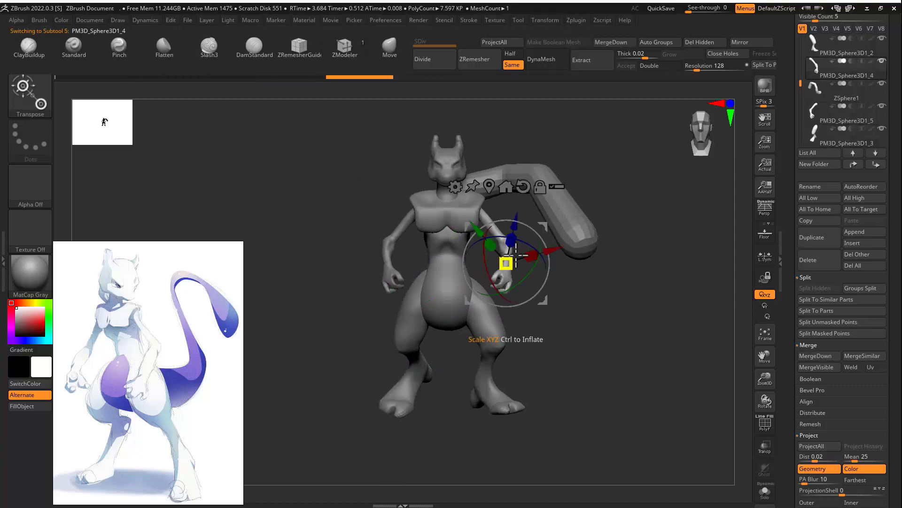
pyautogui.keyDown('alt'); pyautogui.click(521, 187); pyautogui.keyUp('alt')
pyautogui.keyDown('alt'); pyautogui.click(489, 186); pyautogui.keyUp('alt')
pyautogui.keyDown('alt'); pyautogui.click(475, 210); pyautogui.keyUp('alt')
pyautogui.keyDown('shift'); pyautogui.moveTo(552, 214); pyautogui.dragTo(520, 270); pyautogui.keyUp('shift')
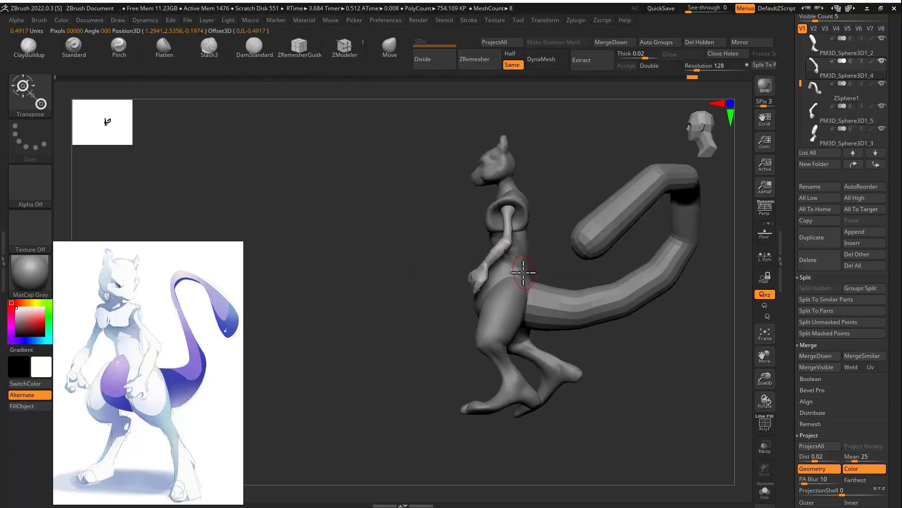
pyautogui.moveTo(462, 209); pyautogui.dragTo(453, 210)
pyautogui.keyDown('shift'); pyautogui.moveTo(430, 249); pyautogui.dragTo(476, 254); pyautogui.keyUp('shift')
pyautogui.keyDown('shift'); pyautogui.moveTo(606, 287); pyautogui.dragTo(555, 292); pyautogui.keyUp('shift')
pyautogui.moveTo(500, 253); pyautogui.dragTo(510, 253)
pyautogui.keyDown('shift'); pyautogui.moveTo(442, 254); pyautogui.dragTo(488, 257); pyautogui.keyUp('shift')
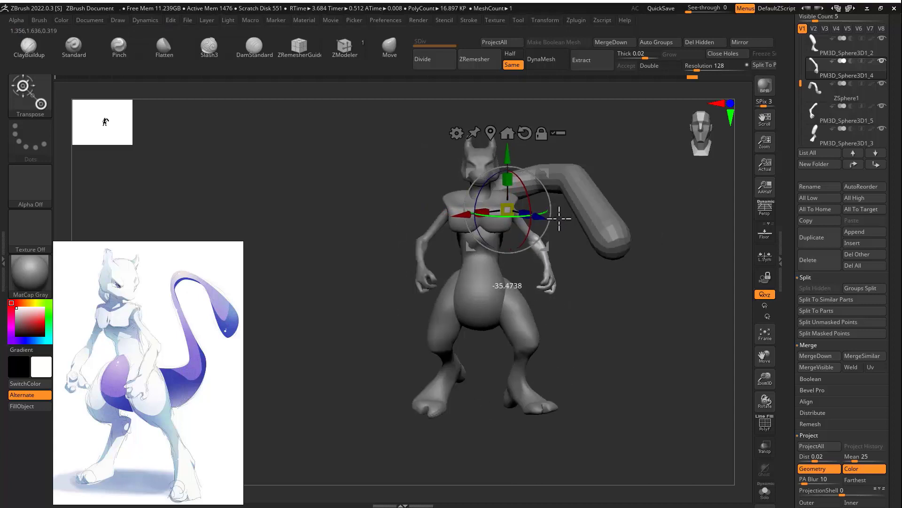
# Step: Place the gizmo at the right arm's shoulder and rotate the arm forward
pyautogui.keyDown('alt'); pyautogui.click(422, 252); pyautogui.keyUp('alt')
pyautogui.keyDown('alt'); pyautogui.click(522, 187); pyautogui.keyUp('alt')
pyautogui.keyDown('alt'); pyautogui.click(439, 210); pyautogui.keyUp('alt')
pyautogui.keyDown('shift'); pyautogui.moveTo(442, 216); pyautogui.dragTo(500, 217, button='right'); pyautogui.keyUp('shift')
pyautogui.moveTo(470, 239); pyautogui.dragTo(478, 240)
pyautogui.keyDown('shift'); pyautogui.moveTo(536, 239); pyautogui.dragTo(478, 239, button='right'); pyautogui.keyUp('shift')
pyautogui.keyDown('shift'); pyautogui.moveTo(577, 277); pyautogui.dragTo(510, 301, button='right'); pyautogui.keyUp('shift')
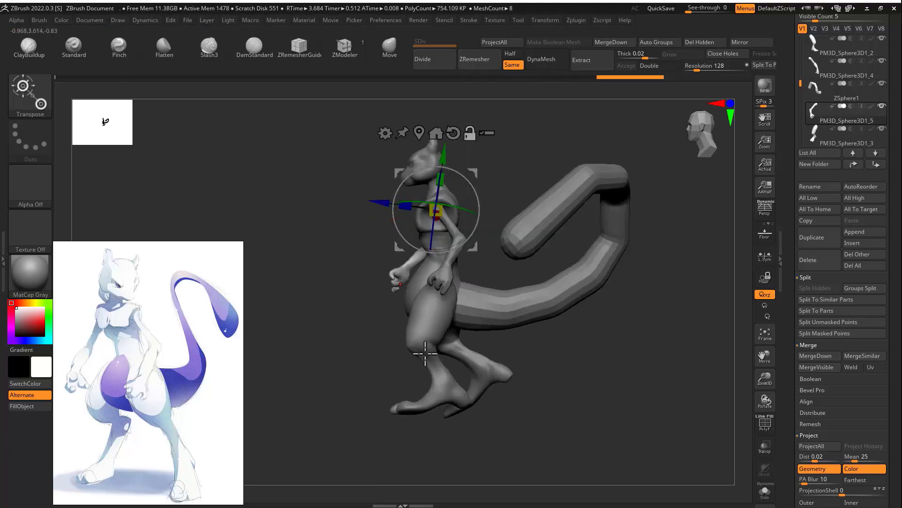
# Step: Rotate Mewtwo's left leg forward at the hip with the gizmo
pyautogui.keyDown('alt'); pyautogui.click(424, 351); pyautogui.keyUp('alt')
pyautogui.moveTo(557, 375)
pyautogui.keyDown('ctrl'); pyautogui.mouseDown(button='right')
pyautogui.moveTo(577, 403)
pyautogui.moveTo(613, 383)
pyautogui.mouseUp(button='right'); pyautogui.keyUp('ctrl')
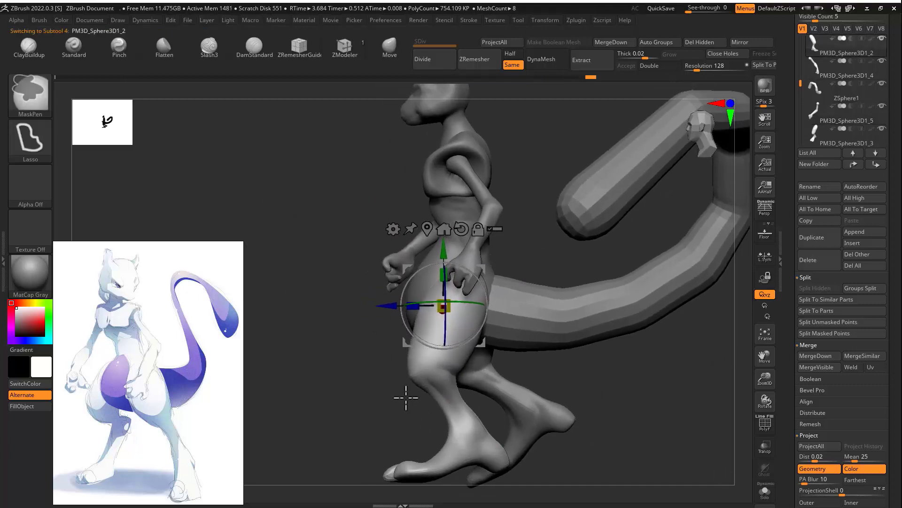
pyautogui.keyDown('ctrl'); pyautogui.moveTo(538, 407); pyautogui.dragTo(541, 409); pyautogui.keyUp('ctrl')
pyautogui.hotkey('ctrl', 'z')
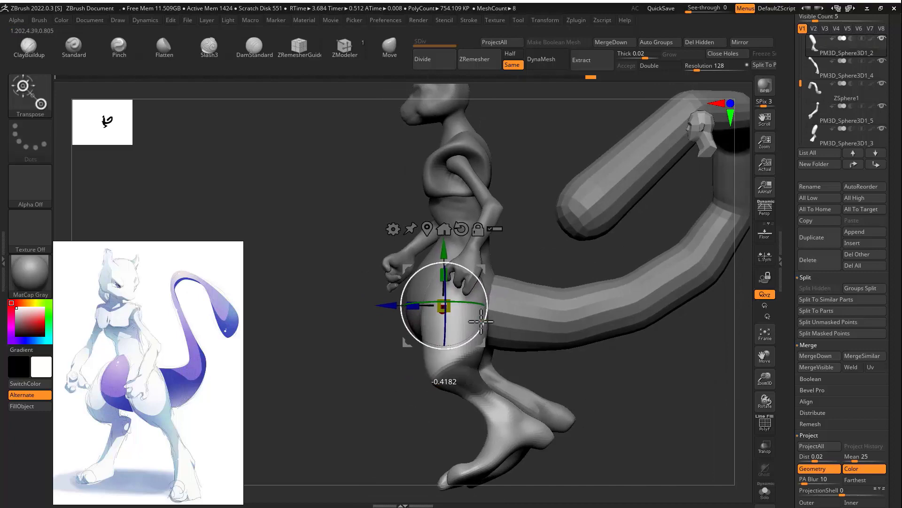
pyautogui.moveTo(481, 326); pyautogui.dragTo(477, 342)
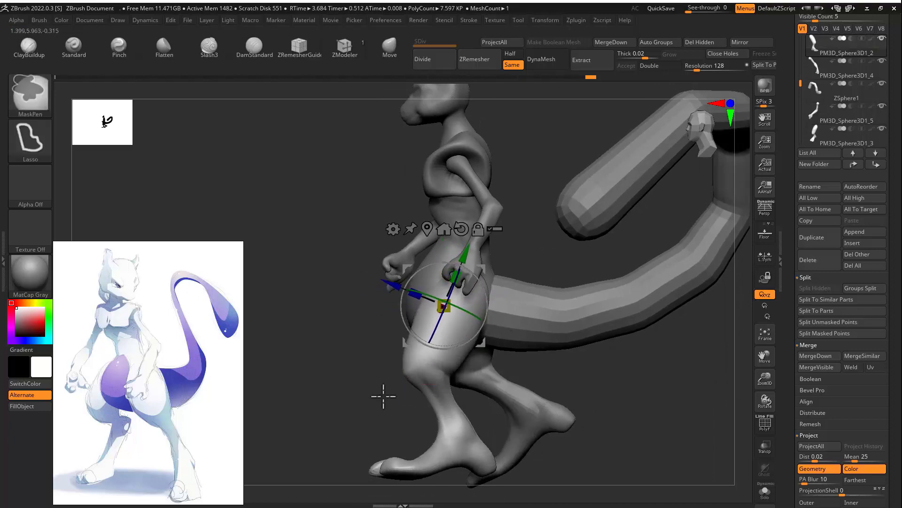
# Step: Mask Mewtwo's left lower leg, adjust the mask and place the gizmo at the knee
pyautogui.moveTo(523, 417); pyautogui.dragTo(456, 376)
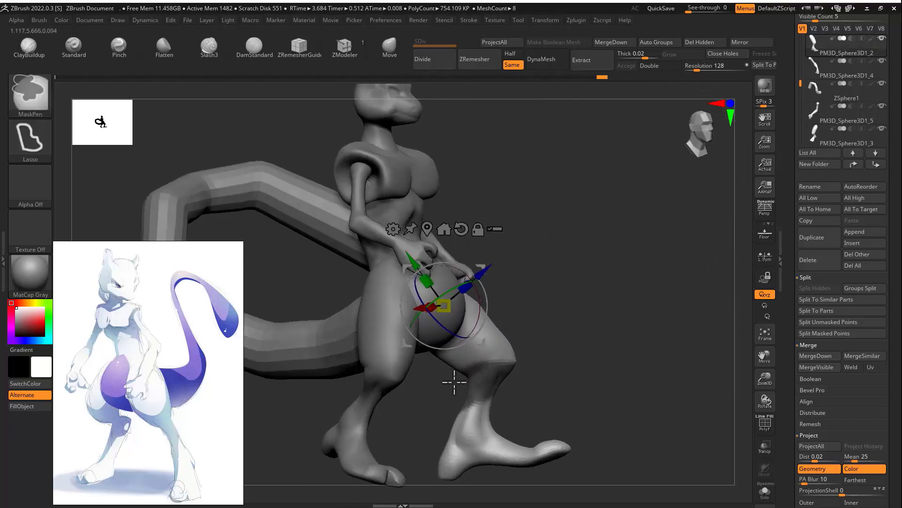
pyautogui.moveTo(527, 397); pyautogui.dragTo(590, 385)
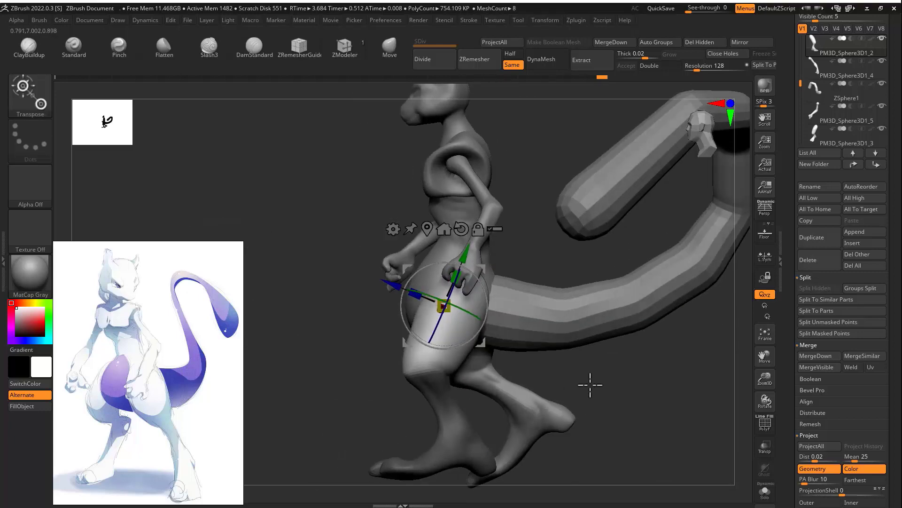
pyautogui.keyDown('ctrl'); pyautogui.click(429, 423); pyautogui.keyUp('ctrl')
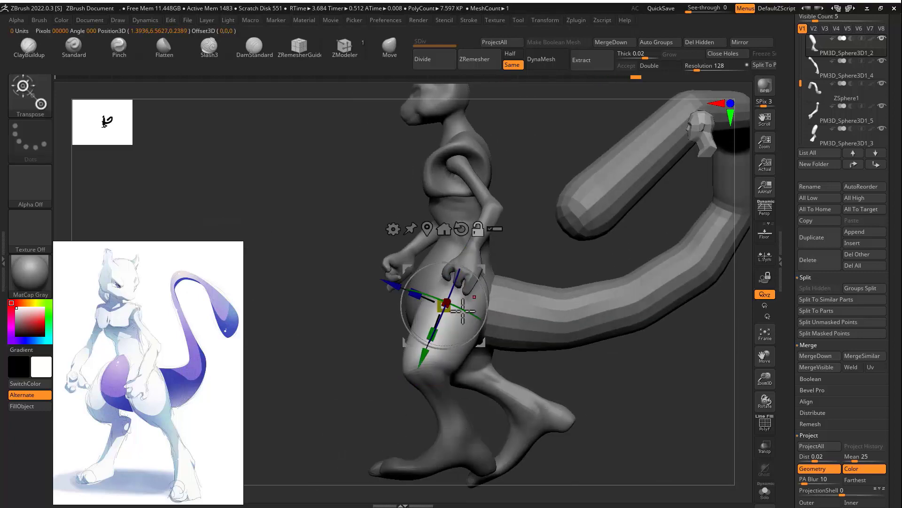
pyautogui.keyDown('alt'); pyautogui.moveTo(427, 350); pyautogui.dragTo(421, 418); pyautogui.keyUp('alt')
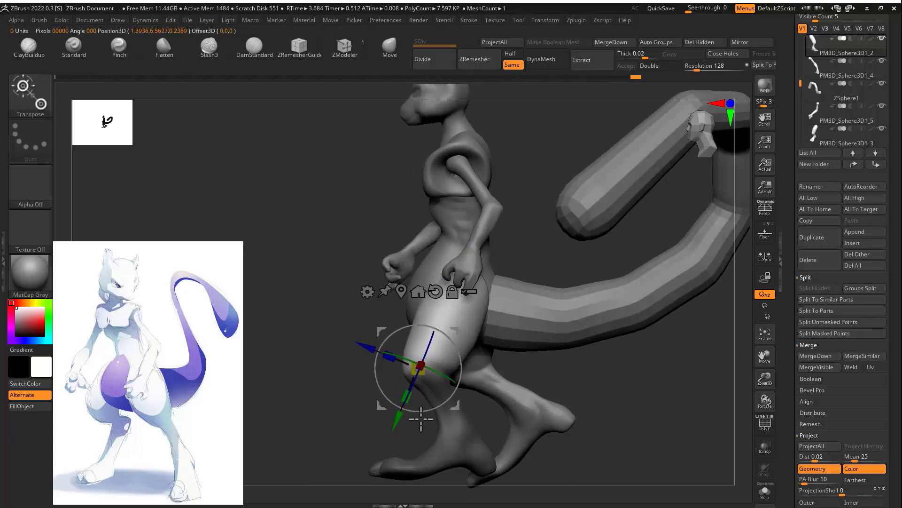
# Step: Select Mewtwo's right leg, isolate its foot with a mask and rotate the foot about 13 degrees with the gizmo
pyautogui.moveTo(273, 405); pyautogui.dragTo(324, 389)
pyautogui.keyDown('alt'); pyautogui.moveTo(324, 389); pyautogui.dragTo(401, 399); pyautogui.keyUp('alt')
pyautogui.keyDown('alt'); pyautogui.click(401, 399); pyautogui.keyUp('alt')
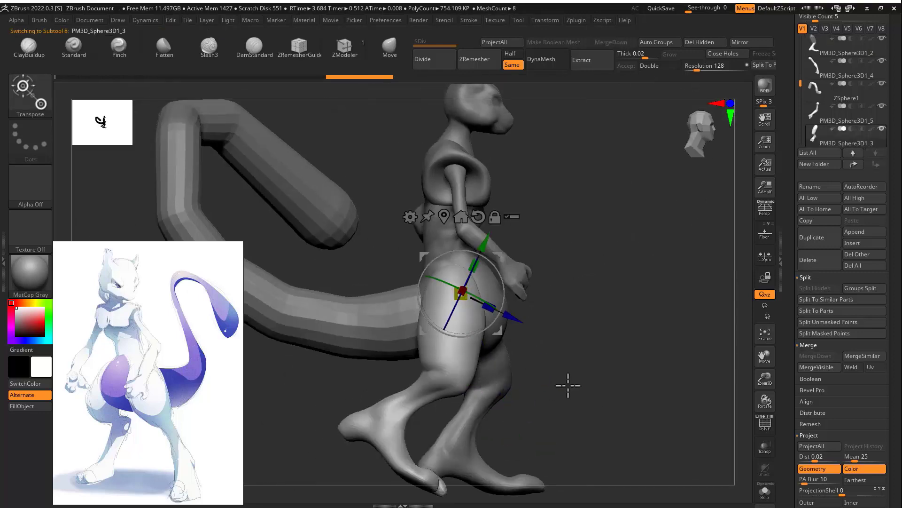
pyautogui.keyDown('alt'); pyautogui.moveTo(568, 386); pyautogui.dragTo(570, 375); pyautogui.keyUp('alt')
pyautogui.keyDown('ctrl'); pyautogui.moveTo(419, 447); pyautogui.dragTo(444, 398); pyautogui.keyUp('ctrl')
pyautogui.keyDown('shift'); pyautogui.moveTo(574, 413); pyautogui.dragTo(630, 366); pyautogui.keyUp('shift')
pyautogui.click(543, 343)
pyautogui.keyDown('alt'); pyautogui.moveTo(468, 414); pyautogui.dragTo(350, 414); pyautogui.keyUp('alt')
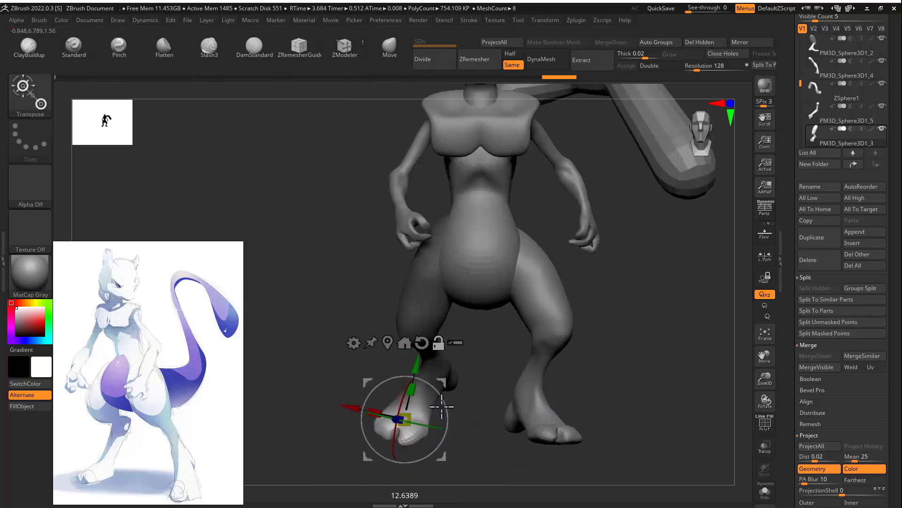
pyautogui.moveTo(441, 405); pyautogui.dragTo(437, 180)
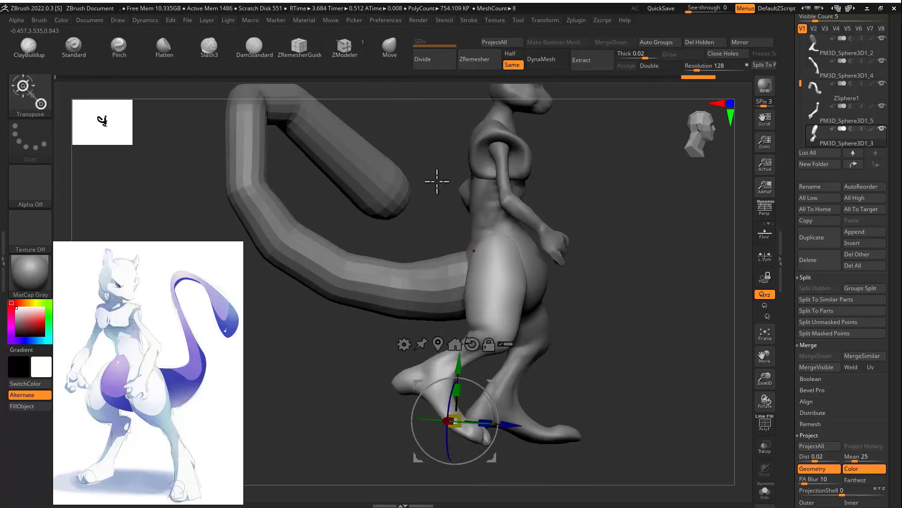
# Step: Select Mewtwo's head mesh and place the gizmo where the head meets the neck
pyautogui.press('b')
pyautogui.press('m')
pyautogui.press('v')
pyautogui.press('s')
pyautogui.moveTo(625, 264); pyautogui.dragTo(517, 272)
pyautogui.keyDown('alt'); pyautogui.click(586, 280); pyautogui.keyUp('alt')
pyautogui.moveTo(668, 300); pyautogui.dragTo(741, 507)
pyautogui.keyDown('alt'); pyautogui.click(522, 246); pyautogui.keyUp('alt')
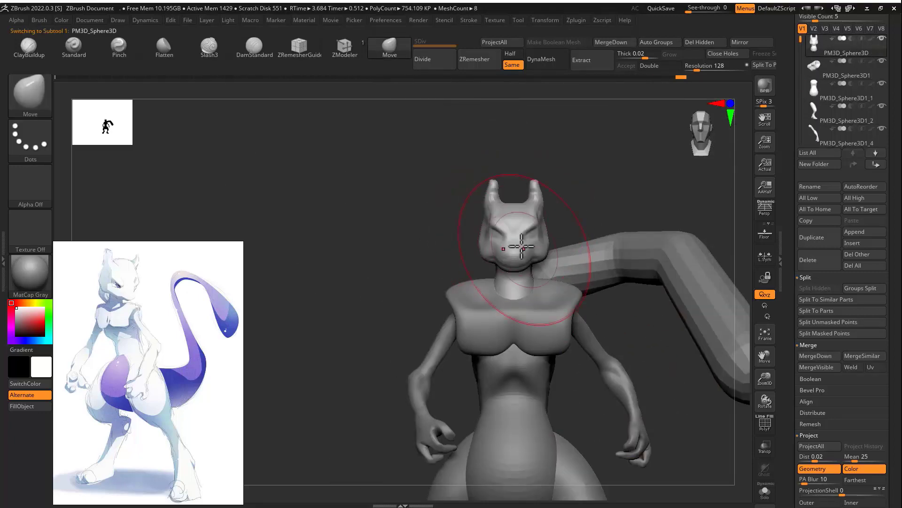
pyautogui.press('w')
pyautogui.moveTo(513, 217); pyautogui.dragTo(532, 219)
pyautogui.moveTo(632, 221)
pyautogui.mouseDown()
pyautogui.moveTo(541, 226)
pyautogui.moveTo(648, 308)
pyautogui.mouseUp()
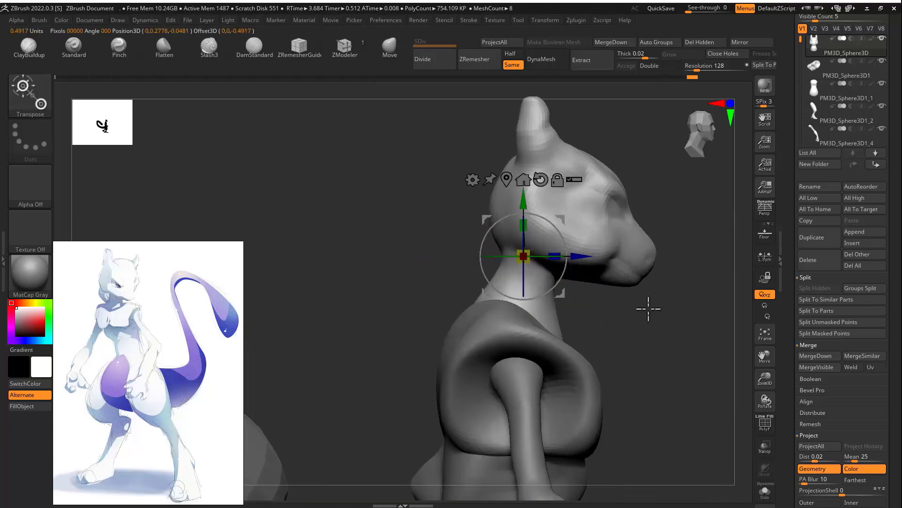
# Step: Turn Mewtwo's head about 11 degrees to the side with the gizmo
pyautogui.keyDown('shift'); pyautogui.moveTo(705, 282); pyautogui.dragTo(650, 170); pyautogui.keyUp('shift')
pyautogui.keyDown('alt'); pyautogui.click(634, 221); pyautogui.keyUp('alt')
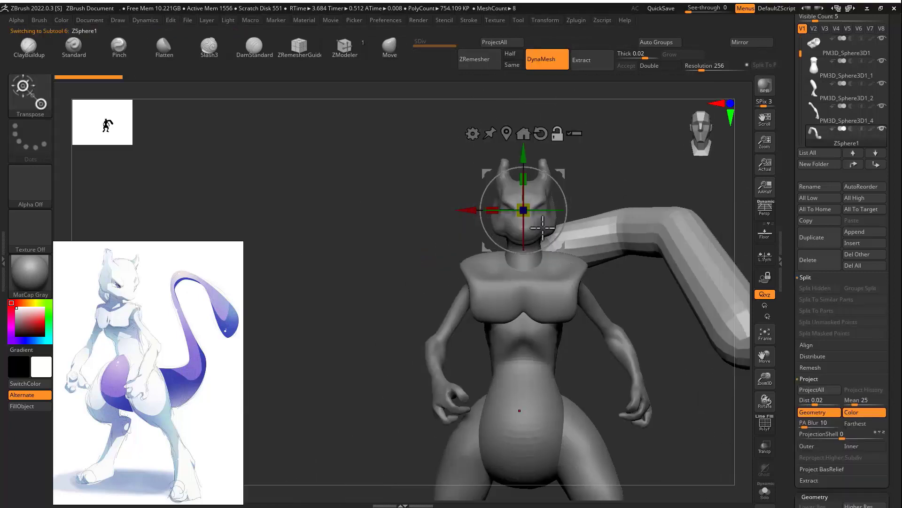
pyautogui.press('q')
pyautogui.keyDown('alt'); pyautogui.click(529, 204); pyautogui.keyUp('alt')
pyautogui.press('w')
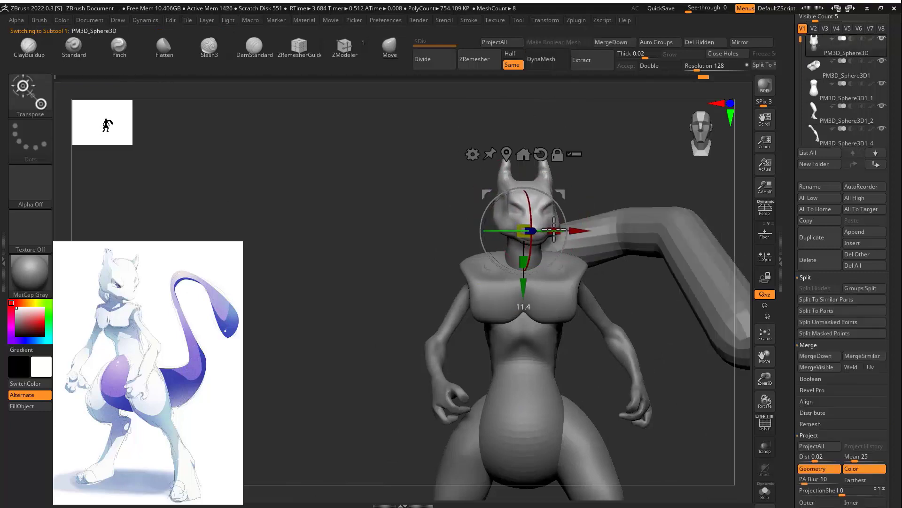
pyautogui.moveTo(583, 170); pyautogui.dragTo(593, 301)
# Step: Insert a ring mesh as a subtool, stand it upright around the neck and scale it to about 0.84
pyautogui.moveTo(644, 301); pyautogui.dragTo(782, 208)
pyautogui.click(865, 243)
pyautogui.click(627, 300)
pyautogui.keyDown('shift'); pyautogui.moveTo(641, 221); pyautogui.dragTo(599, 252); pyautogui.keyUp('shift')
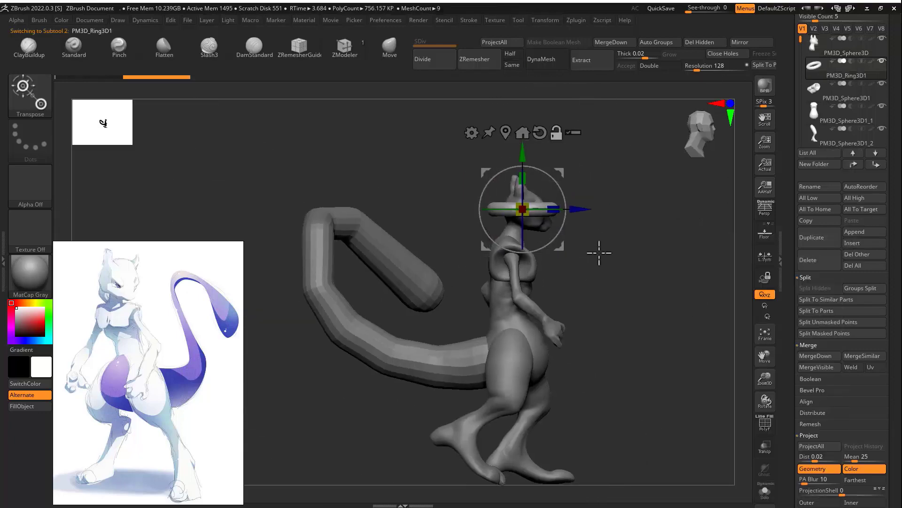
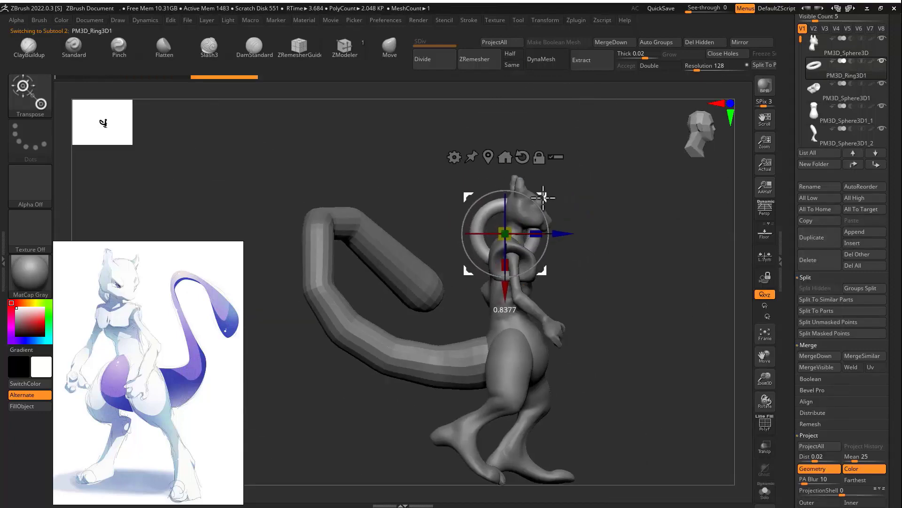
# Step: Thin the ring with an Inflate deformation of about -22 and adjust its position behind Mewtwo's head
pyautogui.scroll(-10, 838, 431)
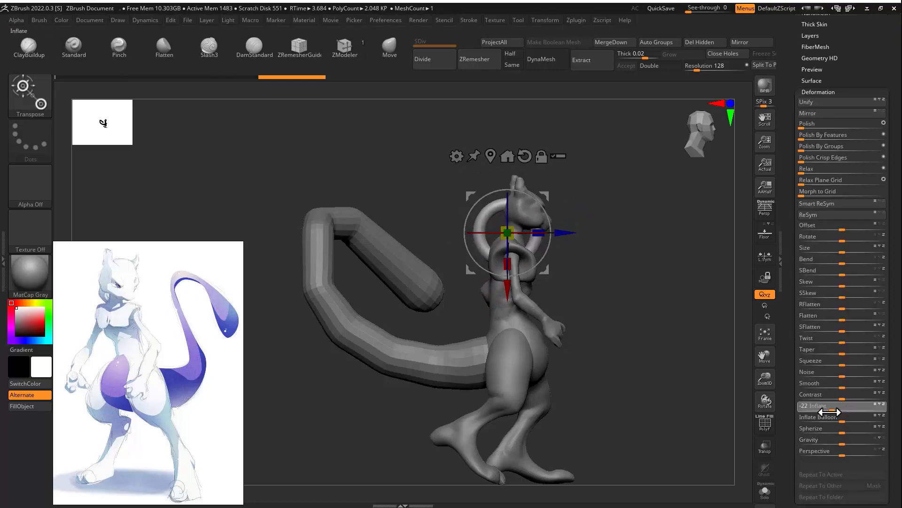
pyautogui.moveTo(824, 415); pyautogui.dragTo(823, 415)
pyautogui.moveTo(593, 308); pyautogui.dragTo(645, 301)
pyautogui.moveTo(527, 323); pyautogui.dragTo(531, 323)
pyautogui.moveTo(528, 278); pyautogui.dragTo(529, 278)
pyautogui.moveTo(636, 281); pyautogui.dragTo(564, 287)
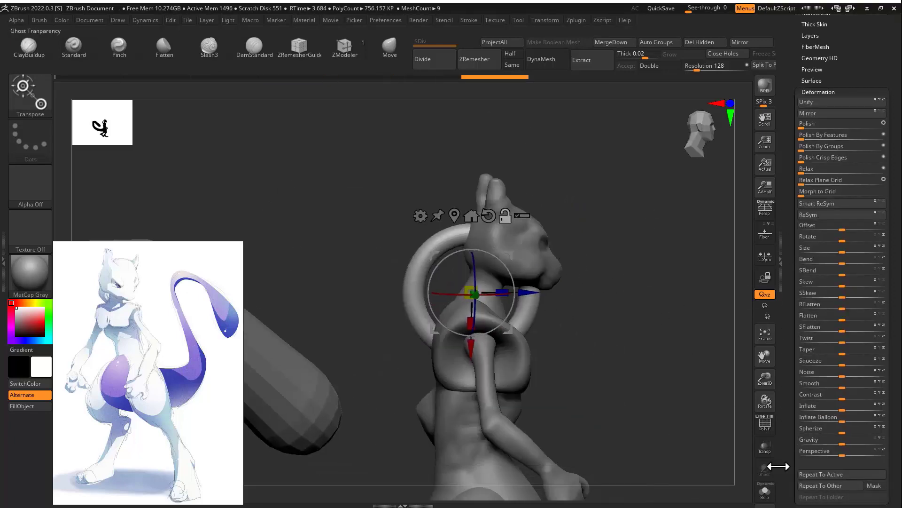
# Step: Isolate the ring and cut off its front half with the KnifeCurve brush, keeping the arc behind the neck
pyautogui.click(765, 492)
pyautogui.press('b')
pyautogui.press('k')
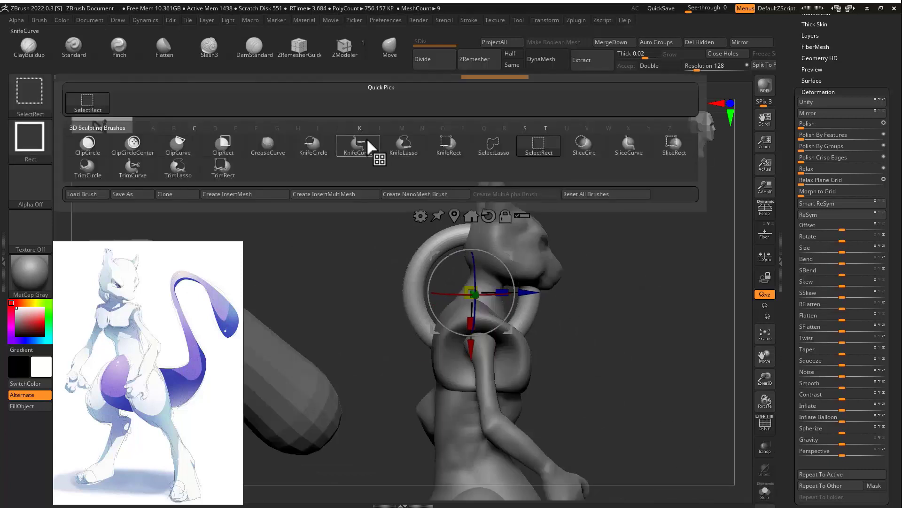
pyautogui.press('c')
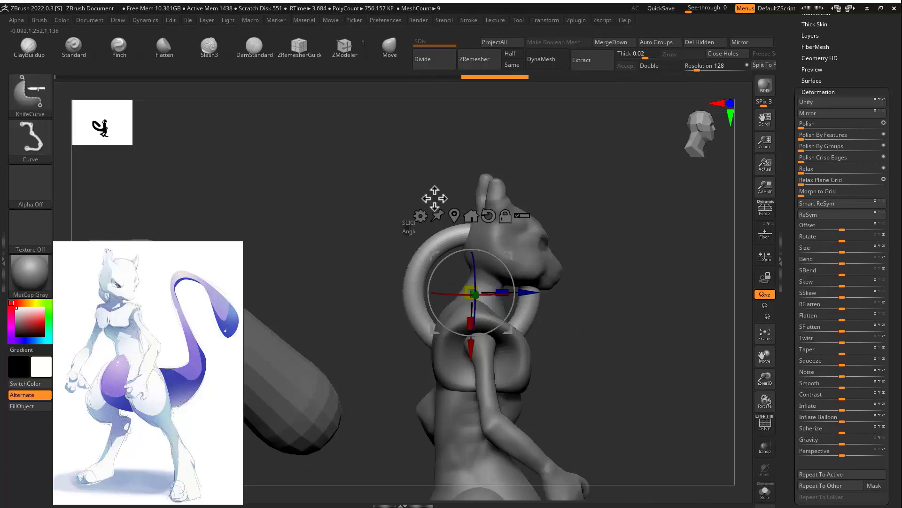
pyautogui.keyDown('ctrl'); pyautogui.keyDown('shift'); pyautogui.moveTo(440, 416); pyautogui.dragTo(440, 417); pyautogui.keyUp('shift'); pyautogui.keyUp('ctrl')
pyautogui.press('q')
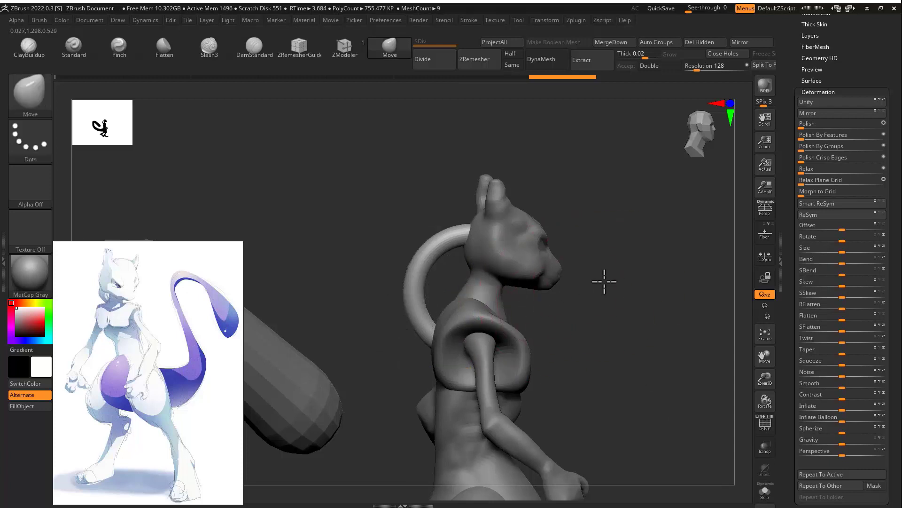
pyautogui.keyDown('alt'); pyautogui.moveTo(605, 281); pyautogui.dragTo(621, 301); pyautogui.keyUp('alt')
pyautogui.click(765, 491)
pyautogui.moveTo(511, 181)
pyautogui.keyDown('ctrl'); pyautogui.keyDown('shift'); pyautogui.mouseDown()
pyautogui.moveTo(486, 237)
pyautogui.moveTo(449, 414)
pyautogui.mouseUp(); pyautogui.keyUp('shift'); pyautogui.keyUp('ctrl')
pyautogui.click(765, 491)
pyautogui.keyDown('ctrl'); pyautogui.keyDown('shift'); pyautogui.click(454, 235); pyautogui.keyUp('shift'); pyautogui.keyUp('ctrl')
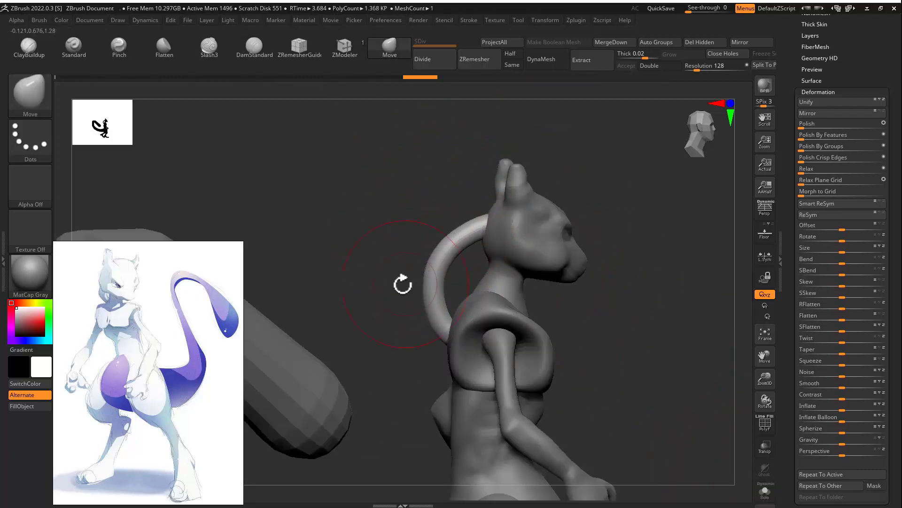
# Step: Shape the ring arc with the Move brush into the tube joining the back of the head to the upper back
pyautogui.moveTo(403, 284); pyautogui.dragTo(430, 261)
pyautogui.moveTo(405, 313); pyautogui.dragTo(401, 314)
pyautogui.keyDown('alt'); pyautogui.moveTo(568, 274); pyautogui.dragTo(526, 221); pyautogui.keyUp('alt')
pyautogui.moveTo(364, 240); pyautogui.dragTo(522, 254)
pyautogui.keyDown('alt'); pyautogui.moveTo(527, 282); pyautogui.dragTo(498, 292); pyautogui.keyUp('alt')
# Step: Select the tail ZSphere, show its polyframe and switch its skin preview back to the ZSphere chain
pyautogui.keyDown('alt'); pyautogui.click(523, 248); pyautogui.keyUp('alt')
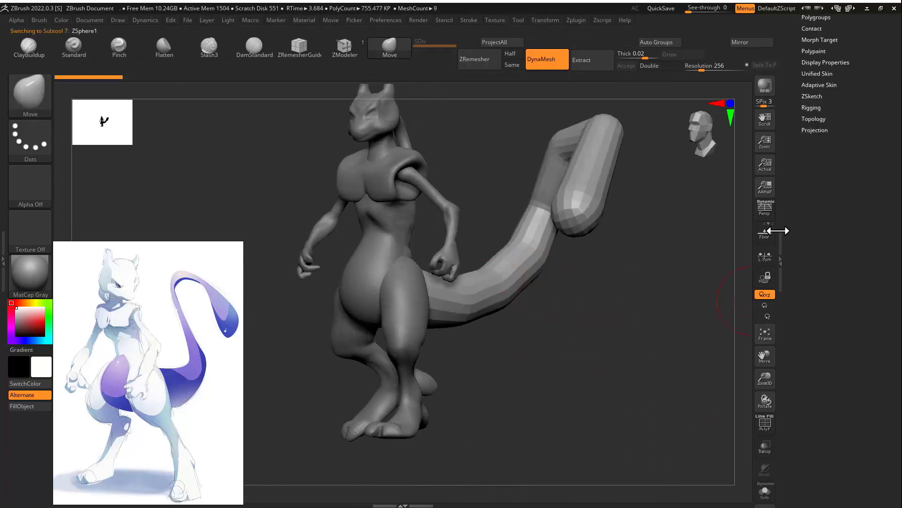
pyautogui.moveTo(812, 133); pyautogui.dragTo(811, 335)
pyautogui.hotkey('shift', 'f')
pyautogui.press('a')
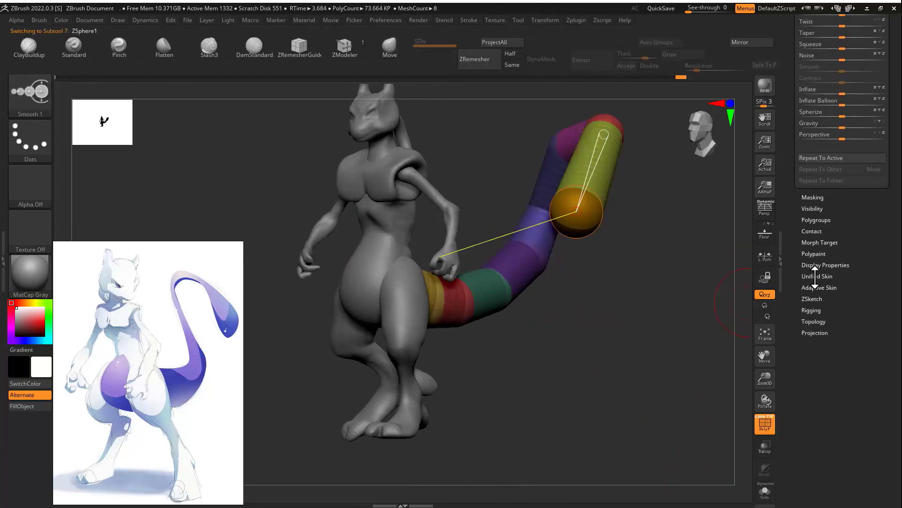
# Step: Try to convert the tail ZSphere into a mesh with Make Adaptive Skin
pyautogui.click(814, 286)
pyautogui.click(823, 420)
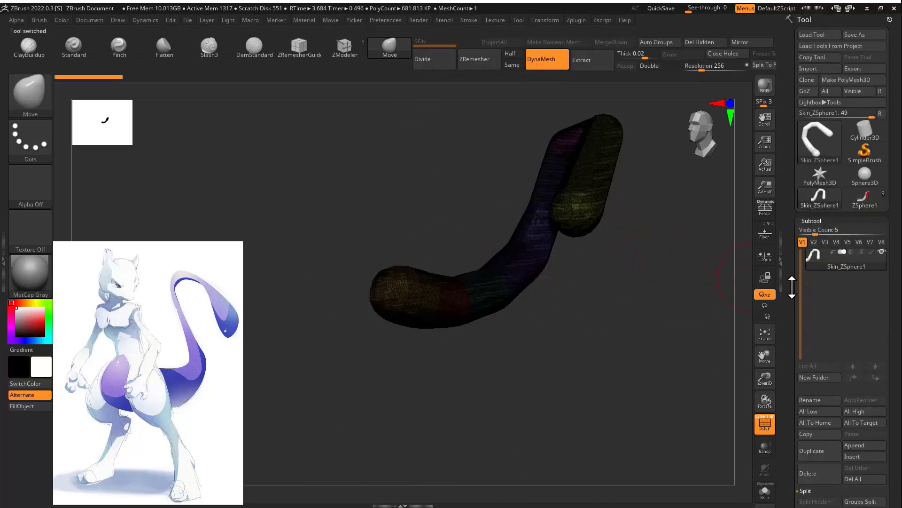
pyautogui.click(818, 472)
pyautogui.moveTo(794, 374); pyautogui.dragTo(799, 141)
pyautogui.click(819, 233)
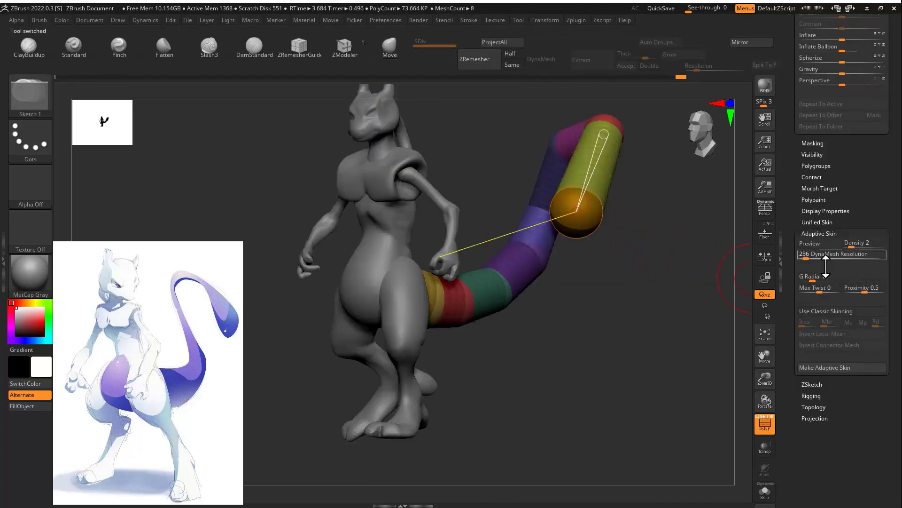
pyautogui.click(825, 367)
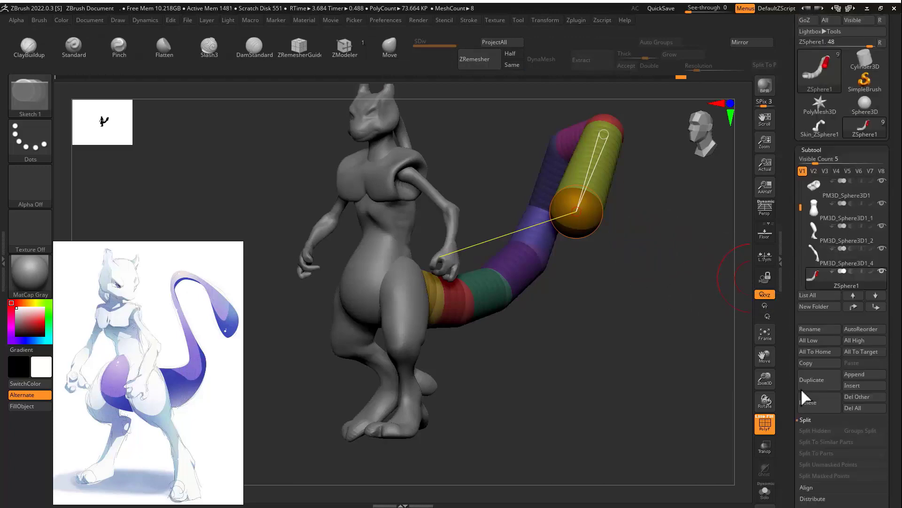
pyautogui.click(864, 126)
pyautogui.moveTo(729, 179); pyautogui.dragTo(675, 274)
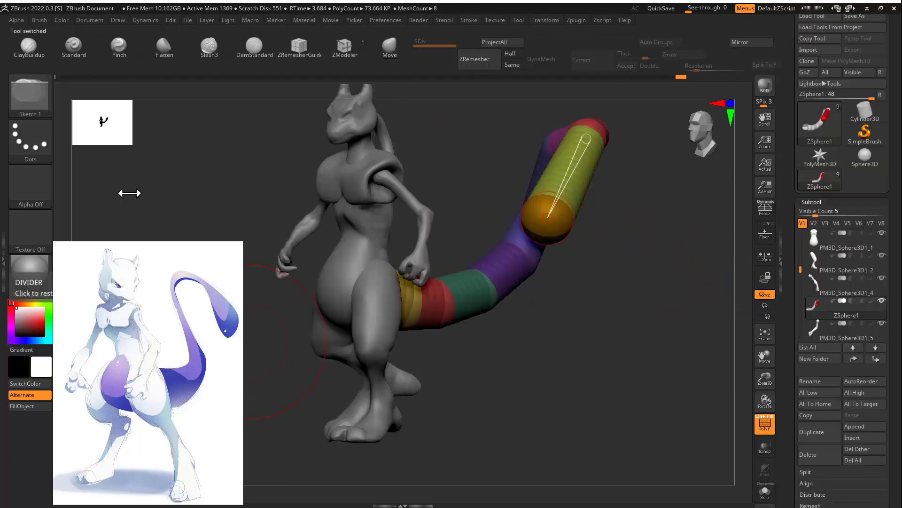
# Step: Generate a unified skin mesh from the tail ZSphere and open the new skin tool for sculpting
pyautogui.moveTo(797, 308); pyautogui.dragTo(796, 61)
pyautogui.click(818, 342)
pyautogui.click(820, 177)
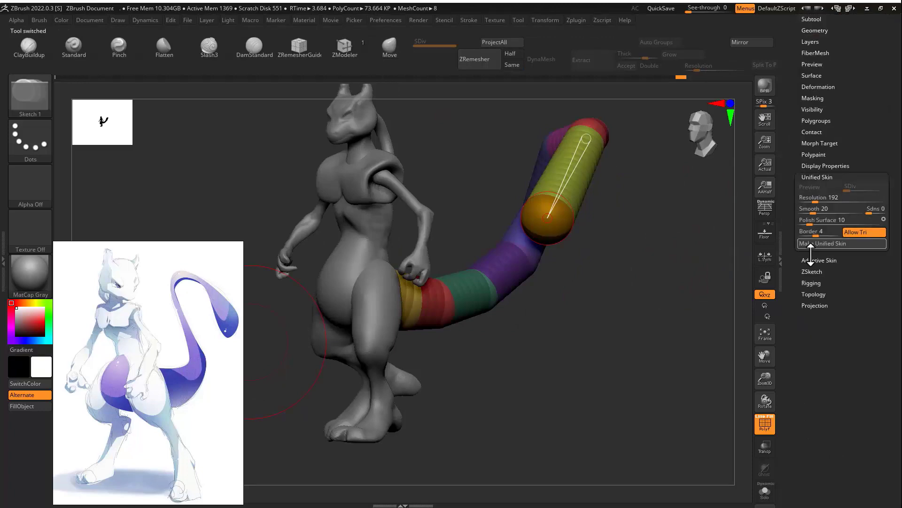
pyautogui.click(827, 244)
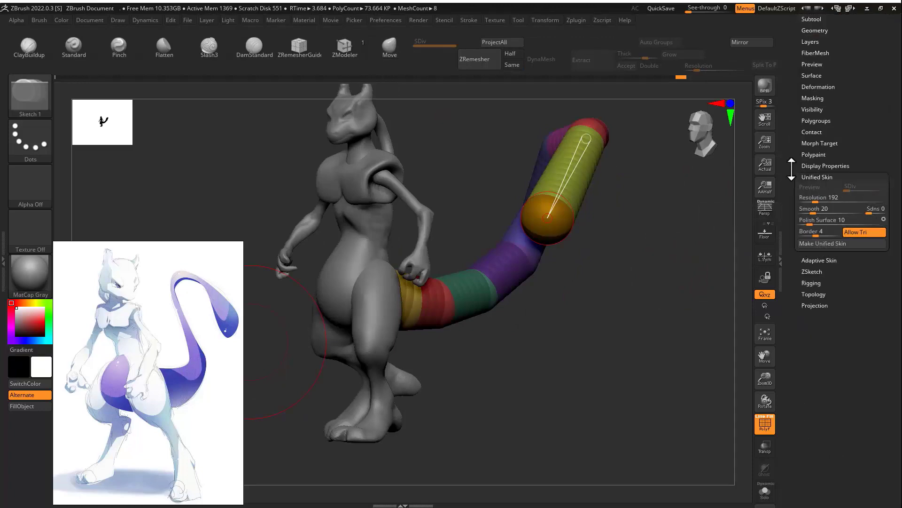
pyautogui.moveTo(628, 248)
pyautogui.mouseDown()
pyautogui.moveTo(535, 378)
pyautogui.moveTo(451, 322)
pyautogui.moveTo(612, 387)
pyautogui.mouseUp()
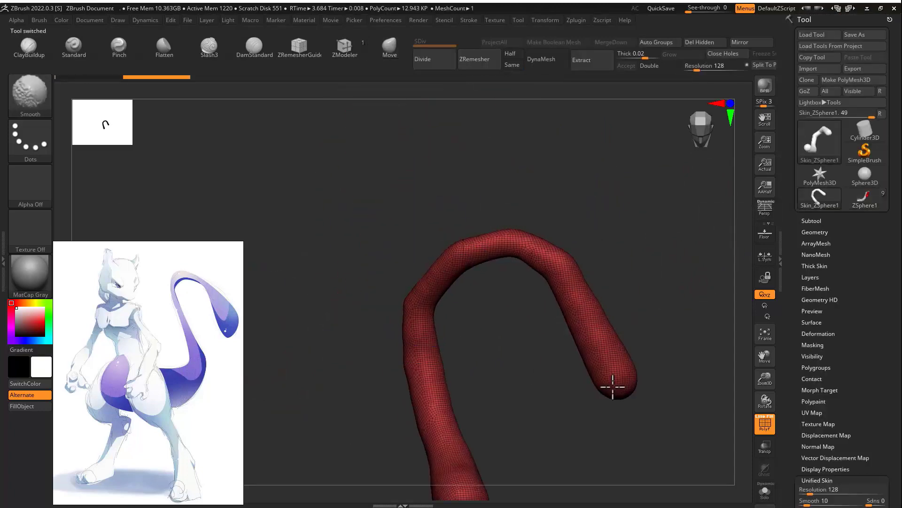
# Step: Thicken the tip of the tail mesh into a bulb with an enlarged Move brush
pyautogui.moveTo(654, 367)
pyautogui.mouseDown()
pyautogui.moveTo(544, 294)
pyautogui.moveTo(602, 260)
pyautogui.mouseUp()
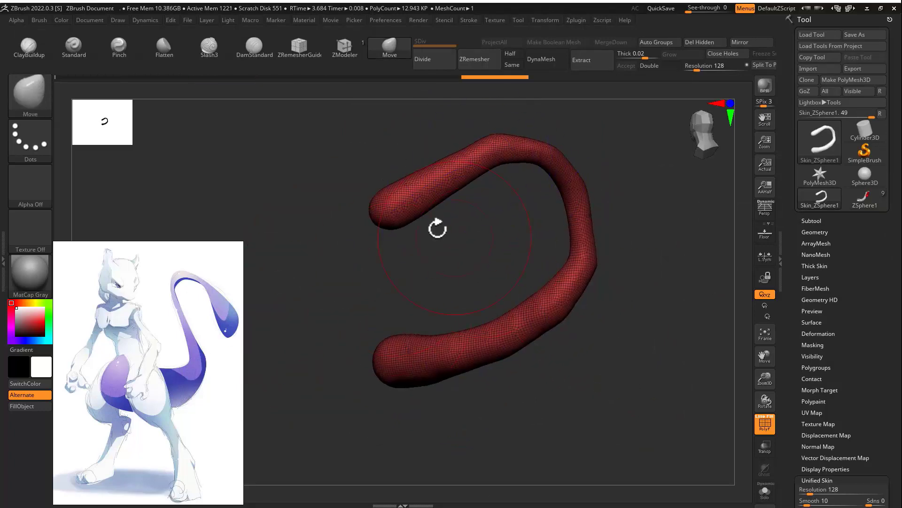
pyautogui.moveTo(442, 203); pyautogui.dragTo(417, 199)
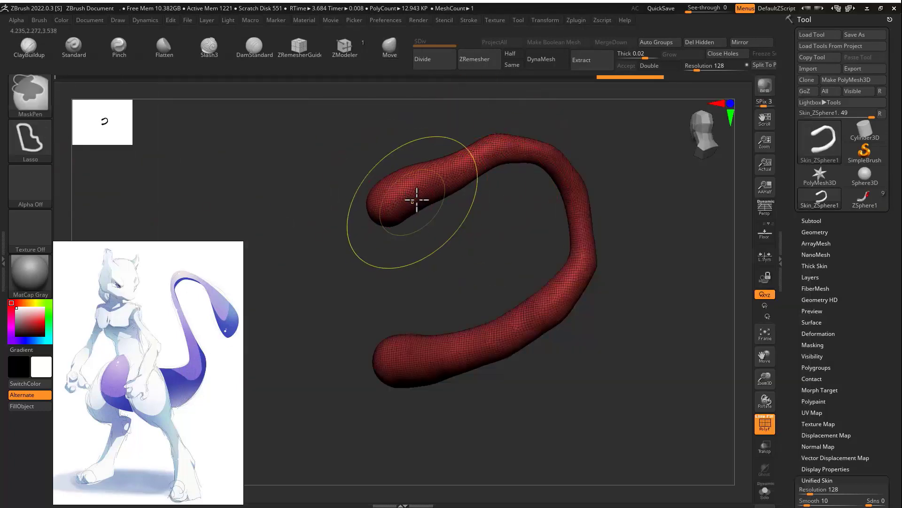
pyautogui.press('s')
pyautogui.click(423, 201)
pyautogui.moveTo(338, 202); pyautogui.dragTo(427, 188)
pyautogui.moveTo(441, 146)
pyautogui.mouseDown()
pyautogui.moveTo(425, 201)
pyautogui.moveTo(574, 197)
pyautogui.mouseUp()
pyautogui.keyDown('alt'); pyautogui.moveTo(373, 165); pyautogui.dragTo(414, 206); pyautogui.keyUp('alt')
# Step: Smooth and slim the middle of the tail, keeping a thick base that tapers toward the bulbous tip
pyautogui.keyDown('shift'); pyautogui.moveTo(451, 176); pyautogui.dragTo(386, 162); pyautogui.keyUp('shift')
pyautogui.moveTo(376, 207)
pyautogui.mouseDown()
pyautogui.moveTo(421, 199)
pyautogui.moveTo(517, 207)
pyautogui.mouseUp()
pyautogui.moveTo(397, 174); pyautogui.dragTo(380, 141)
pyautogui.moveTo(447, 150)
pyautogui.mouseDown()
pyautogui.moveTo(495, 155)
pyautogui.moveTo(454, 187)
pyautogui.moveTo(490, 188)
pyautogui.moveTo(480, 141)
pyautogui.moveTo(531, 178)
pyautogui.moveTo(480, 210)
pyautogui.moveTo(514, 232)
pyautogui.moveTo(554, 196)
pyautogui.moveTo(541, 230)
pyautogui.moveTo(621, 163)
pyautogui.moveTo(429, 266)
pyautogui.mouseUp()
pyautogui.press('space')
pyautogui.moveTo(520, 271)
pyautogui.mouseDown()
pyautogui.moveTo(449, 211)
pyautogui.moveTo(371, 235)
pyautogui.moveTo(583, 219)
pyautogui.moveTo(564, 207)
pyautogui.mouseUp()
pyautogui.keyDown('shift'); pyautogui.moveTo(497, 175); pyautogui.dragTo(405, 224); pyautogui.keyUp('shift')
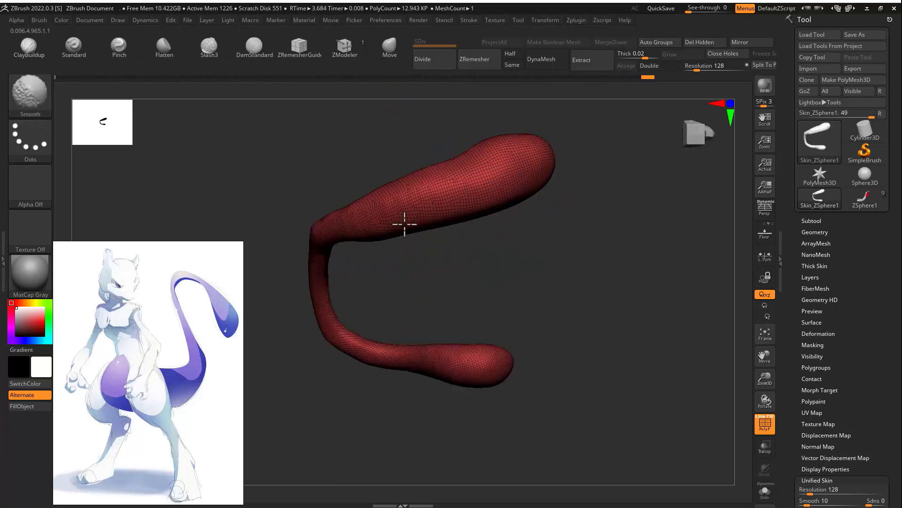
# Step: Append the sculpted tail skin to the Mewtwo model as a subtool and hide the original ZSphere tail
pyautogui.click(810, 221)
pyautogui.click(864, 81)
pyautogui.click(854, 329)
pyautogui.click(629, 312)
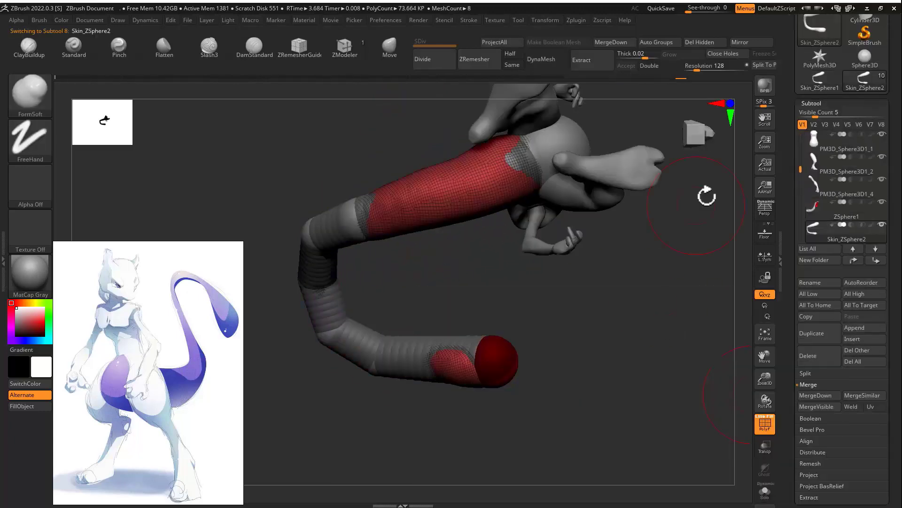
pyautogui.click(882, 202)
# Step: Reshape the tail's curve behind the hips with the Move brush and remesh it with ZRemesher set to Same
pyautogui.moveTo(644, 238)
pyautogui.mouseDown()
pyautogui.moveTo(451, 272)
pyautogui.moveTo(414, 188)
pyautogui.mouseUp()
pyautogui.click(390, 47)
pyautogui.press('s')
pyautogui.moveTo(383, 121)
pyautogui.mouseDown()
pyautogui.moveTo(360, 190)
pyautogui.moveTo(417, 199)
pyautogui.mouseUp()
pyautogui.moveTo(463, 244); pyautogui.dragTo(531, 412)
pyautogui.moveTo(592, 389); pyautogui.dragTo(545, 447)
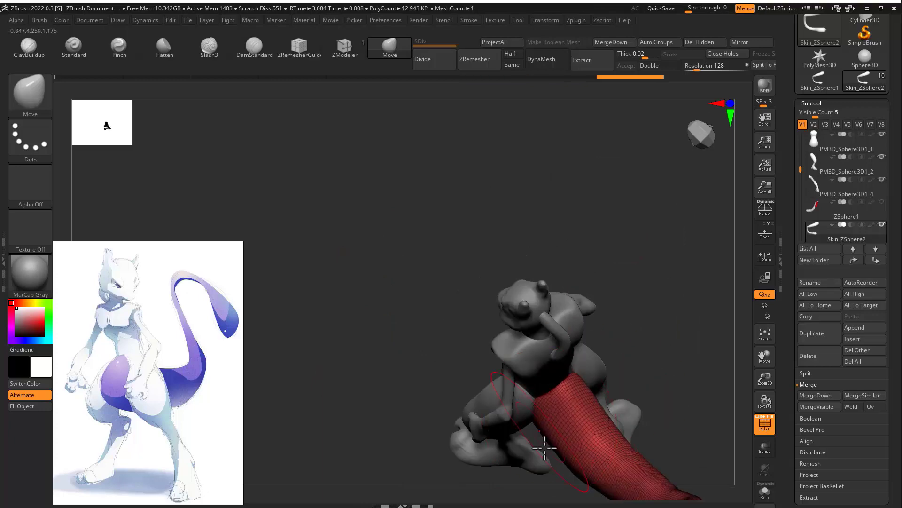
pyautogui.moveTo(657, 385); pyautogui.dragTo(529, 101)
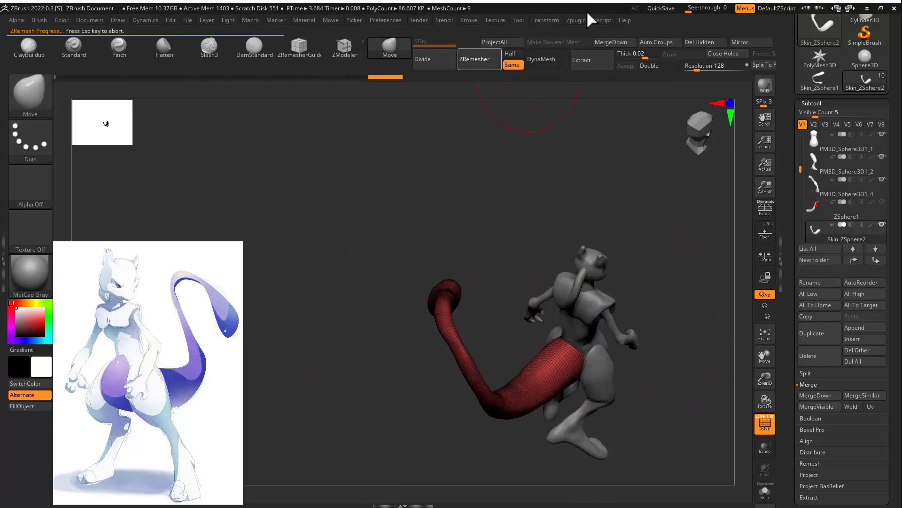
pyautogui.press('shift')
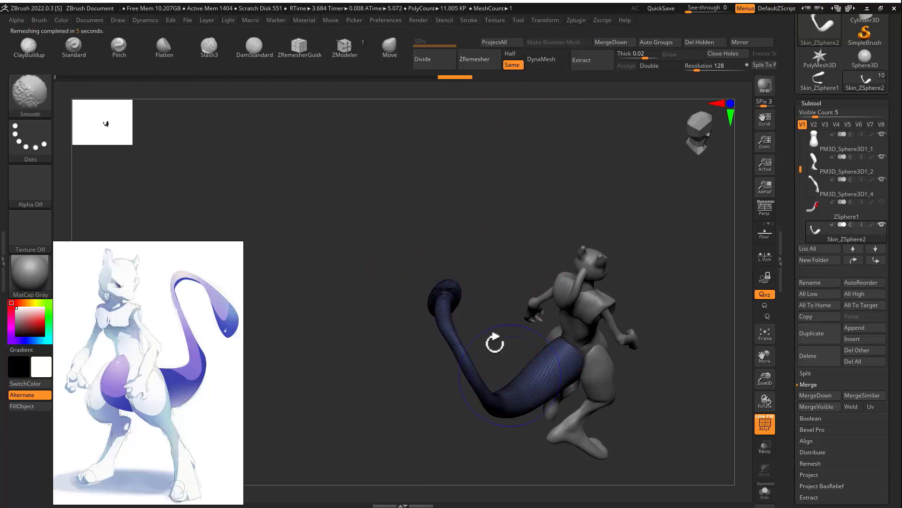
# Step: Make the head the active subtool and enable poseable symmetry on it
pyautogui.moveTo(494, 344); pyautogui.dragTo(562, 197)
pyautogui.keyDown('ctrl'); pyautogui.moveTo(556, 190); pyautogui.dragTo(596, 345, button='right'); pyautogui.keyUp('ctrl')
pyautogui.keyDown('alt'); pyautogui.click(447, 314); pyautogui.keyUp('alt')
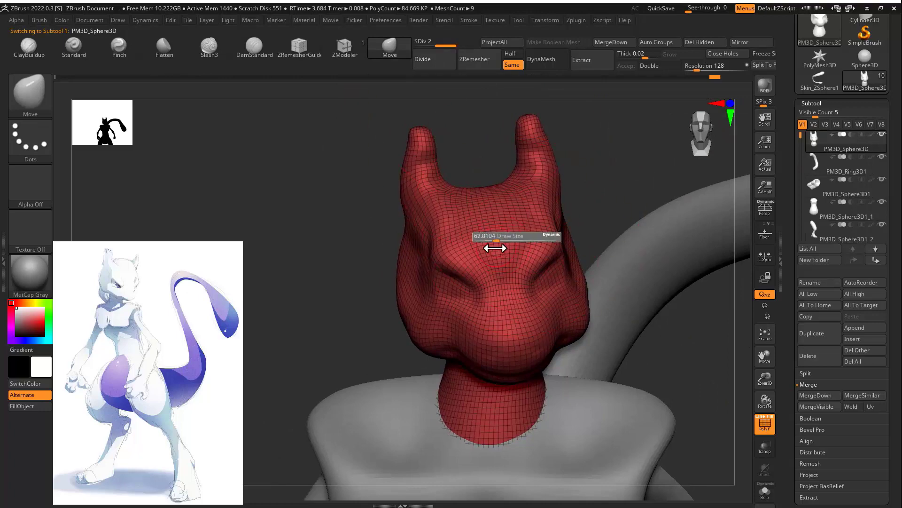
pyautogui.moveTo(495, 248); pyautogui.dragTo(505, 248)
pyautogui.moveTo(658, 198)
pyautogui.mouseDown(button='right')
pyautogui.moveTo(598, 165)
pyautogui.moveTo(644, 184)
pyautogui.mouseUp(button='right')
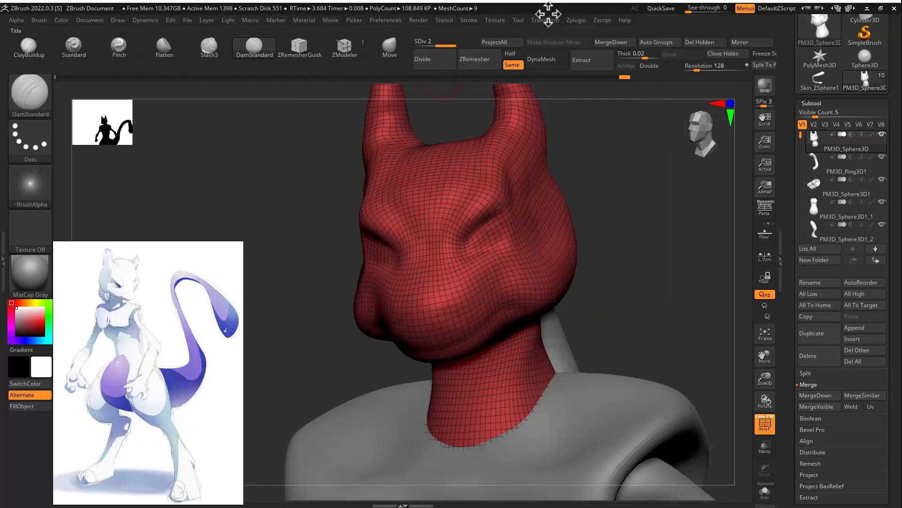
pyautogui.click(545, 19)
pyautogui.click(591, 295)
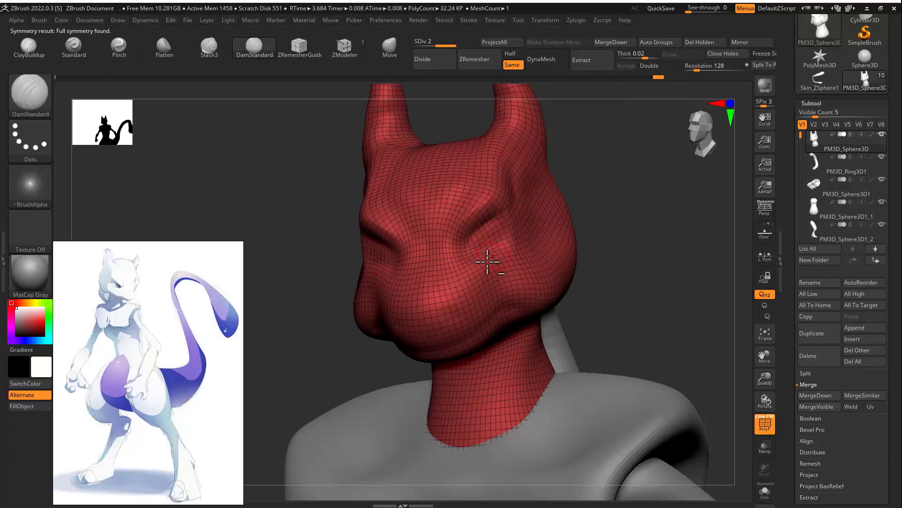
pyautogui.moveTo(456, 315); pyautogui.dragTo(620, 268, button='right')
pyautogui.hotkey('shift', 'f')
# Step: Inspect the figure's body, arm and leg subtools from the side and front
pyautogui.keyDown('alt'); pyautogui.click(625, 269); pyautogui.keyUp('alt')
pyautogui.keyDown('alt'); pyautogui.moveTo(617, 357); pyautogui.dragTo(552, 296, button='right'); pyautogui.keyUp('alt')
pyautogui.keyDown('alt'); pyautogui.click(551, 297); pyautogui.keyUp('alt')
pyautogui.keyDown('alt'); pyautogui.click(518, 352); pyautogui.keyUp('alt')
pyautogui.keyDown('ctrl'); pyautogui.moveTo(517, 353); pyautogui.dragTo(409, 229, button='right'); pyautogui.keyUp('ctrl')
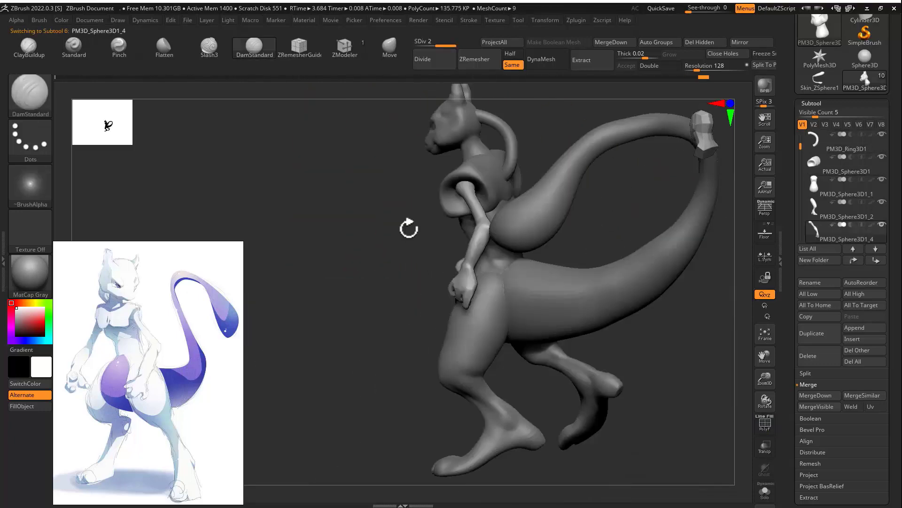
pyautogui.keyDown('alt'); pyautogui.click(543, 246); pyautogui.keyUp('alt')
pyautogui.keyDown('alt'); pyautogui.click(471, 334); pyautogui.keyUp('alt')
pyautogui.keyDown('alt'); pyautogui.click(568, 346); pyautogui.keyUp('alt')
pyautogui.moveTo(568, 346); pyautogui.dragTo(658, 329, button='right')
pyautogui.keyDown('alt'); pyautogui.click(458, 249); pyautogui.keyUp('alt')
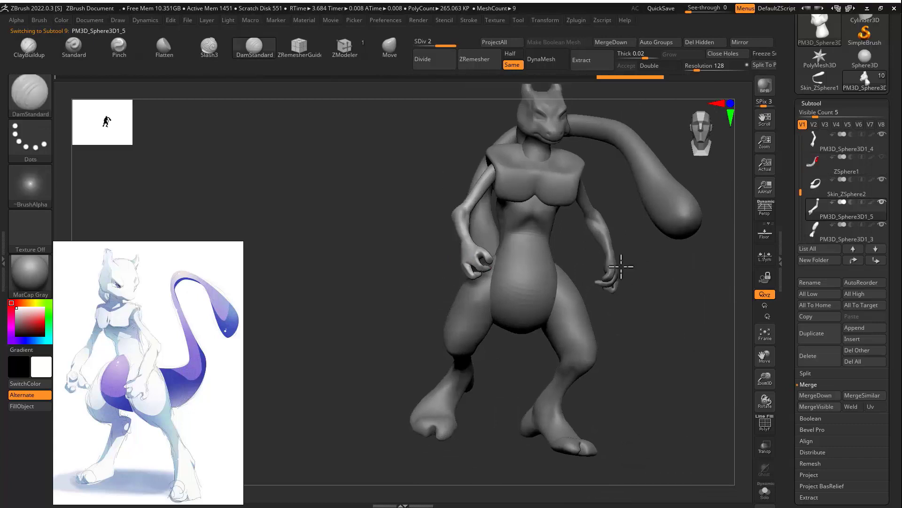
# Step: Insert a cylinder as a new subtool, widen it and lower it beneath Mewtwo's feet
pyautogui.keyDown('ctrl'); pyautogui.moveTo(621, 267); pyautogui.dragTo(588, 396, button='right'); pyautogui.keyUp('ctrl')
pyautogui.click(854, 338)
pyautogui.click(535, 326)
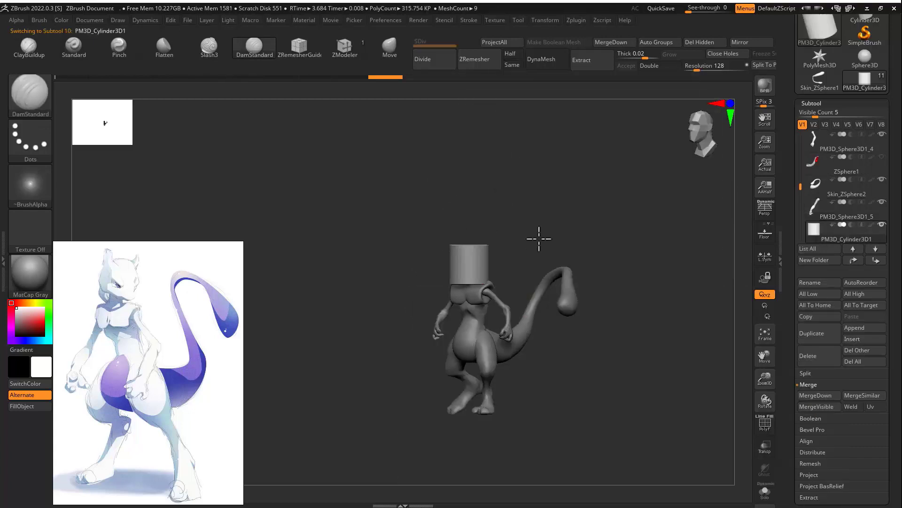
pyautogui.moveTo(539, 239); pyautogui.dragTo(480, 230, button='right')
pyautogui.press('w')
pyautogui.moveTo(481, 224); pyautogui.dragTo(481, 221)
pyautogui.moveTo(796, 329); pyautogui.dragTo(795, 156)
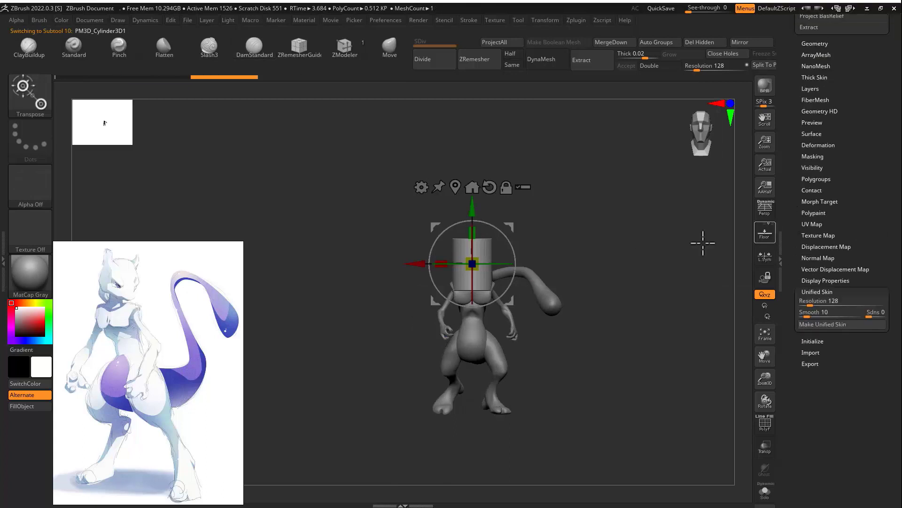
pyautogui.moveTo(703, 242); pyautogui.dragTo(610, 223, button='right')
pyautogui.moveTo(497, 205); pyautogui.dragTo(494, 224)
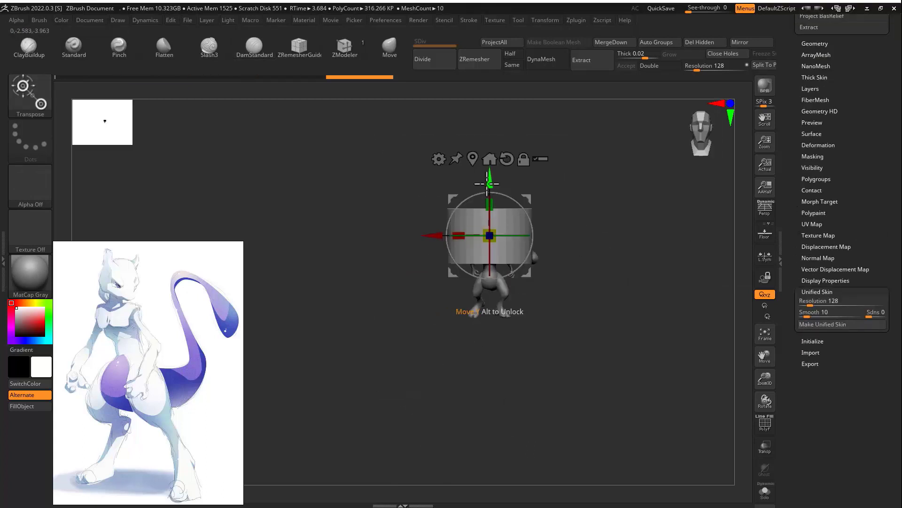
pyautogui.moveTo(489, 180); pyautogui.dragTo(490, 289)
pyautogui.keyDown('ctrl'); pyautogui.moveTo(658, 303); pyautogui.dragTo(658, 353, button='right'); pyautogui.keyUp('ctrl')
# Step: Delete the cylinder's horizontal edge loops using the ZModeler edge action Insert with target Single EdgeLoop
pyautogui.hotkey('shift', 'f')
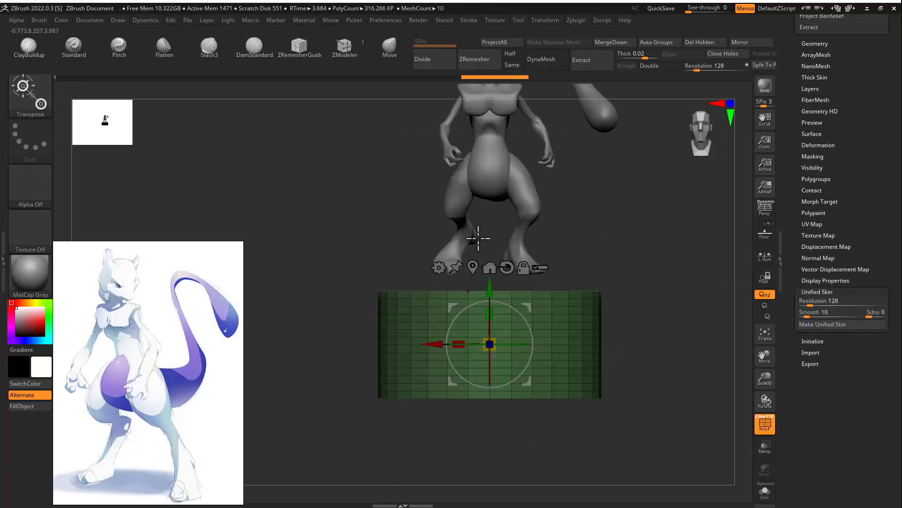
pyautogui.rightClick(520, 392)
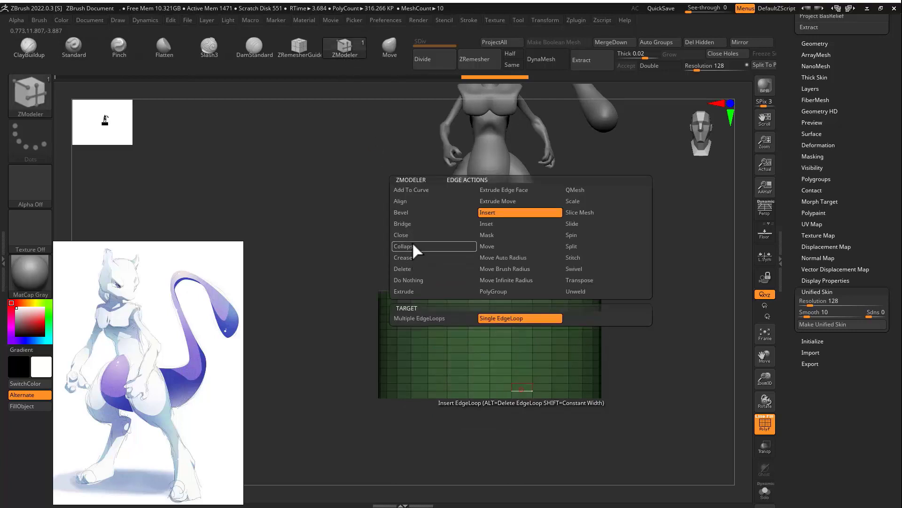
pyautogui.click(503, 322)
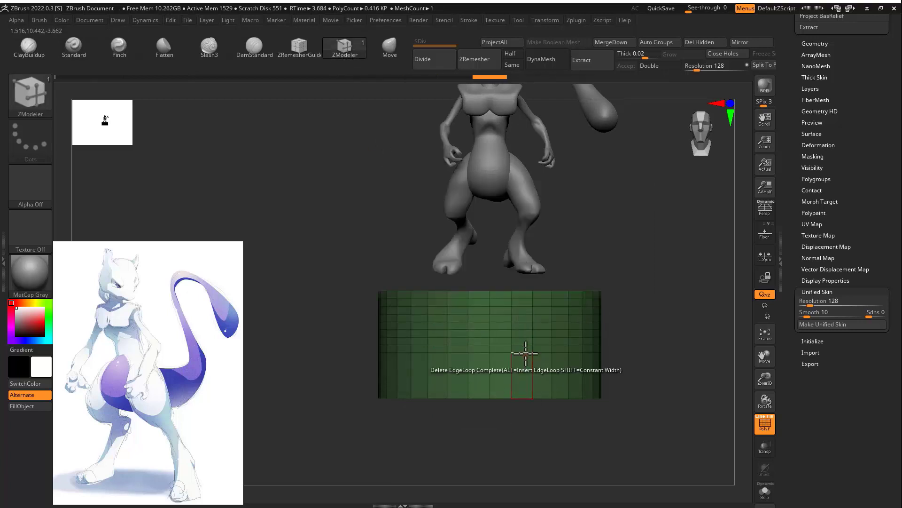
pyautogui.keyDown('ctrl'); pyautogui.moveTo(532, 306); pyautogui.dragTo(604, 301, button='right'); pyautogui.keyUp('ctrl')
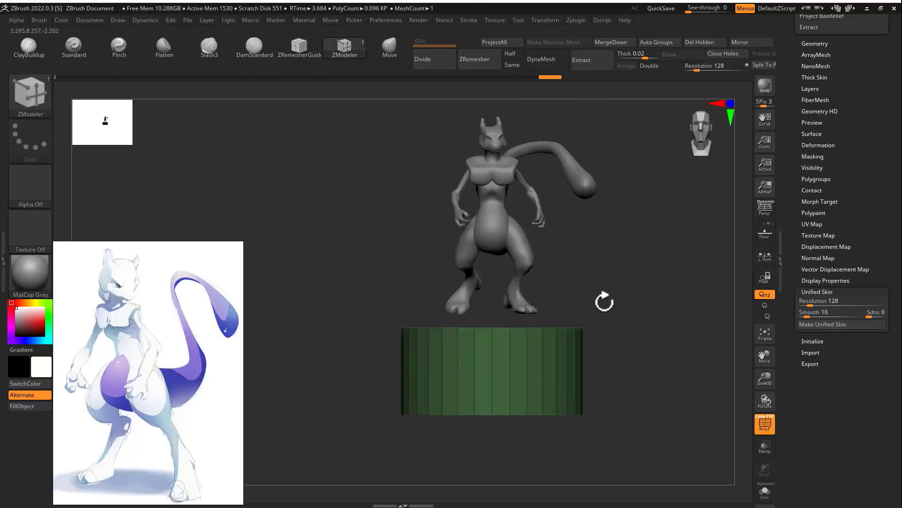
# Step: Raise the cylinder to meet the feet and scale it into a base with a narrower top
pyautogui.press('w')
pyautogui.moveTo(495, 321); pyautogui.dragTo(503, 308)
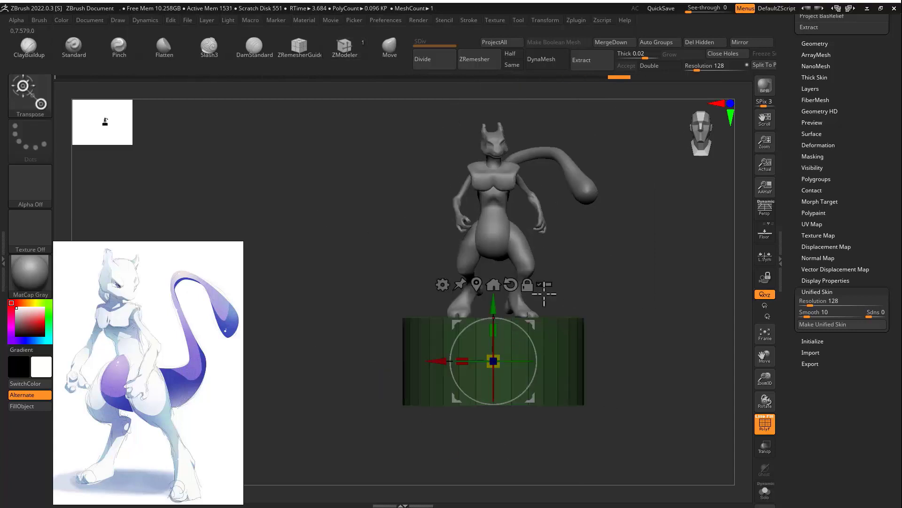
pyautogui.moveTo(619, 303); pyautogui.dragTo(533, 252, button='right')
pyautogui.keyDown('ctrl'); pyautogui.click(532, 252); pyautogui.keyUp('ctrl')
pyautogui.moveTo(488, 264); pyautogui.dragTo(397, 264)
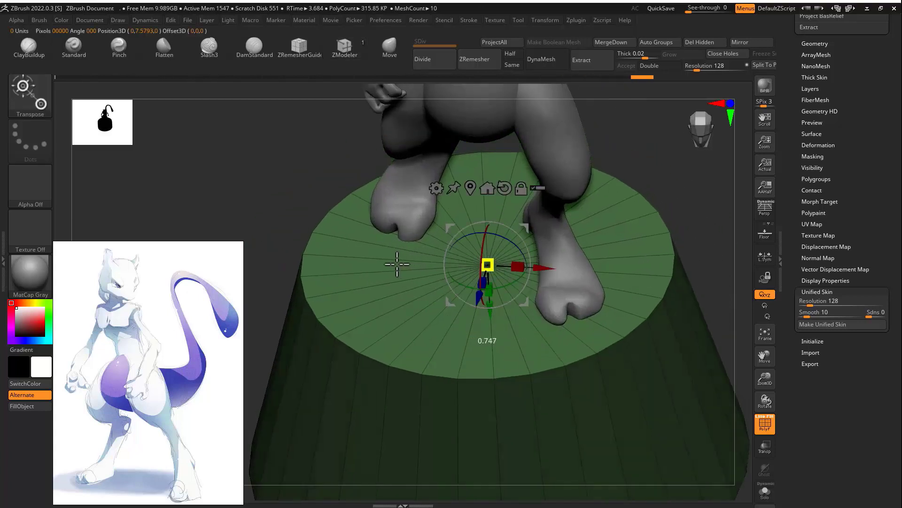
# Step: Rescale the tapered base into a low, wide platform around the feet
pyautogui.moveTo(396, 264); pyautogui.dragTo(517, 221, button='right')
pyautogui.keyDown('ctrl'); pyautogui.moveTo(517, 221); pyautogui.dragTo(554, 202, button='right'); pyautogui.keyUp('ctrl')
pyautogui.moveTo(493, 343)
pyautogui.mouseDown()
pyautogui.moveTo(482, 428)
pyautogui.moveTo(505, 343)
pyautogui.mouseUp()
pyautogui.keyDown('ctrl'); pyautogui.moveTo(599, 282); pyautogui.dragTo(625, 244, button='right'); pyautogui.keyUp('ctrl')
pyautogui.keyDown('ctrl'); pyautogui.moveTo(625, 244); pyautogui.dragTo(597, 329, button='right'); pyautogui.keyUp('ctrl')
pyautogui.keyDown('ctrl'); pyautogui.moveTo(597, 329); pyautogui.dragTo(590, 306, button='right'); pyautogui.keyUp('ctrl')
pyautogui.moveTo(444, 370); pyautogui.dragTo(431, 369)
pyautogui.keyDown('ctrl'); pyautogui.moveTo(607, 268); pyautogui.dragTo(560, 221, button='right'); pyautogui.keyUp('ctrl')
# Step: Try creasing the edges of the tapered base
pyautogui.moveTo(788, 111)
pyautogui.mouseDown()
pyautogui.moveTo(798, 242)
pyautogui.moveTo(799, 113)
pyautogui.mouseUp()
pyautogui.click(812, 235)
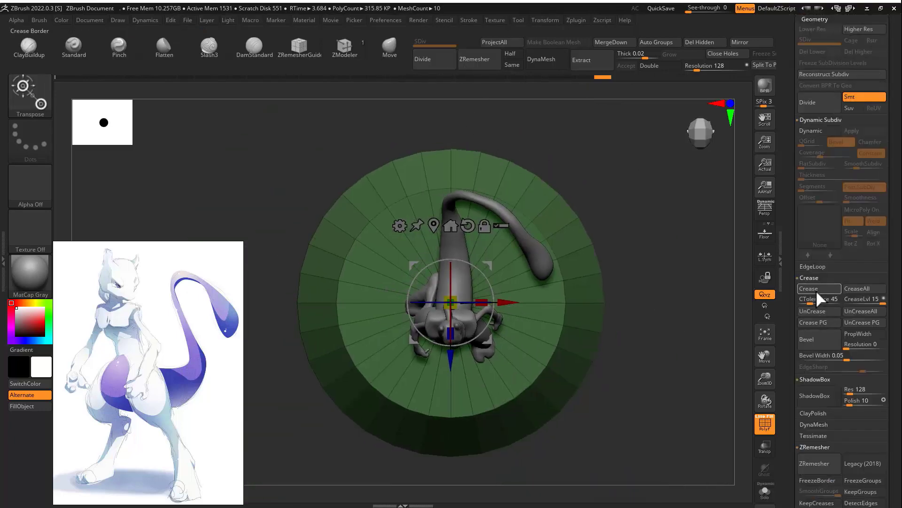
pyautogui.click(817, 289)
pyautogui.keyDown('ctrl'); pyautogui.moveTo(653, 289); pyautogui.dragTo(508, 266, button='right'); pyautogui.keyUp('ctrl')
pyautogui.hotkey('ctrl', 'z')
pyautogui.hotkey('ctrl', 'z')
# Step: Return to Draw mode and set the selection brush to SelectRect with the Lasso stroke
pyautogui.press('q')
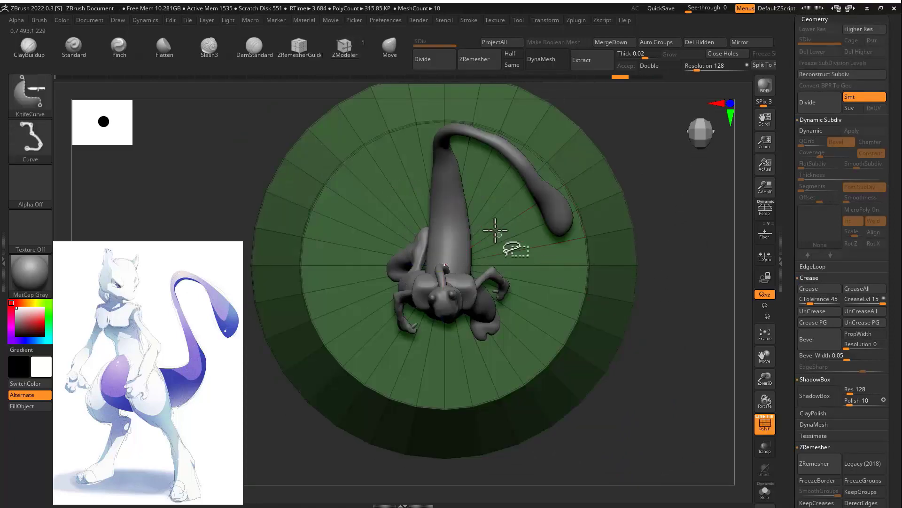
pyautogui.keyDown('ctrl'); pyautogui.keyDown('shift'); pyautogui.click(29, 95); pyautogui.keyUp('shift'); pyautogui.keyUp('ctrl')
pyautogui.keyDown('ctrl'); pyautogui.keyDown('shift'); pyautogui.click(130, 109); pyautogui.keyUp('shift'); pyautogui.keyUp('ctrl')
pyautogui.keyDown('ctrl'); pyautogui.keyDown('shift'); pyautogui.click(34, 141); pyautogui.keyUp('shift'); pyautogui.keyUp('ctrl')
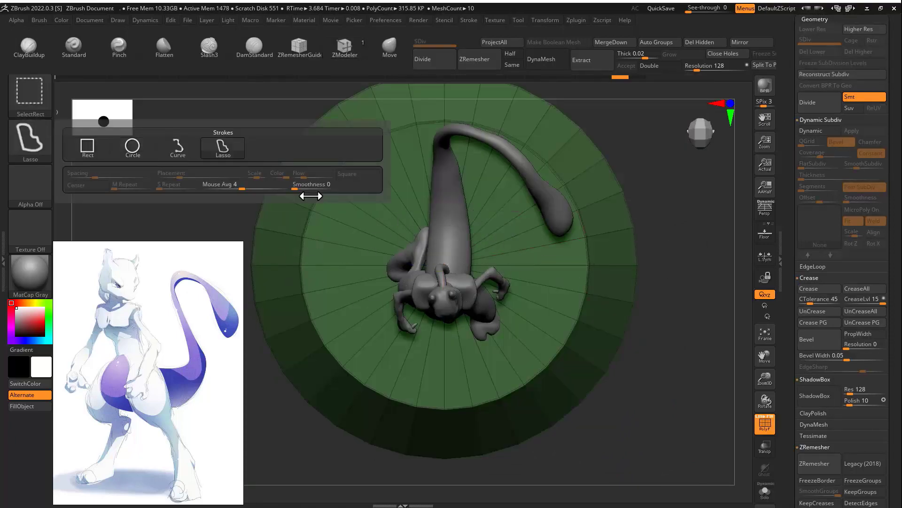
# Step: Give the base's sloped side its own polygroup with the ZModeler Polygroup PolyLoop action
pyautogui.moveTo(490, 261)
pyautogui.mouseDown(button='right')
pyautogui.moveTo(640, 276)
pyautogui.moveTo(657, 241)
pyautogui.moveTo(531, 287)
pyautogui.mouseUp(button='right')
pyautogui.press('space')
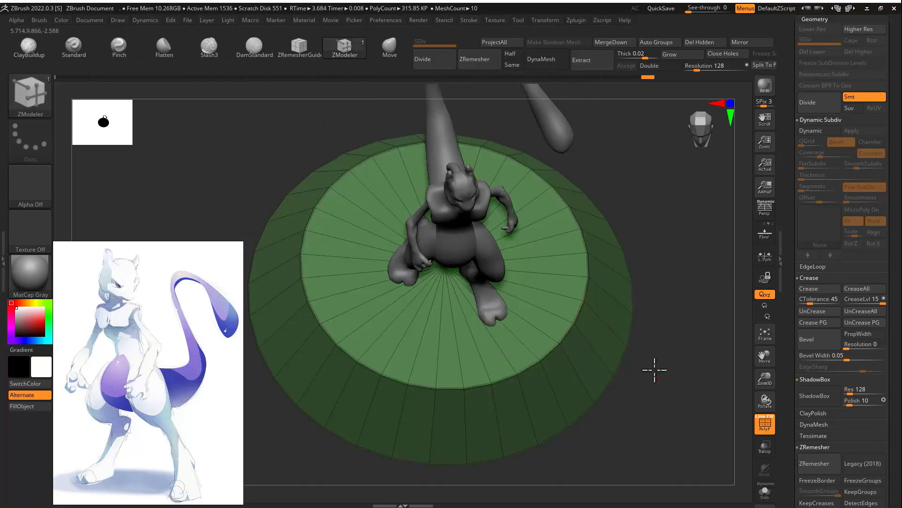
pyautogui.press('ctrl')
pyautogui.moveTo(655, 369)
pyautogui.mouseDown(button='right')
pyautogui.moveTo(668, 288)
pyautogui.moveTo(664, 302)
pyautogui.mouseUp(button='right')
pyautogui.click(593, 346)
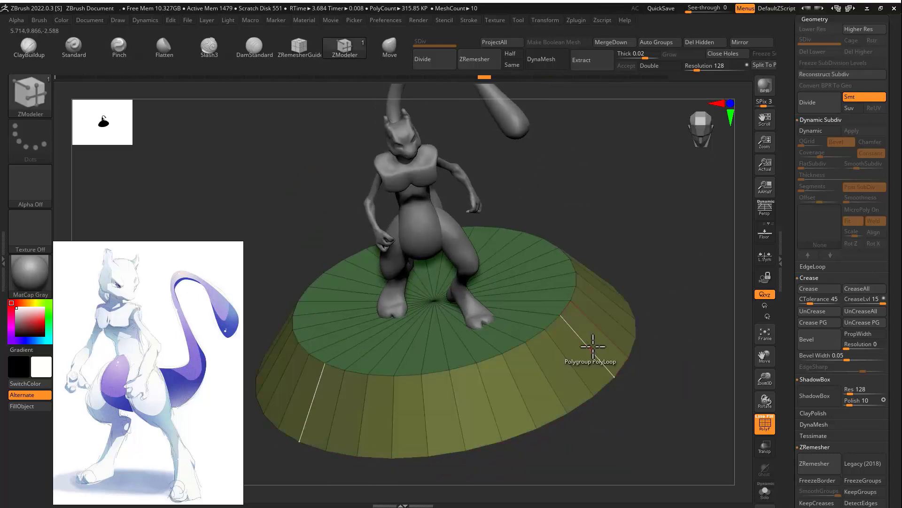
# Step: Insert a single edge loop around the middle of the base's sloped side with ZModeler
pyautogui.keyDown('shift'); pyautogui.moveTo(521, 263); pyautogui.dragTo(463, 291, button='right'); pyautogui.keyUp('shift')
pyautogui.keyDown('ctrl'); pyautogui.keyDown('shift'); pyautogui.moveTo(475, 230); pyautogui.dragTo(512, 309); pyautogui.keyUp('shift'); pyautogui.keyUp('ctrl')
pyautogui.keyDown('ctrl'); pyautogui.keyDown('shift'); pyautogui.moveTo(637, 235); pyautogui.dragTo(655, 325); pyautogui.keyUp('shift'); pyautogui.keyUp('ctrl')
pyautogui.keyDown('ctrl'); pyautogui.keyDown('shift'); pyautogui.click(655, 324); pyautogui.keyUp('shift'); pyautogui.keyUp('ctrl')
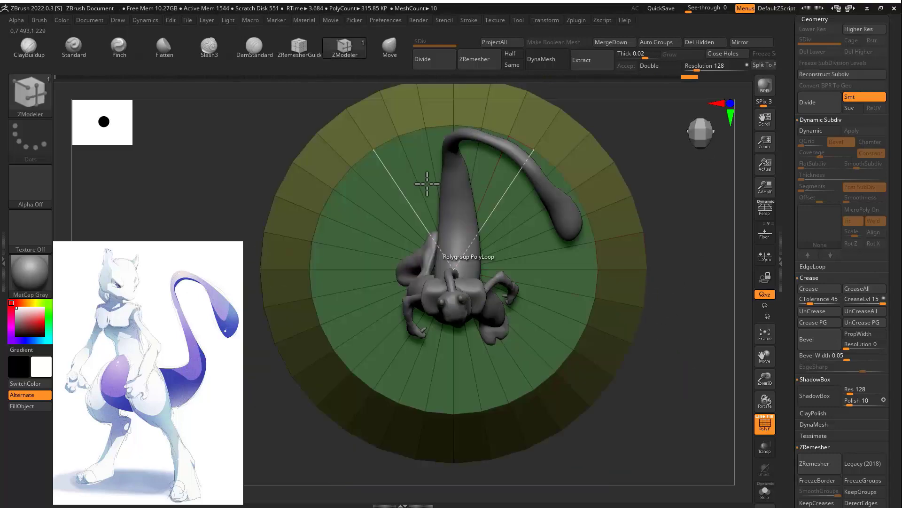
pyautogui.press('space')
pyautogui.click(592, 214)
pyautogui.click(623, 270)
# Step: Isolate the base's sloped side, delete the hidden cap faces and close the resulting holes
pyautogui.hotkey('ctrl', 'shift')
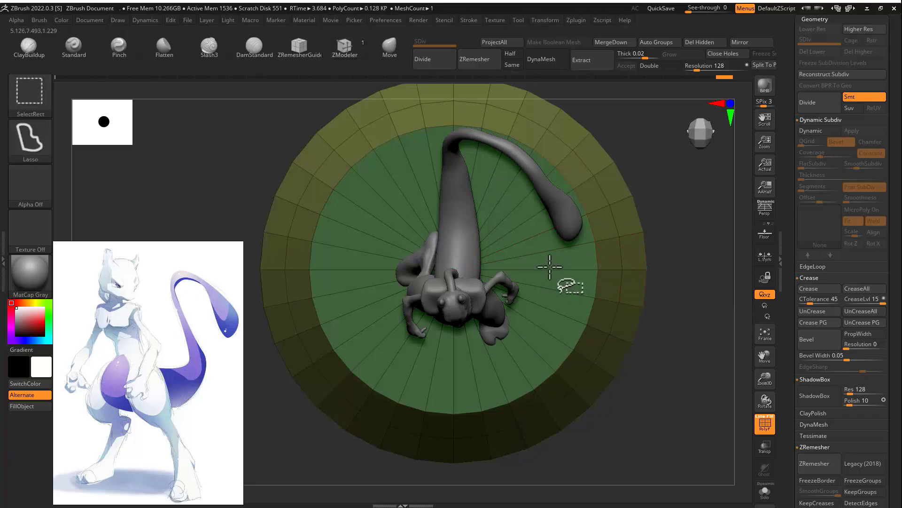
pyautogui.keyDown('ctrl'); pyautogui.keyDown('shift'); pyautogui.click(610, 250); pyautogui.keyUp('shift'); pyautogui.keyUp('ctrl')
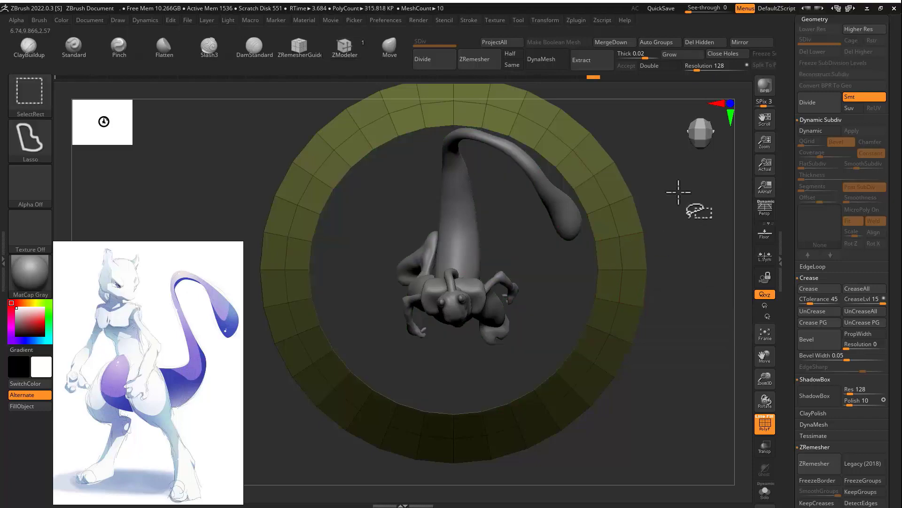
pyautogui.keyDown('ctrl'); pyautogui.keyDown('shift'); pyautogui.moveTo(679, 191); pyautogui.dragTo(663, 223); pyautogui.keyUp('shift'); pyautogui.keyUp('ctrl')
pyautogui.keyDown('ctrl'); pyautogui.keyDown('shift'); pyautogui.moveTo(662, 223); pyautogui.dragTo(677, 207); pyautogui.keyUp('shift'); pyautogui.keyUp('ctrl')
pyautogui.click(701, 45)
pyautogui.click(719, 53)
pyautogui.moveTo(647, 206)
pyautogui.mouseDown(button='right')
pyautogui.moveTo(623, 211)
pyautogui.moveTo(644, 221)
pyautogui.mouseUp(button='right')
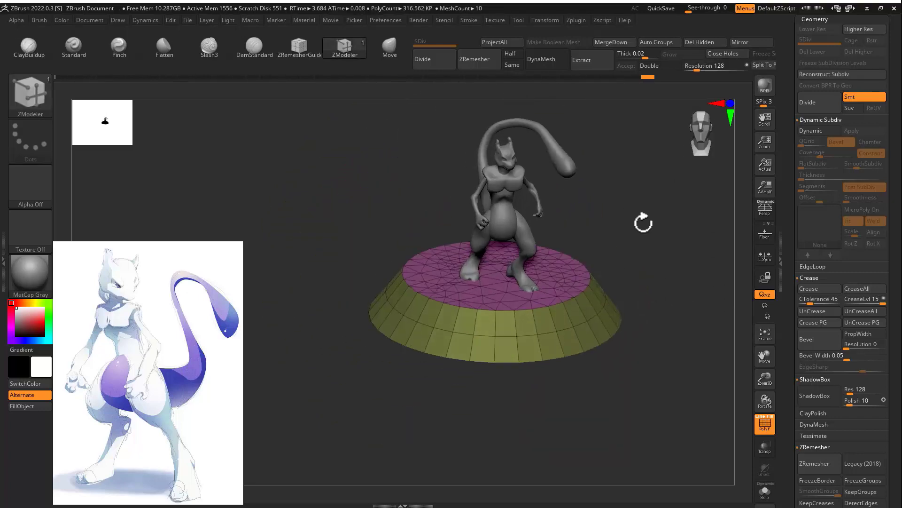
# Step: Subdivide the base repeatedly, return to subdivision level 6 and delete the higher levels
pyautogui.hotkey('ctrl', 'd')
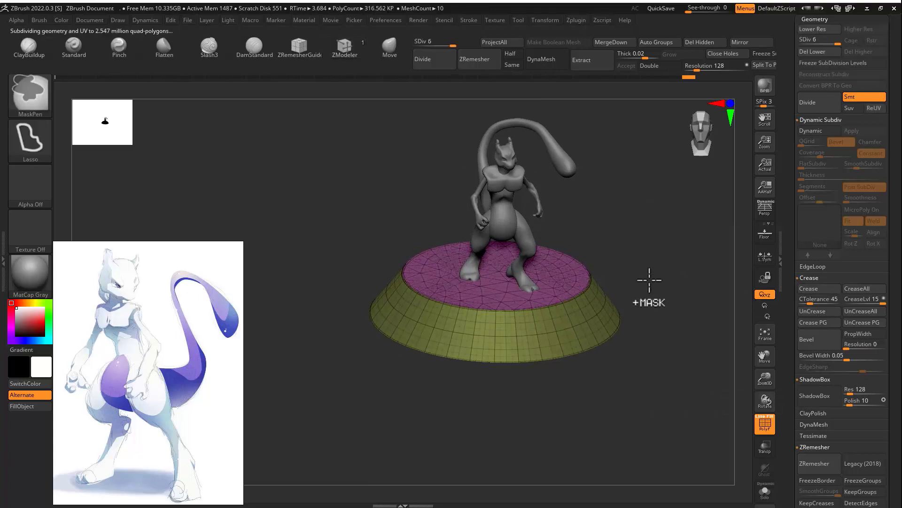
pyautogui.click(548, 46)
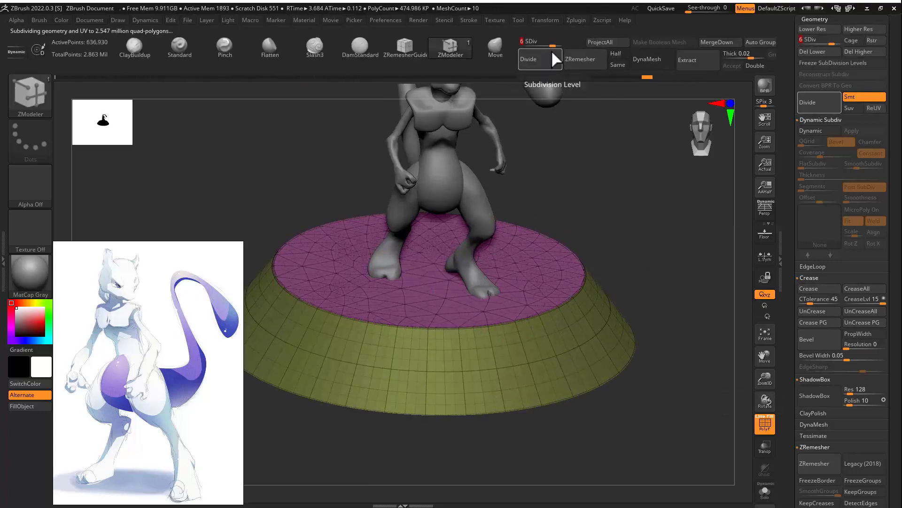
pyautogui.click(553, 46)
pyautogui.click(846, 54)
# Step: Adjust the top surface of the base around the feet with the Move brush
pyautogui.moveTo(634, 210)
pyautogui.mouseDown(button='right')
pyautogui.moveTo(664, 221)
pyautogui.moveTo(665, 200)
pyautogui.mouseUp(button='right')
pyautogui.click(665, 200)
pyautogui.click(494, 47)
pyautogui.moveTo(459, 221); pyautogui.dragTo(470, 87, button='right')
pyautogui.keyDown('alt'); pyautogui.moveTo(635, 156); pyautogui.dragTo(558, 252, button='right'); pyautogui.keyUp('alt')
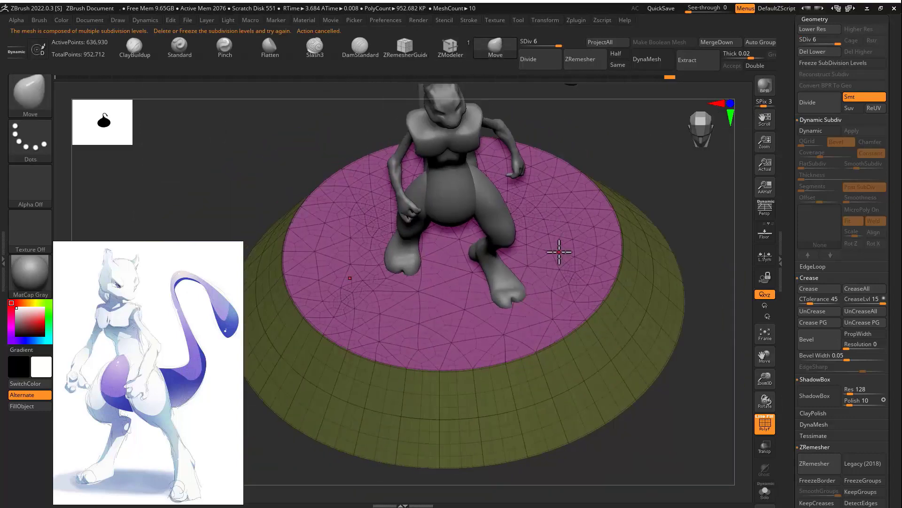
pyautogui.moveTo(571, 225); pyautogui.dragTo(573, 245)
pyautogui.keyDown('alt'); pyautogui.moveTo(601, 202); pyautogui.dragTo(432, 385, button='right'); pyautogui.keyUp('alt')
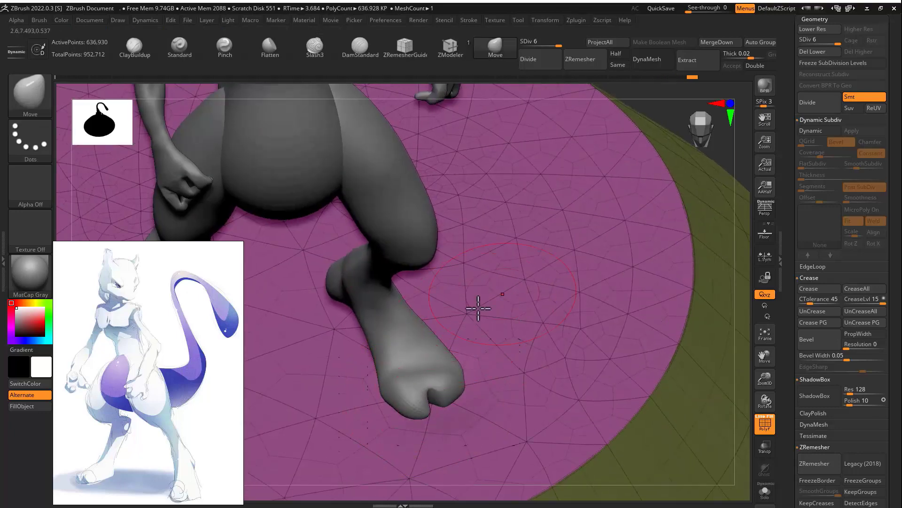
pyautogui.moveTo(478, 308); pyautogui.dragTo(390, 350, button='right')
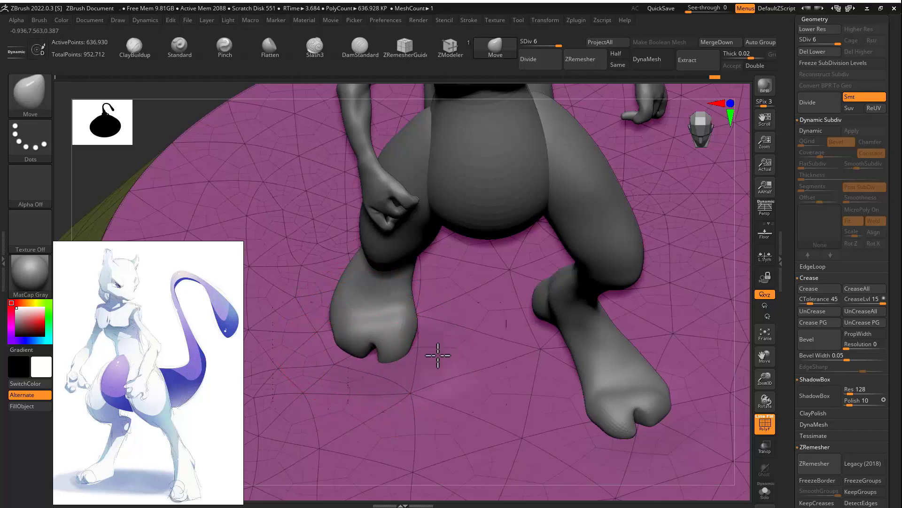
pyautogui.moveTo(743, 421); pyautogui.dragTo(747, 376)
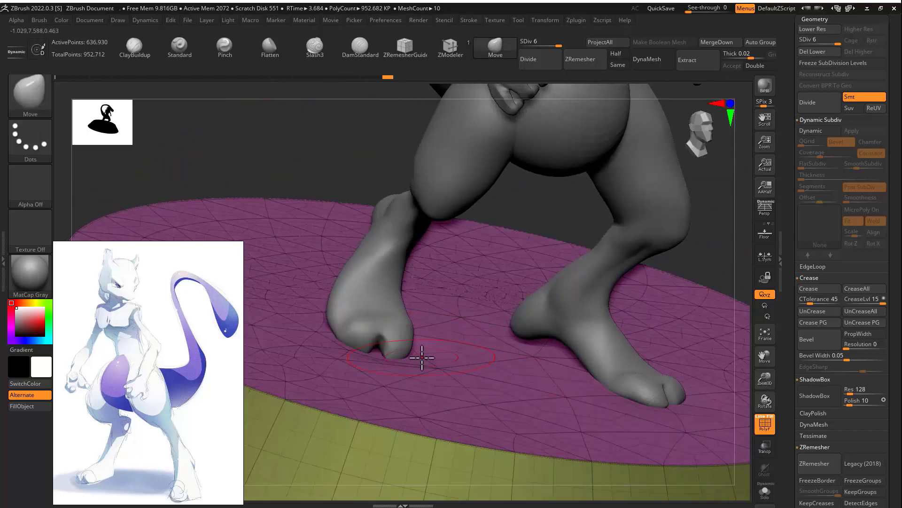
# Step: Rotate the chest subtool by about 6.6 degrees around its vertical axis with the gizmo
pyautogui.press('f')
pyautogui.keyDown('alt'); pyautogui.click(510, 287); pyautogui.keyUp('alt')
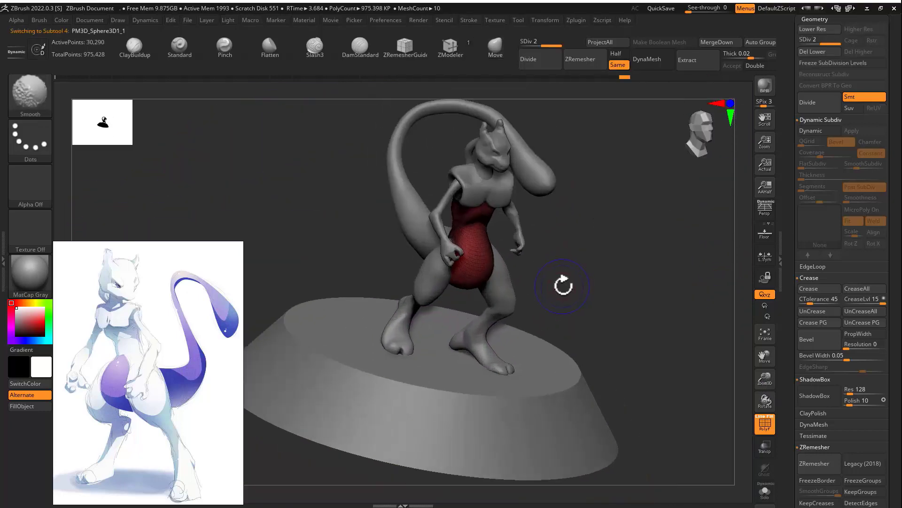
pyautogui.moveTo(564, 284); pyautogui.dragTo(663, 367)
pyautogui.keyDown('alt'); pyautogui.moveTo(663, 188); pyautogui.dragTo(659, 417); pyautogui.keyUp('alt')
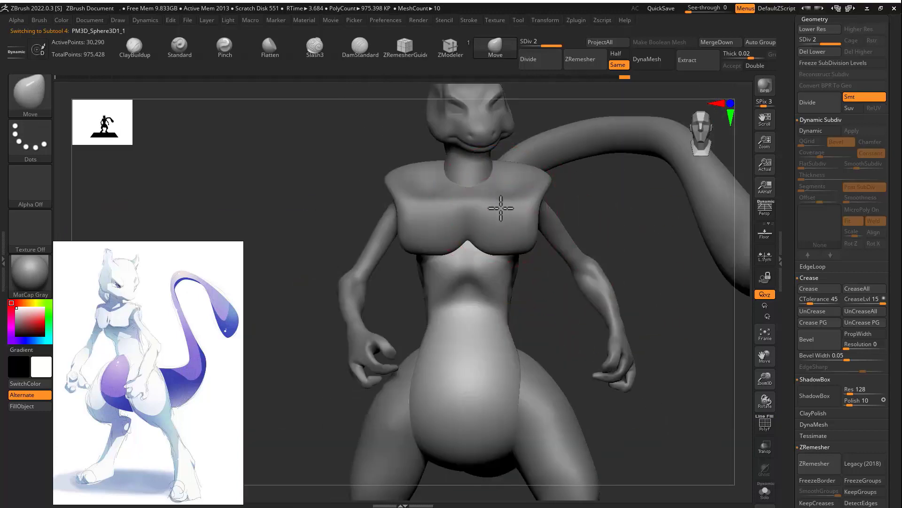
pyautogui.press('w')
pyautogui.keyDown('alt'); pyautogui.click(527, 193); pyautogui.keyUp('alt')
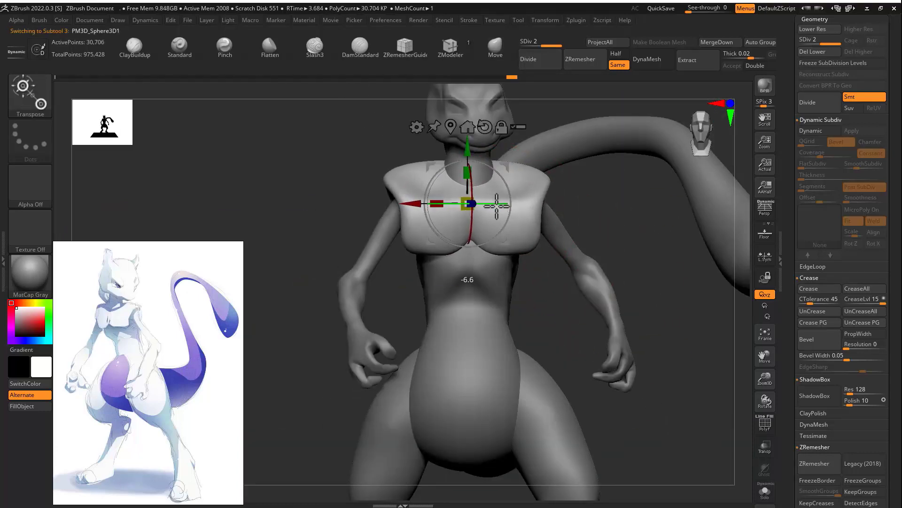
pyautogui.moveTo(497, 205); pyautogui.dragTo(600, 288)
# Step: Shift each arm slightly along its depth axis to fit the shoulder openings of the chest
pyautogui.keyDown('alt'); pyautogui.click(492, 297); pyautogui.keyUp('alt')
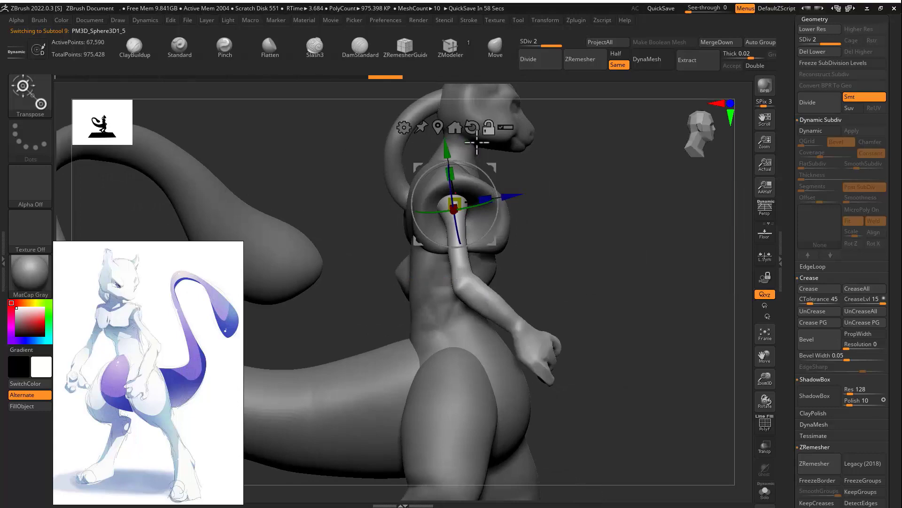
pyautogui.keyDown('alt'); pyautogui.click(473, 127); pyautogui.keyUp('alt')
pyautogui.moveTo(514, 205); pyautogui.dragTo(520, 206)
pyautogui.moveTo(611, 263); pyautogui.dragTo(470, 270)
pyautogui.keyDown('alt'); pyautogui.click(491, 275); pyautogui.keyUp('alt')
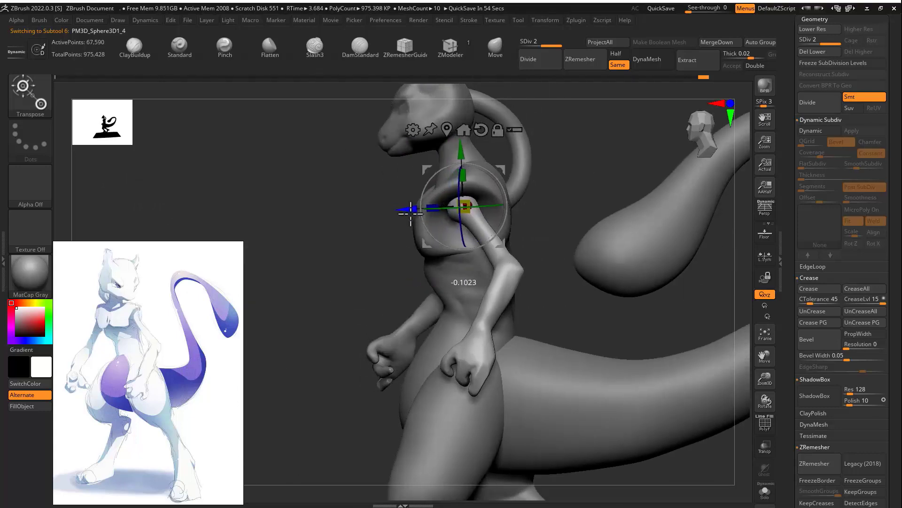
pyautogui.moveTo(411, 214); pyautogui.dragTo(407, 214)
pyautogui.moveTo(339, 244); pyautogui.dragTo(414, 244)
pyautogui.keyDown('alt'); pyautogui.moveTo(357, 264); pyautogui.dragTo(326, 316); pyautogui.keyUp('alt')
# Step: Select the torso subtool and adjust its shape around the waist and lower back with a resized Move brush
pyautogui.moveTo(574, 296); pyautogui.dragTo(461, 284)
pyautogui.keyDown('alt'); pyautogui.click(461, 284); pyautogui.keyUp('alt')
pyautogui.moveTo(514, 310); pyautogui.dragTo(534, 324)
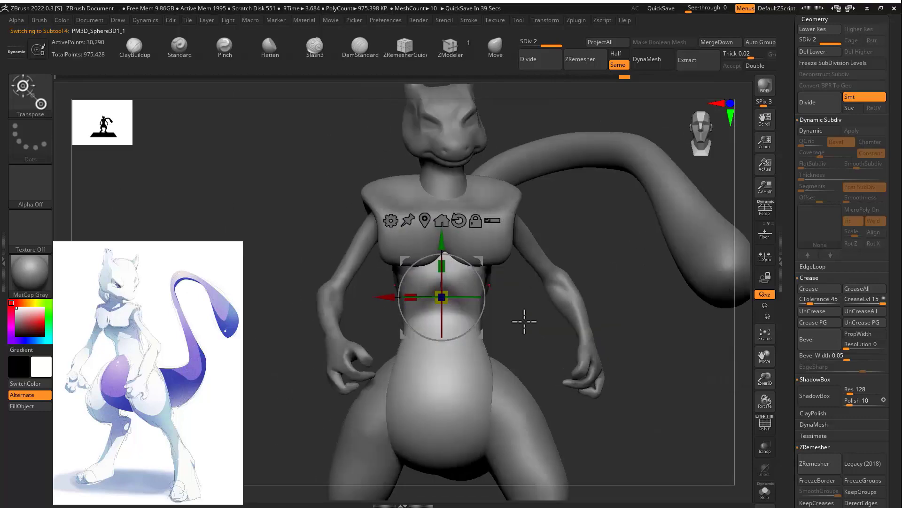
pyautogui.press('q')
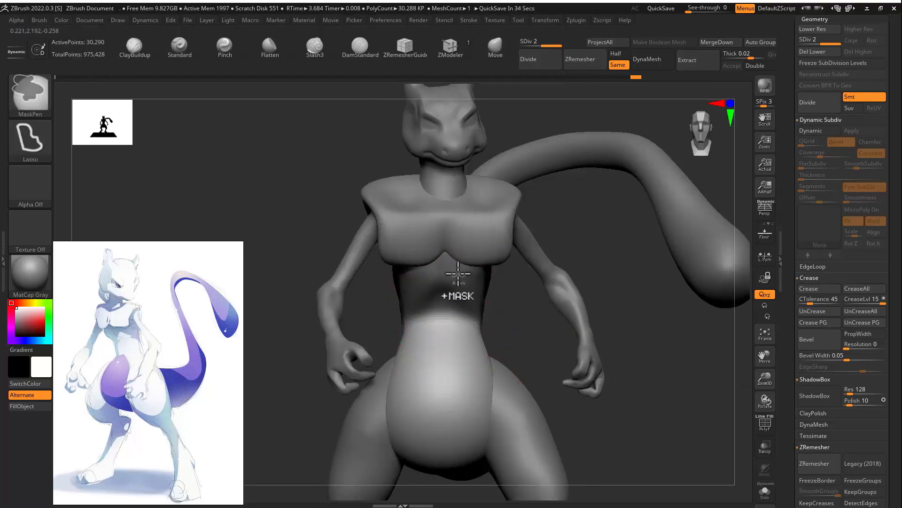
pyautogui.press('w')
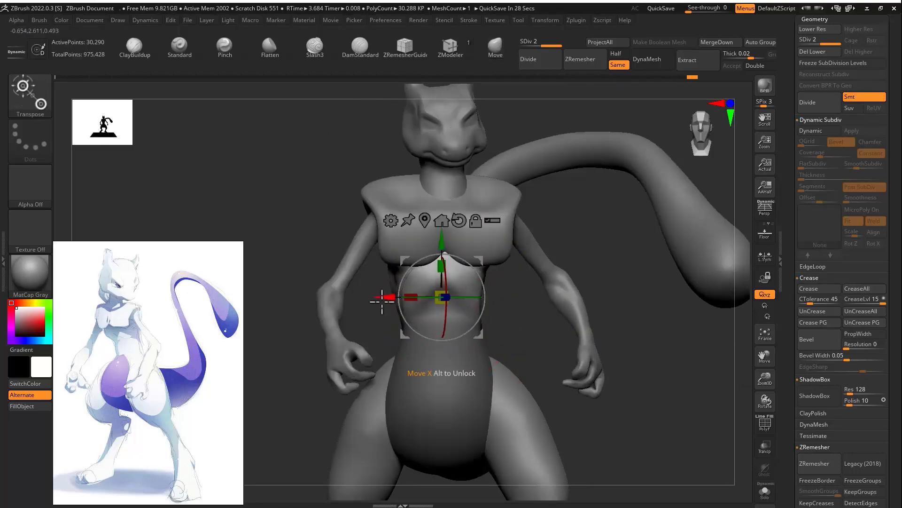
pyautogui.moveTo(513, 301)
pyautogui.mouseDown()
pyautogui.moveTo(649, 301)
pyautogui.moveTo(464, 355)
pyautogui.mouseUp()
pyautogui.press('q')
pyautogui.press('s')
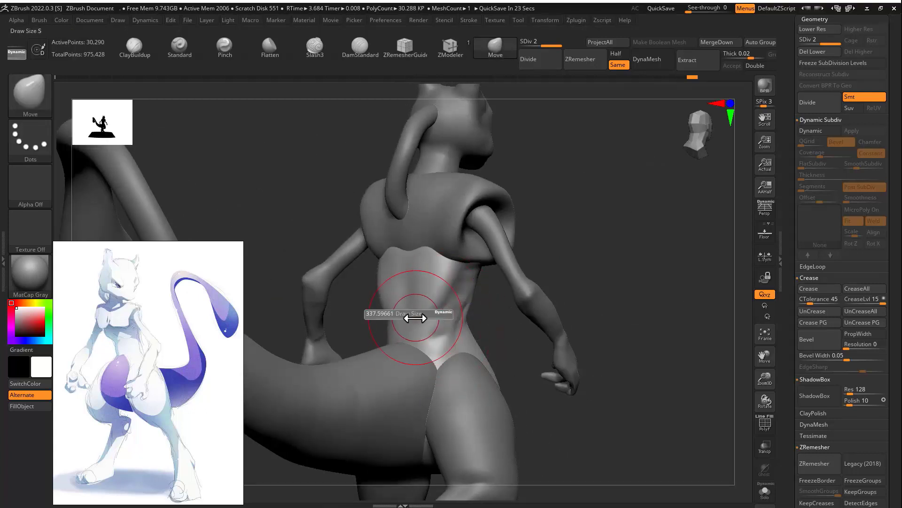
pyautogui.moveTo(563, 231)
pyautogui.keyDown('ctrl'); pyautogui.mouseDown(button='right')
pyautogui.moveTo(568, 246)
pyautogui.moveTo(540, 278)
pyautogui.mouseUp(button='right'); pyautogui.keyUp('ctrl')
pyautogui.moveTo(541, 278)
pyautogui.mouseDown(button='right')
pyautogui.moveTo(431, 284)
pyautogui.moveTo(571, 271)
pyautogui.moveTo(449, 260)
pyautogui.mouseUp(button='right')
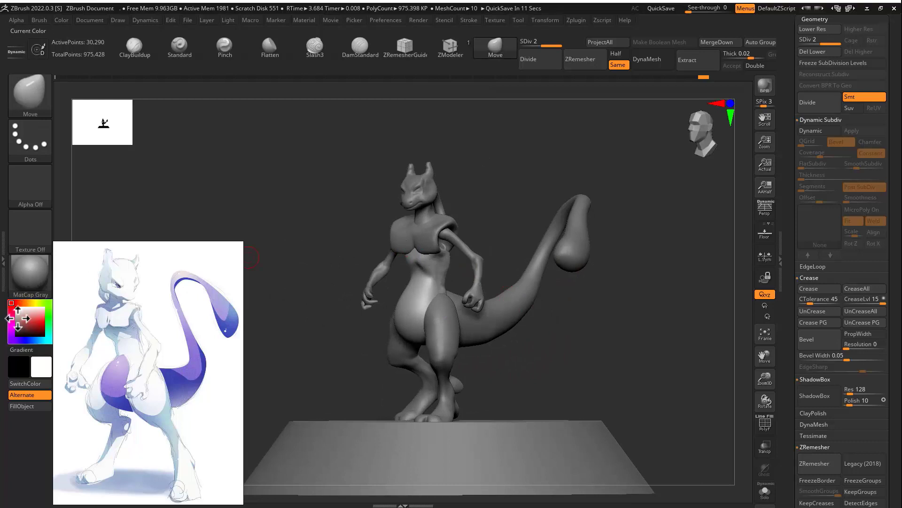
# Step: Choose a near-white colour and apply the SkinShade4 material to the model
pyautogui.moveTo(13, 312); pyautogui.dragTo(16, 311)
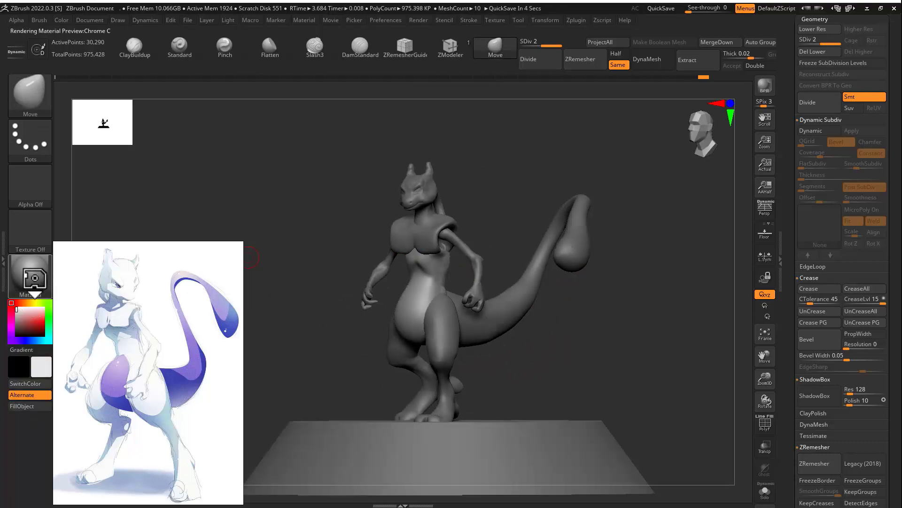
pyautogui.click(30, 273)
pyautogui.click(127, 237)
pyautogui.moveTo(326, 236); pyautogui.dragTo(249, 271, button='right')
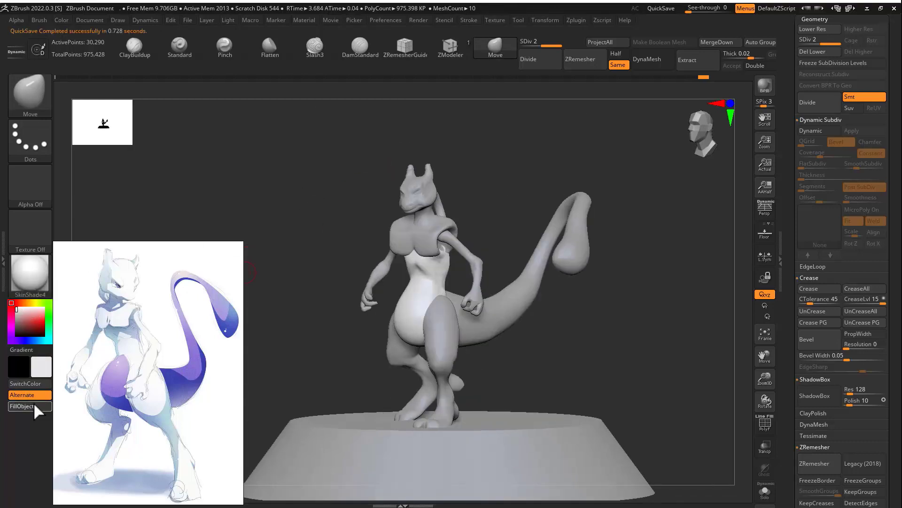
# Step: Fill the torso, chest, arm and leg subtools with the near-white colour
pyautogui.keyDown('alt'); pyautogui.click(401, 241); pyautogui.keyUp('alt')
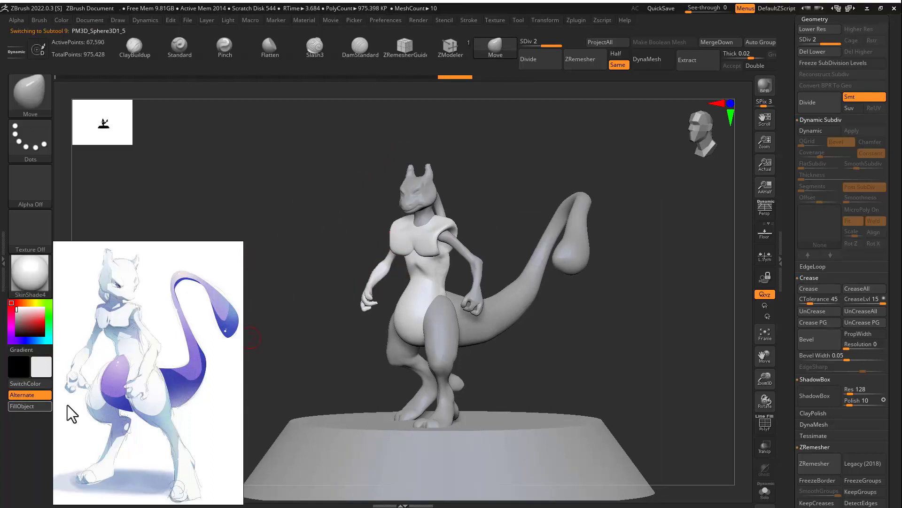
pyautogui.keyDown('alt'); pyautogui.click(398, 354); pyautogui.keyUp('alt')
pyautogui.click(42, 406)
pyautogui.keyDown('alt'); pyautogui.click(436, 340); pyautogui.keyUp('alt')
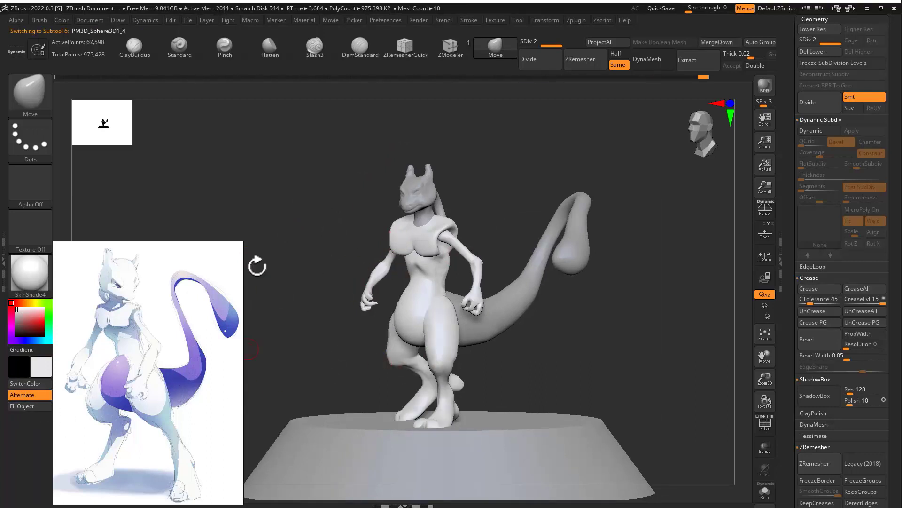
# Step: Select the tail subtool and fill it with a saturated purple
pyautogui.keyDown('alt'); pyautogui.click(492, 315); pyautogui.keyUp('alt')
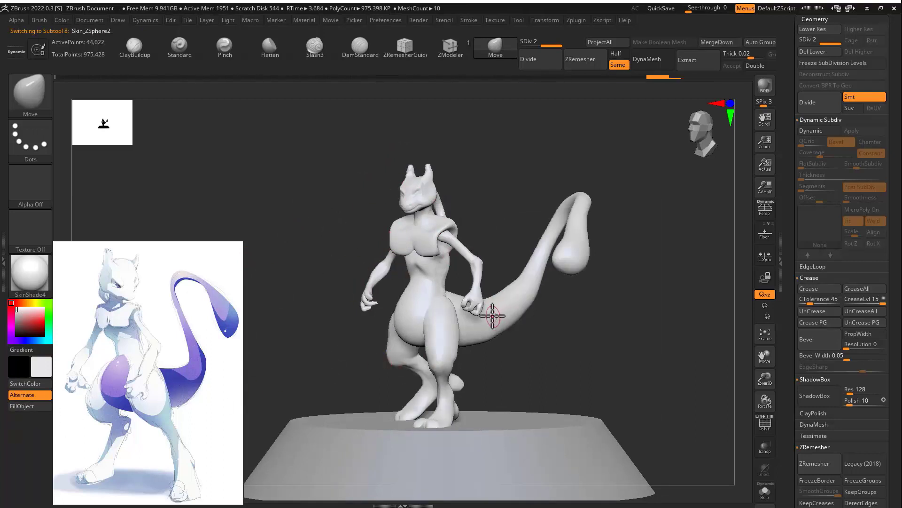
pyautogui.click(11, 341)
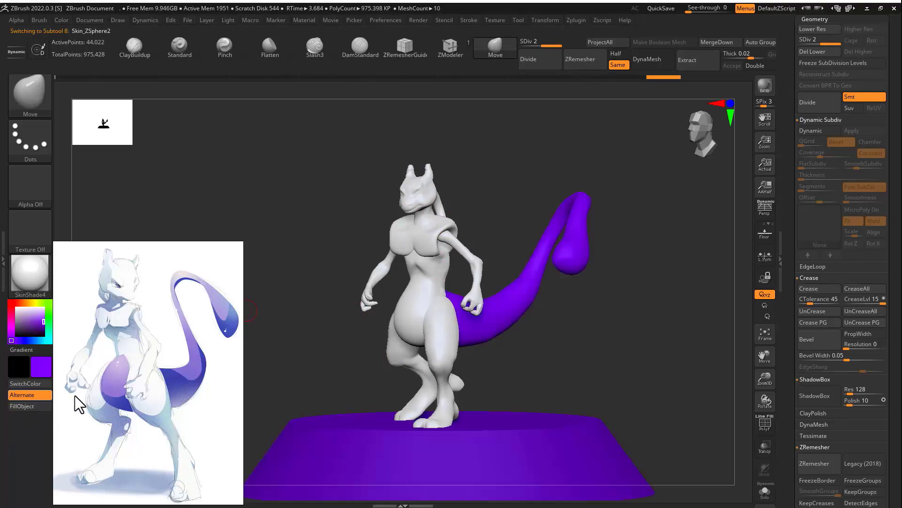
pyautogui.keyDown('alt'); pyautogui.moveTo(320, 319); pyautogui.dragTo(326, 282); pyautogui.keyUp('alt')
# Step: Select the round base and fill it with a medium green
pyautogui.keyDown('alt'); pyautogui.click(324, 423); pyautogui.keyUp('alt')
pyautogui.moveTo(27, 301)
pyautogui.mouseDown()
pyautogui.moveTo(55, 324)
pyautogui.moveTo(23, 302)
pyautogui.mouseUp()
pyautogui.moveTo(517, 476); pyautogui.dragTo(569, 267)
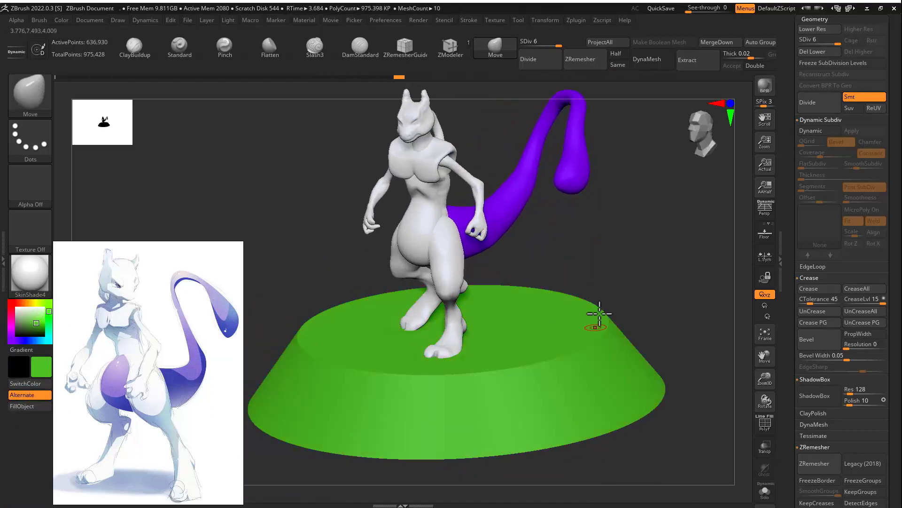
# Step: Display the polygroups of the base and toggle their visibility to separate the top from the side wall
pyautogui.moveTo(610, 306); pyautogui.dragTo(654, 326)
pyautogui.hotkey('shift', 'f')
pyautogui.keyDown('ctrl'); pyautogui.keyDown('shift'); pyautogui.click(685, 346); pyautogui.keyUp('shift'); pyautogui.keyUp('ctrl')
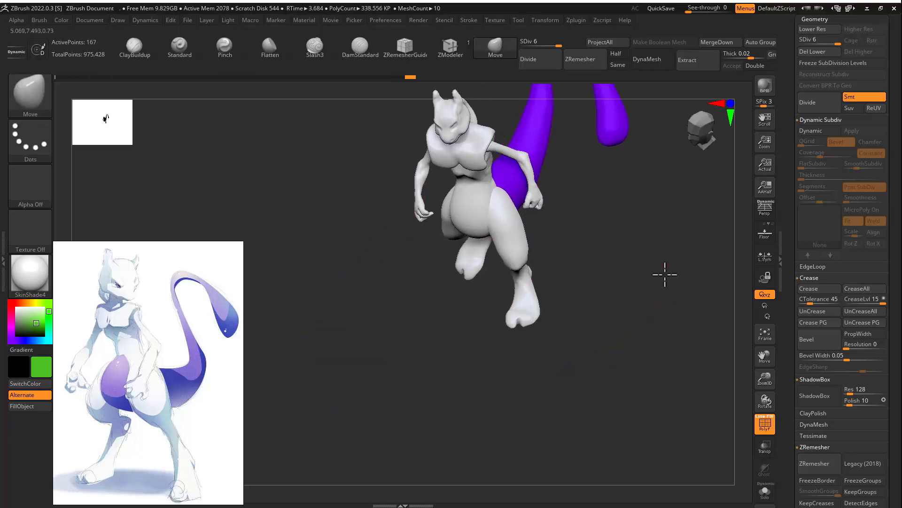
pyautogui.moveTo(665, 274)
pyautogui.mouseDown()
pyautogui.moveTo(667, 258)
pyautogui.moveTo(677, 312)
pyautogui.moveTo(651, 342)
pyautogui.moveTo(663, 318)
pyautogui.moveTo(651, 202)
pyautogui.mouseUp()
pyautogui.keyDown('ctrl'); pyautogui.keyDown('shift'); pyautogui.click(677, 312); pyautogui.keyUp('shift'); pyautogui.keyUp('ctrl')
pyautogui.keyDown('ctrl'); pyautogui.keyDown('shift'); pyautogui.click(634, 329); pyautogui.keyUp('shift'); pyautogui.keyUp('ctrl')
pyautogui.keyDown('ctrl'); pyautogui.keyDown('shift'); pyautogui.click(633, 329); pyautogui.keyUp('shift'); pyautogui.keyUp('ctrl')
pyautogui.keyDown('ctrl'); pyautogui.keyDown('shift'); pyautogui.click(630, 294); pyautogui.keyUp('shift'); pyautogui.keyUp('ctrl')
# Step: Lower the base to subdivision level 1 and isolate its sloped side wall
pyautogui.moveTo(677, 341)
pyautogui.keyDown('alt'); pyautogui.mouseDown()
pyautogui.moveTo(686, 248)
pyautogui.moveTo(661, 304)
pyautogui.mouseUp(); pyautogui.keyUp('alt')
pyautogui.hotkey('shift', 'f')
pyautogui.hotkey('shift', 'f')
pyautogui.hotkey('shift', 'd')
pyautogui.hotkey('shift', 'd')
pyautogui.hotkey('shift', 'd')
pyautogui.hotkey('shift', 'd')
pyautogui.hotkey('shift', 'd')
pyautogui.keyDown('ctrl'); pyautogui.keyDown('shift'); pyautogui.click(596, 242); pyautogui.keyUp('shift'); pyautogui.keyUp('ctrl')
pyautogui.moveTo(540, 291); pyautogui.dragTo(489, 272)
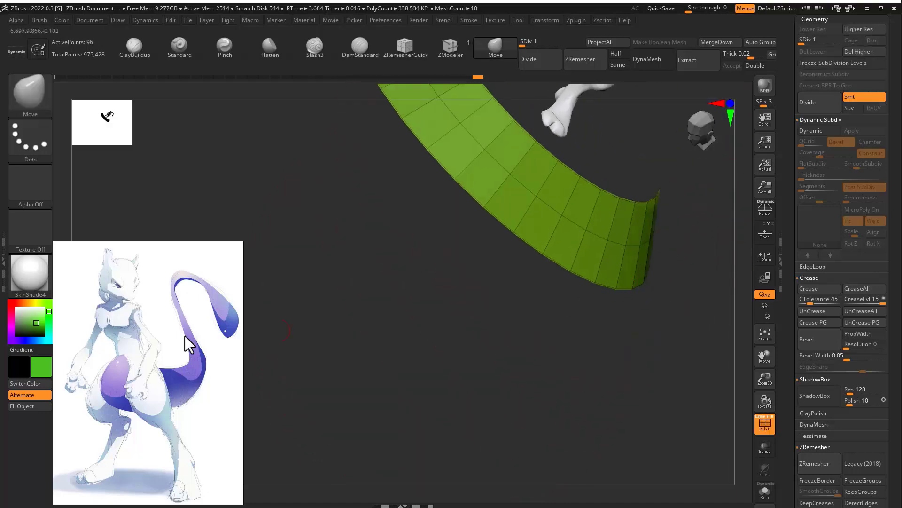
# Step: Fill the isolated side wall with purple, unhide the rest of the base and turn off its wireframe
pyautogui.click(39, 407)
pyautogui.keyDown('ctrl'); pyautogui.keyDown('shift'); pyautogui.click(348, 247); pyautogui.keyUp('shift'); pyautogui.keyUp('ctrl')
pyautogui.hotkey('shift', 'f')
pyautogui.moveTo(348, 247); pyautogui.dragTo(622, 296)
pyautogui.moveTo(623, 296)
pyautogui.keyDown('alt'); pyautogui.mouseDown()
pyautogui.moveTo(625, 348)
pyautogui.moveTo(656, 381)
pyautogui.moveTo(588, 371)
pyautogui.mouseUp(); pyautogui.keyUp('alt')
# Step: Select the torso and paint a purple patch over the front of the belly with the Standard brush
pyautogui.keyDown('alt'); pyautogui.click(427, 328); pyautogui.keyUp('alt')
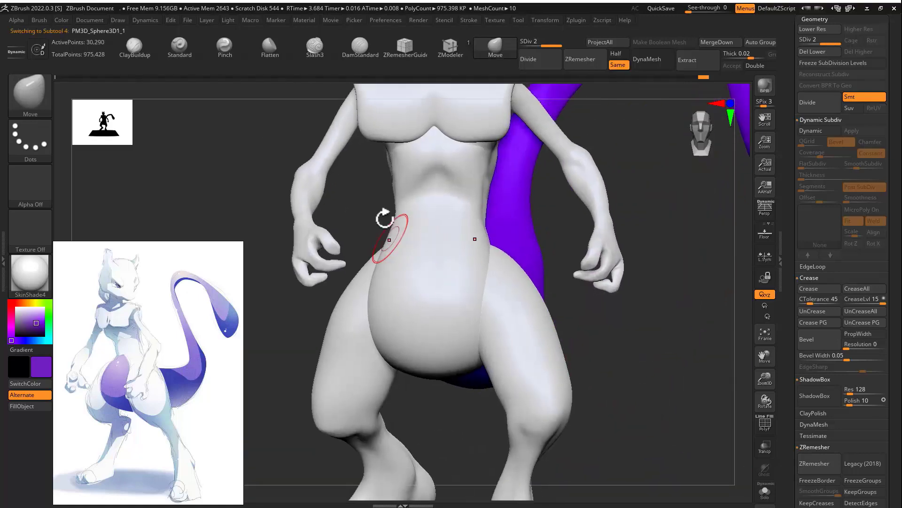
pyautogui.click(180, 48)
pyautogui.press('space')
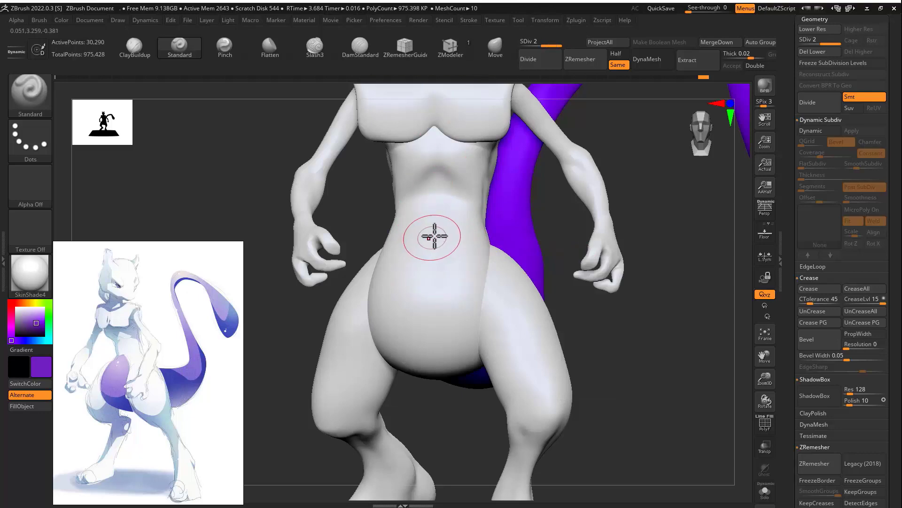
pyautogui.moveTo(435, 236)
pyautogui.mouseDown()
pyautogui.moveTo(457, 242)
pyautogui.moveTo(418, 245)
pyautogui.mouseUp()
pyautogui.moveTo(446, 383); pyautogui.dragTo(439, 385, button='right')
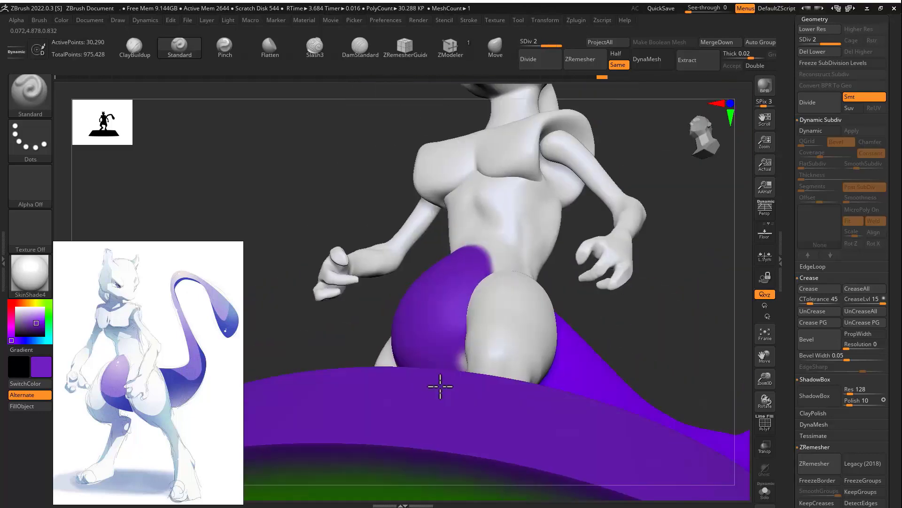
# Step: Isolate the torso, extend the purple paint around the underside of the belly and show all subtools again
pyautogui.click(765, 491)
pyautogui.moveTo(474, 314); pyautogui.dragTo(460, 398)
pyautogui.moveTo(473, 304); pyautogui.dragTo(477, 410)
pyautogui.moveTo(477, 410); pyautogui.dragTo(584, 377, button='right')
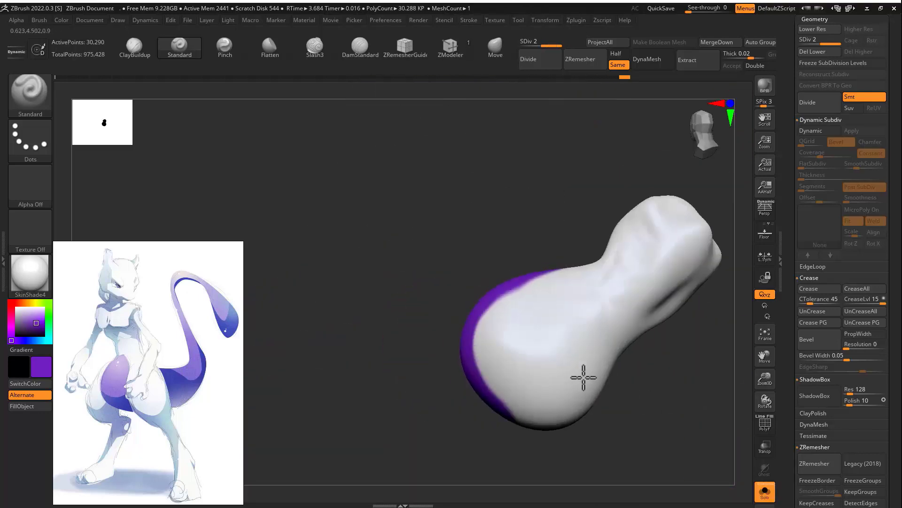
pyautogui.click(764, 491)
# Step: Subdivide the head to level 4 and paint purple irises with dark pupils on both eyes using a smaller Standard brush
pyautogui.moveTo(453, 210)
pyautogui.mouseDown(button='right')
pyautogui.moveTo(474, 250)
pyautogui.moveTo(493, 371)
pyautogui.moveTo(566, 189)
pyautogui.moveTo(614, 252)
pyautogui.moveTo(500, 328)
pyautogui.moveTo(625, 226)
pyautogui.moveTo(556, 276)
pyautogui.moveTo(254, 315)
pyautogui.mouseUp(button='right')
pyautogui.moveTo(462, 322)
pyautogui.mouseDown(button='right')
pyautogui.moveTo(543, 316)
pyautogui.moveTo(528, 177)
pyautogui.moveTo(608, 178)
pyautogui.moveTo(540, 229)
pyautogui.moveTo(608, 238)
pyautogui.mouseUp(button='right')
pyautogui.keyDown('alt'); pyautogui.click(528, 177); pyautogui.keyUp('alt')
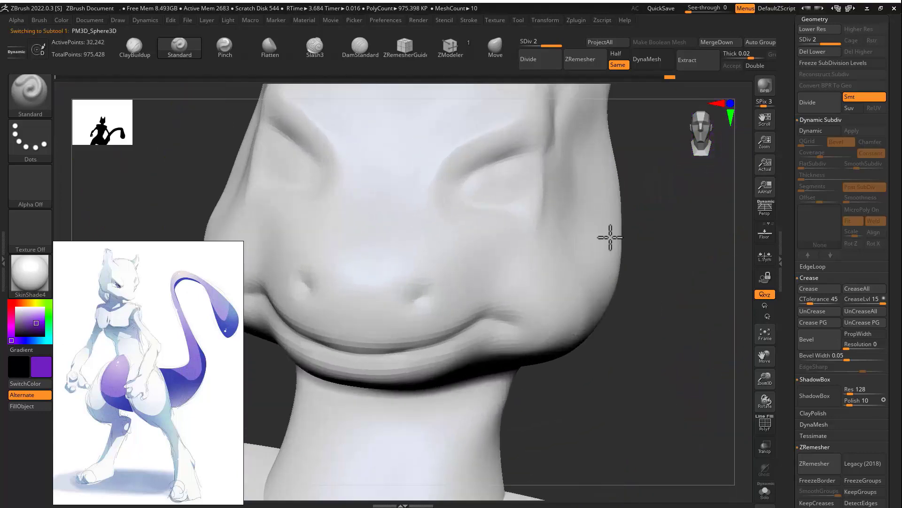
pyautogui.press('s')
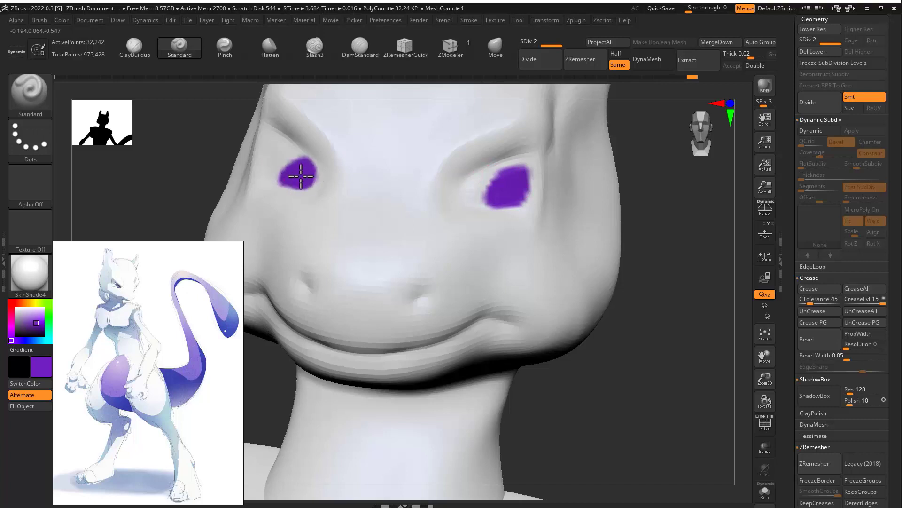
pyautogui.press('ctrl')
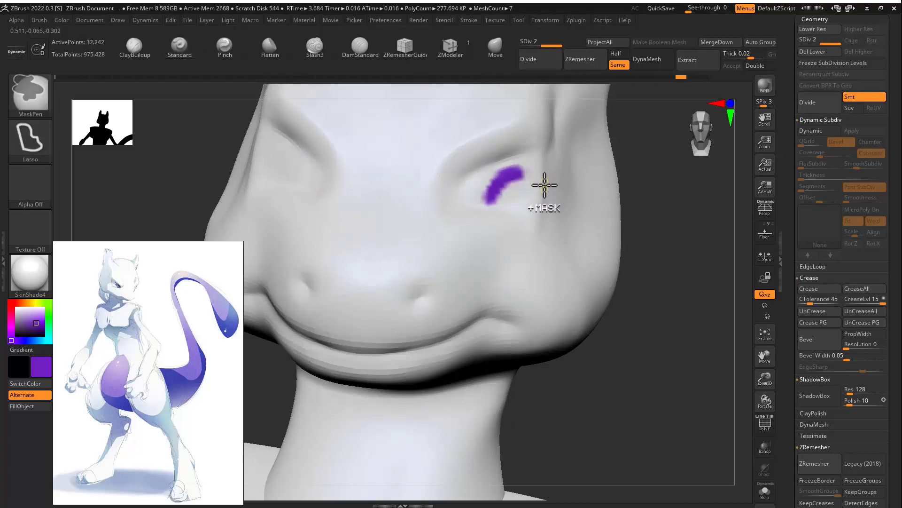
pyautogui.hotkey('ctrl', 'i')
pyautogui.hotkey('ctrl', 'shift', 'a')
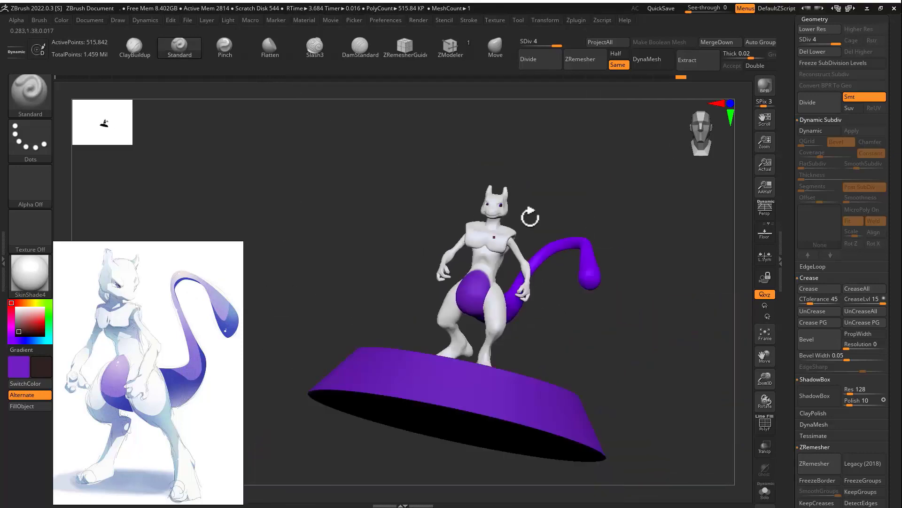
pyautogui.moveTo(530, 215)
pyautogui.mouseDown()
pyautogui.moveTo(697, 220)
pyautogui.moveTo(573, 189)
pyautogui.mouseUp()
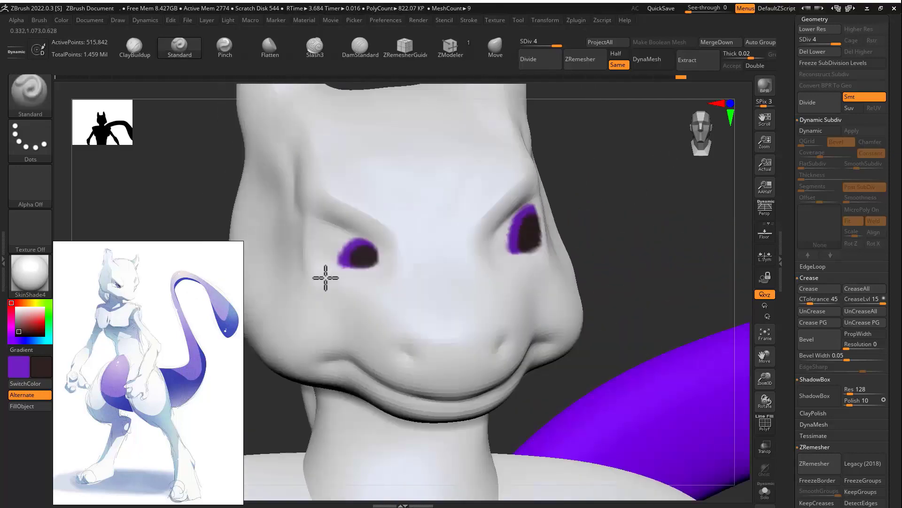
pyautogui.press('v')
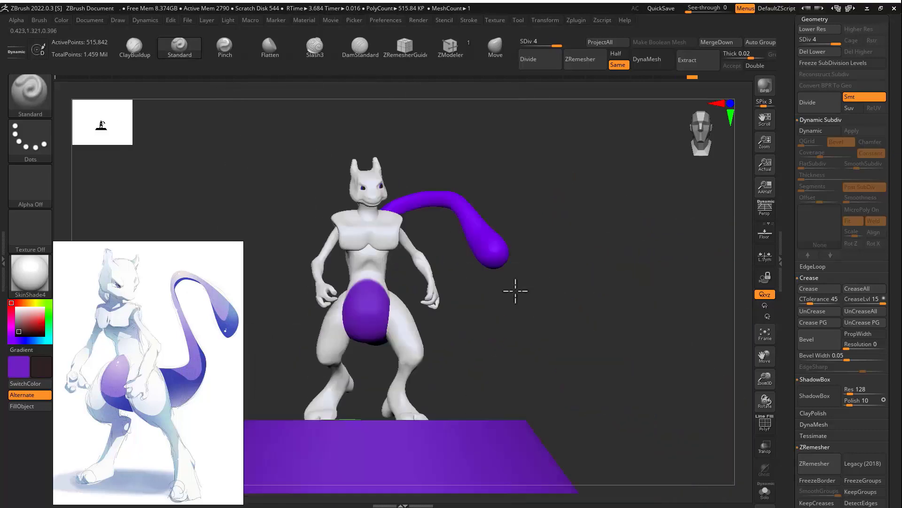
pyautogui.moveTo(516, 292); pyautogui.dragTo(598, 296)
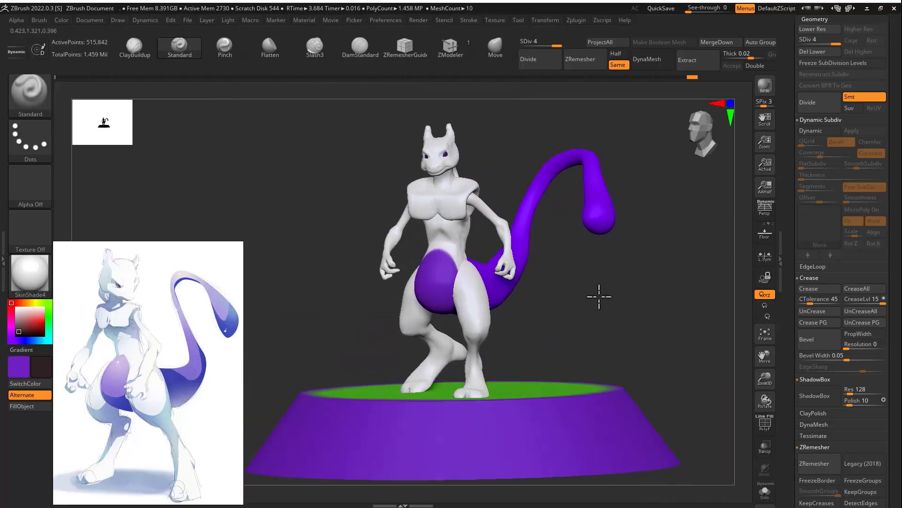
# Step: Select the round base and hide its subtool so only the figure is shown
pyautogui.keyDown('alt'); pyautogui.click(611, 414); pyautogui.keyUp('alt')
pyautogui.moveTo(792, 253); pyautogui.dragTo(809, 295)
pyautogui.click(882, 342)
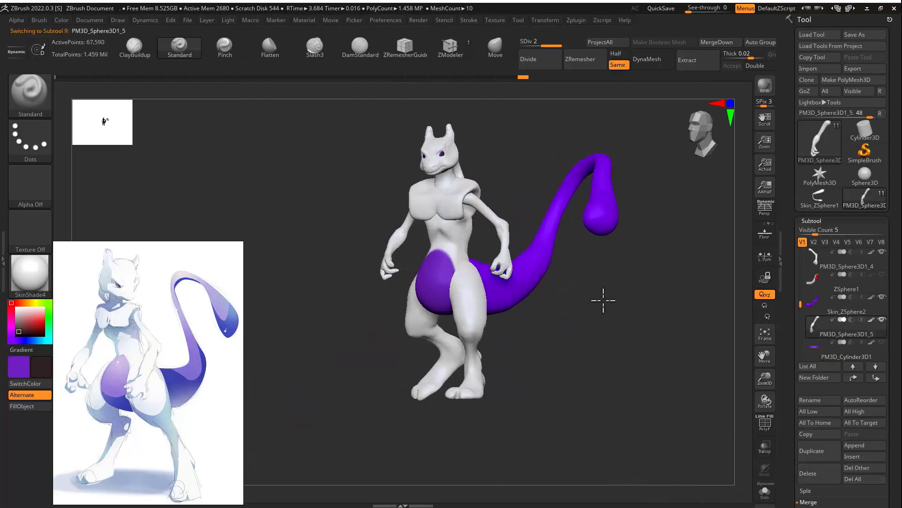
pyautogui.moveTo(603, 300); pyautogui.dragTo(461, 239)
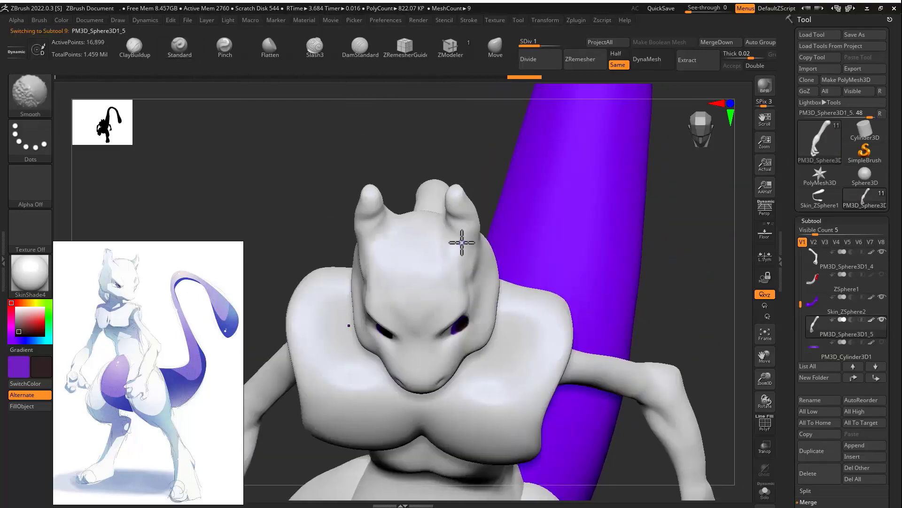
# Step: Select the head, show its wireframe and lower it to subdivision level 1
pyautogui.keyDown('alt'); pyautogui.click(468, 282); pyautogui.keyUp('alt')
pyautogui.moveTo(681, 298); pyautogui.dragTo(439, 293)
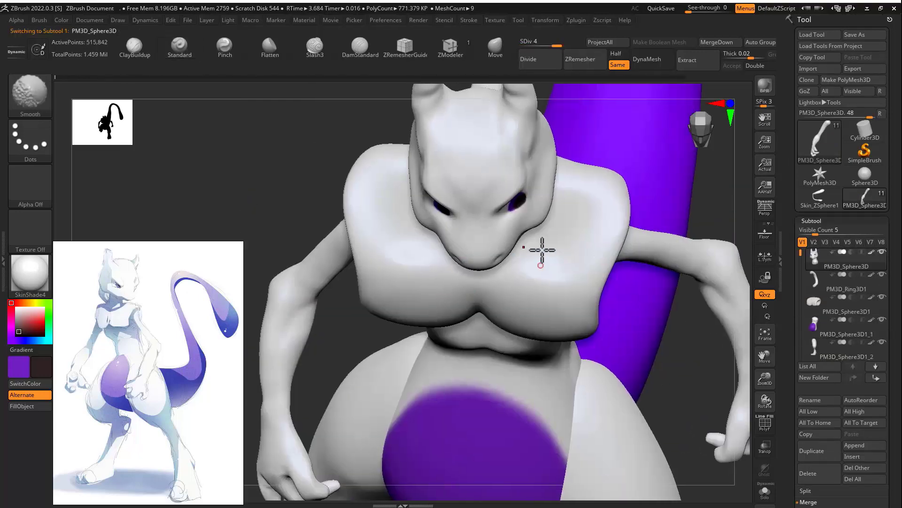
pyautogui.hotkey('shift', 'f')
pyautogui.hotkey('shift', 'd')
pyautogui.hotkey('shift', 'd')
pyautogui.hotkey('shift', 'd')
pyautogui.moveTo(500, 185)
pyautogui.mouseDown(button='right')
pyautogui.moveTo(486, 206)
pyautogui.moveTo(351, 195)
pyautogui.mouseUp(button='right')
# Step: Adjust the head shape with the Move brush, hide the wireframe and return the head to subdivision level 4
pyautogui.press('b')
pyautogui.press('m')
pyautogui.press('v')
pyautogui.moveTo(580, 175); pyautogui.dragTo(538, 194, button='right')
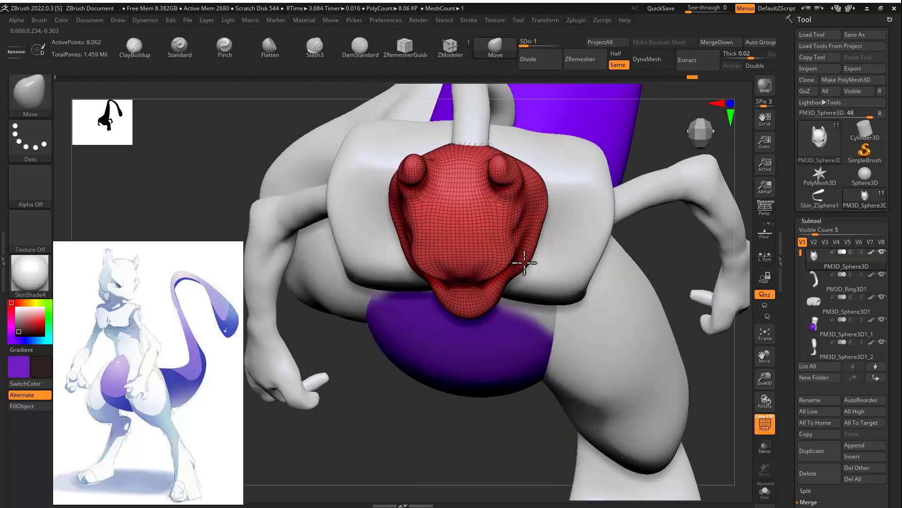
pyautogui.moveTo(524, 262); pyautogui.dragTo(526, 312, button='right')
pyautogui.moveTo(537, 279); pyautogui.dragTo(578, 351, button='right')
pyautogui.hotkey('shift', 'f')
pyautogui.press('d')
pyautogui.press('d')
pyautogui.press('d')
pyautogui.keyDown('alt'); pyautogui.click(578, 351); pyautogui.keyUp('alt')
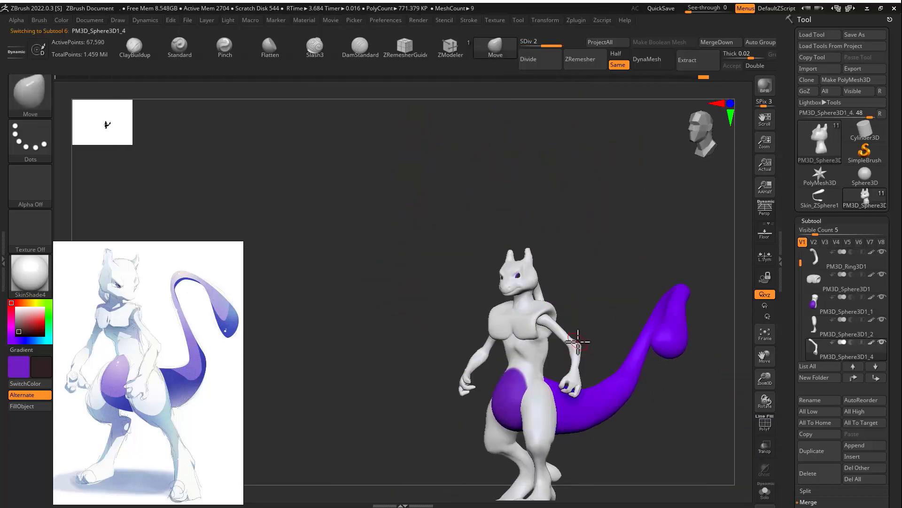
pyautogui.keyDown('alt'); pyautogui.click(473, 369); pyautogui.keyUp('alt')
pyautogui.keyDown('alt'); pyautogui.moveTo(488, 440); pyautogui.dragTo(472, 333, button='right'); pyautogui.keyUp('alt')
pyautogui.keyDown('alt'); pyautogui.click(531, 337); pyautogui.keyUp('alt')
pyautogui.keyDown('alt'); pyautogui.click(564, 315); pyautogui.keyUp('alt')
pyautogui.moveTo(578, 331)
pyautogui.mouseDown(button='right')
pyautogui.moveTo(608, 323)
pyautogui.moveTo(593, 335)
pyautogui.mouseUp(button='right')
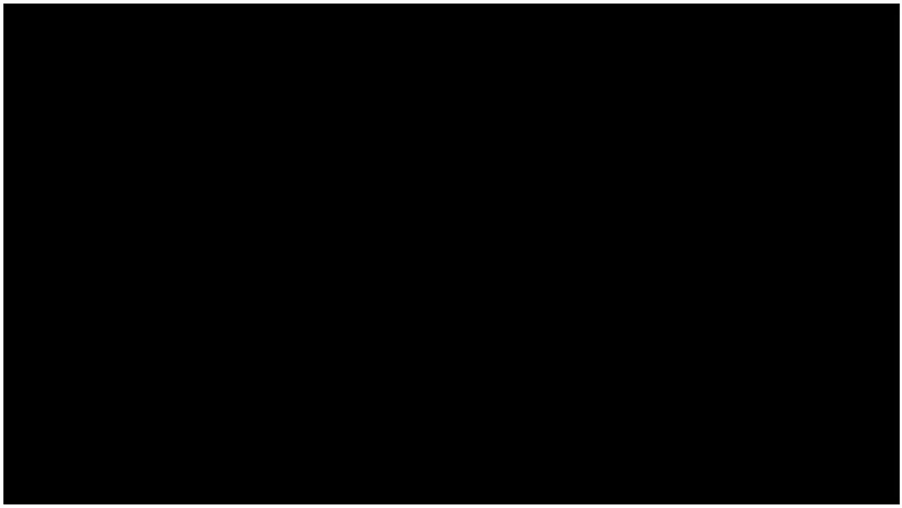